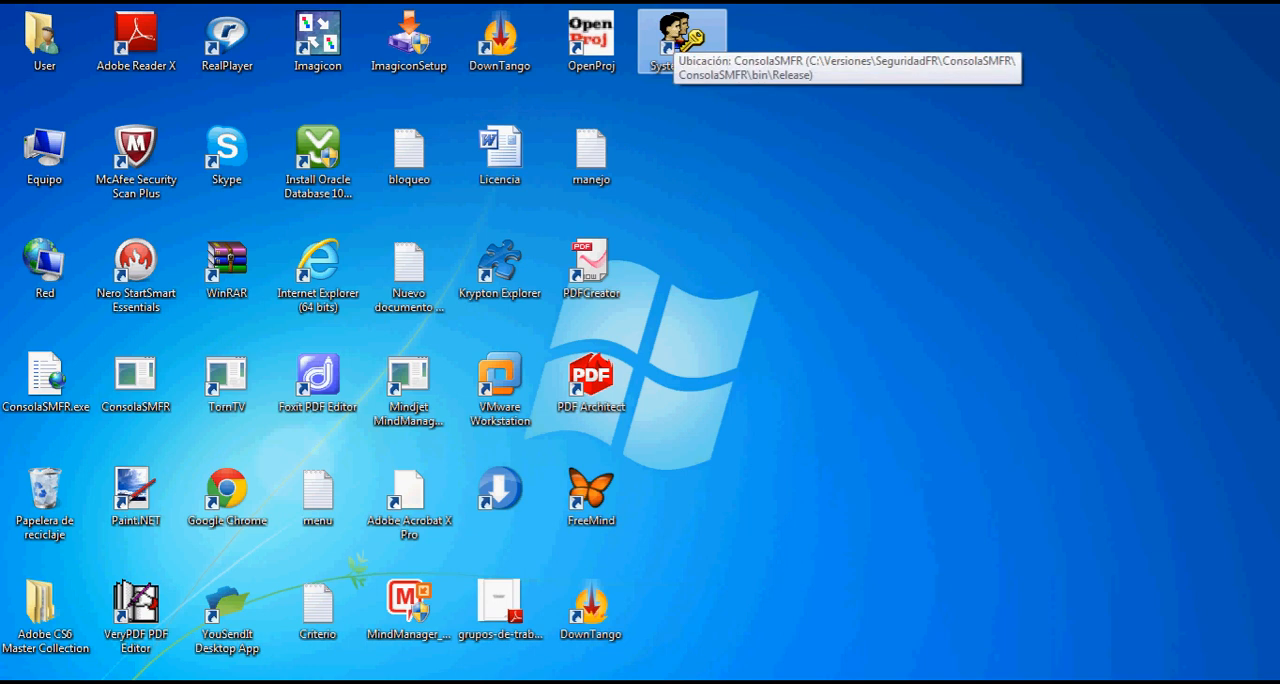
- Launch System-AML from the desktop and log in as admin with the account password
double_click(681, 38)
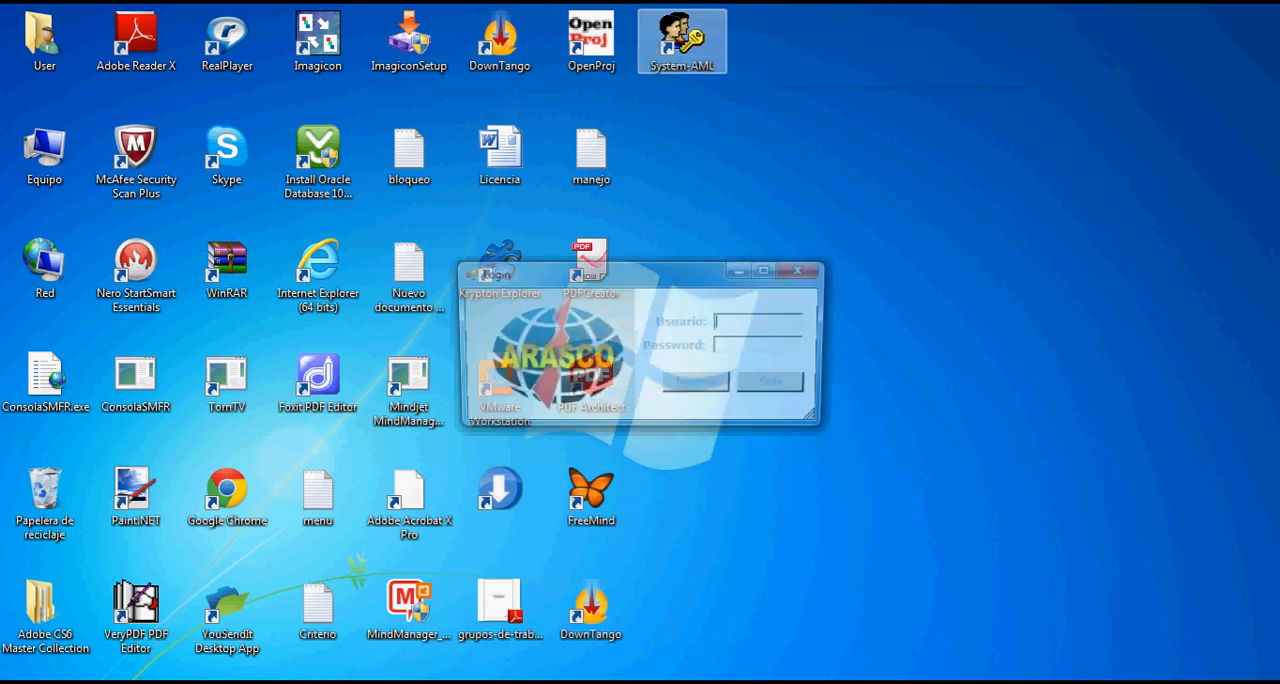
type("admin")
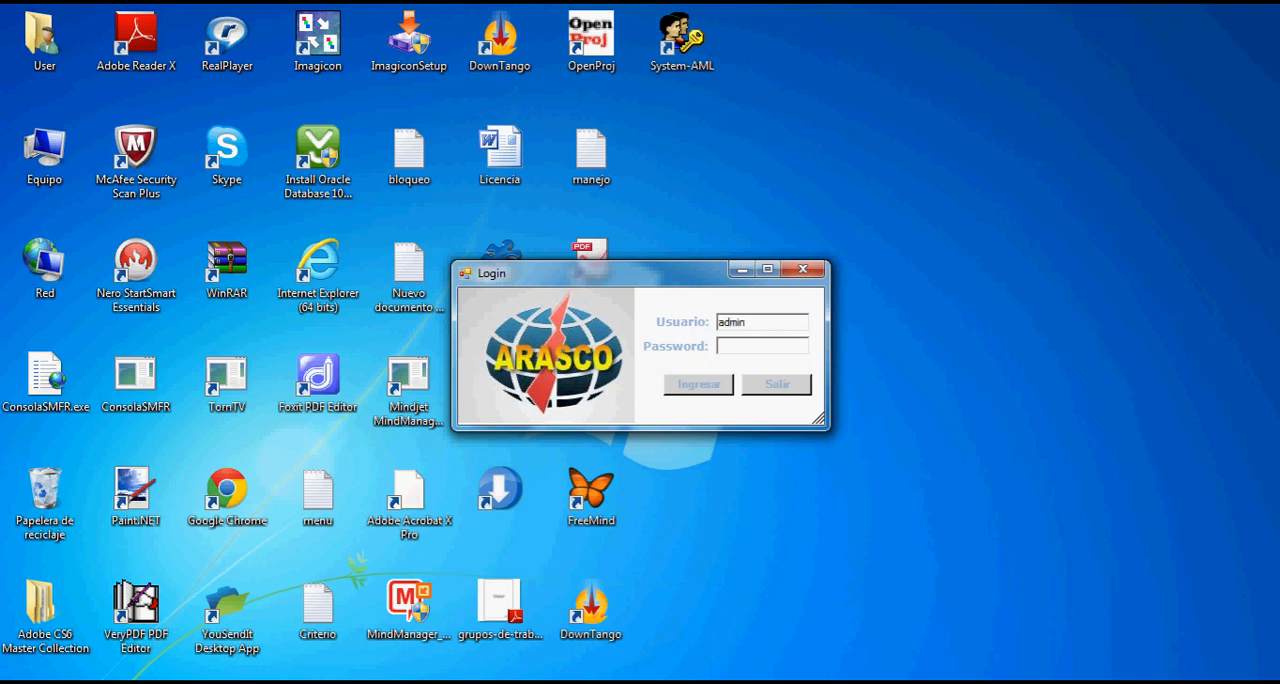
key("Tab")
type("***")
key("Return")
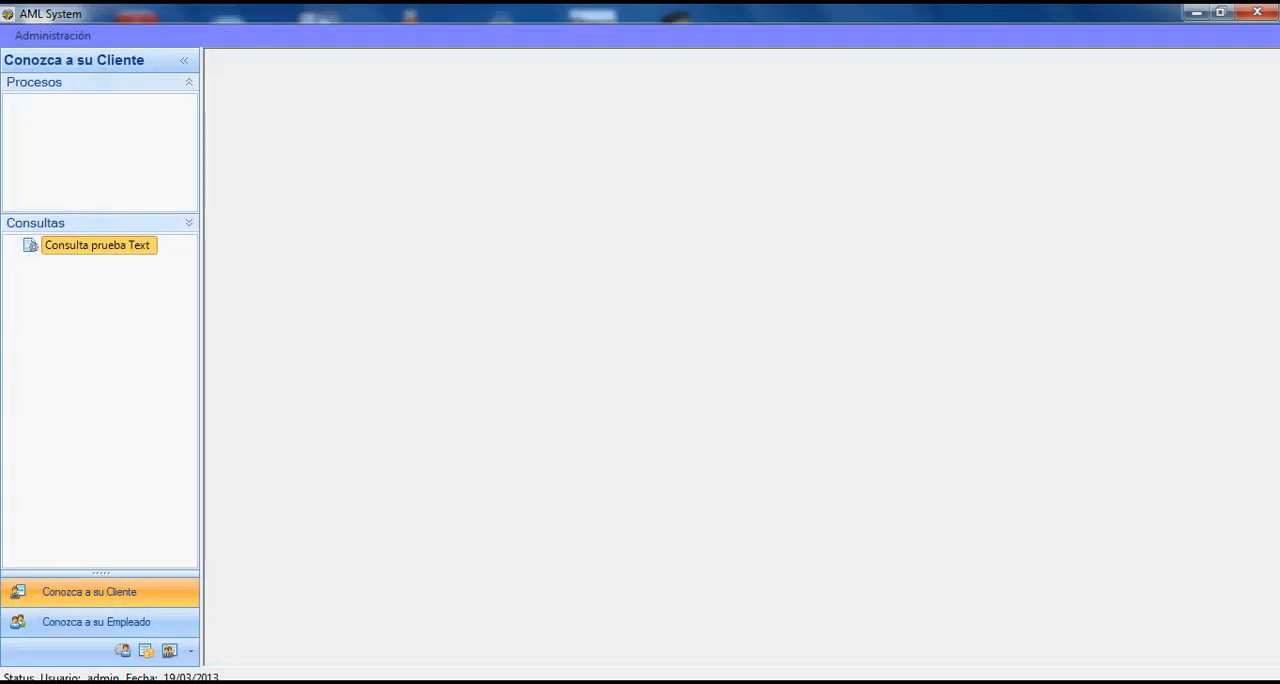
- Open the Usuarios administration window and view the options assigned to the Oficial de Cuenta user in the third row
left_click(53, 36)
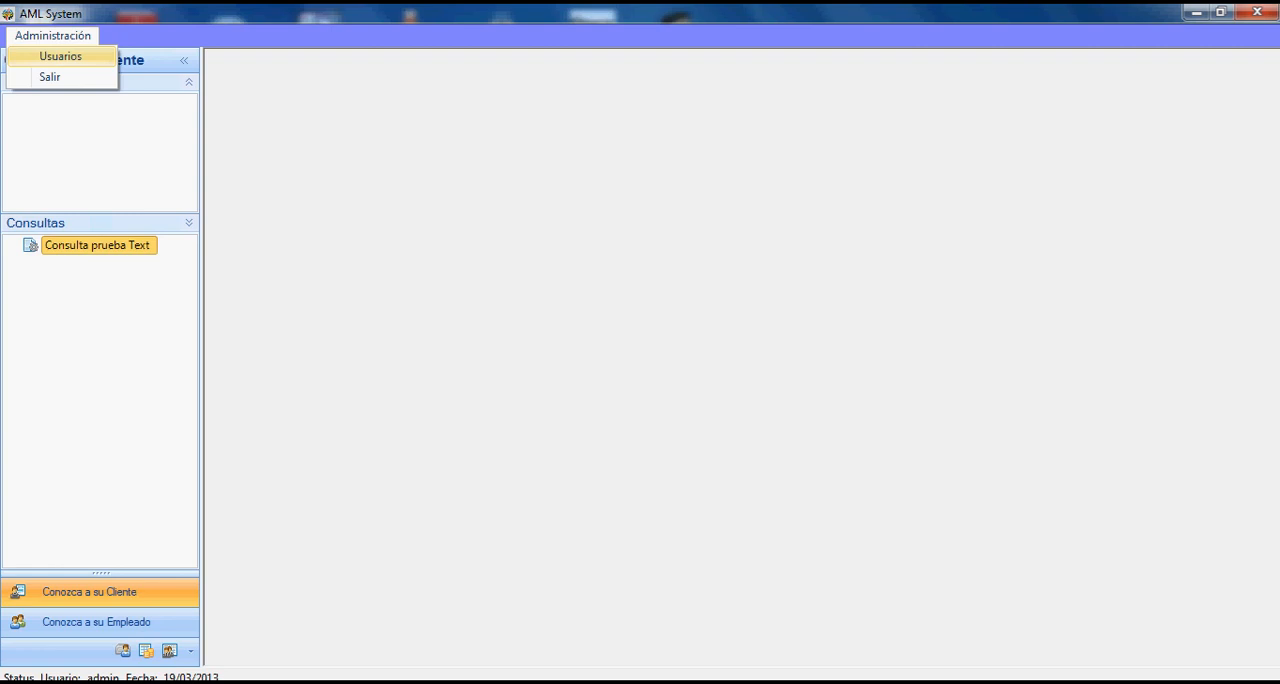
left_click(61, 57)
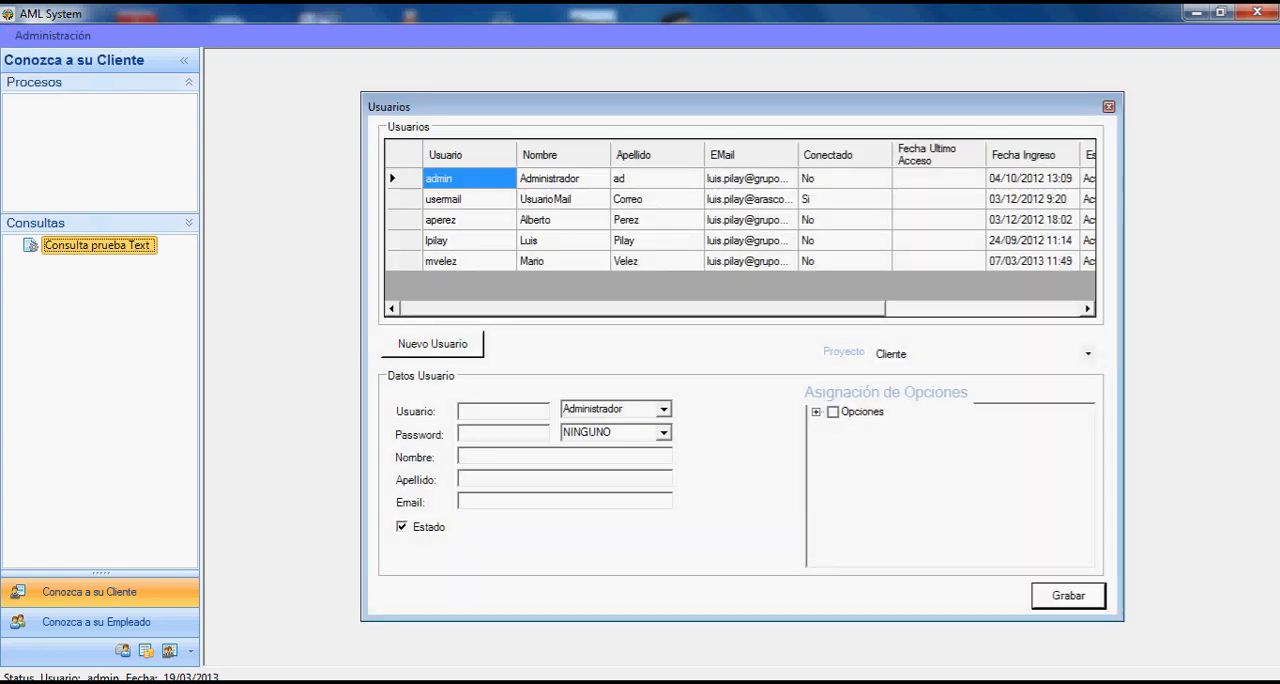
left_click(441, 220)
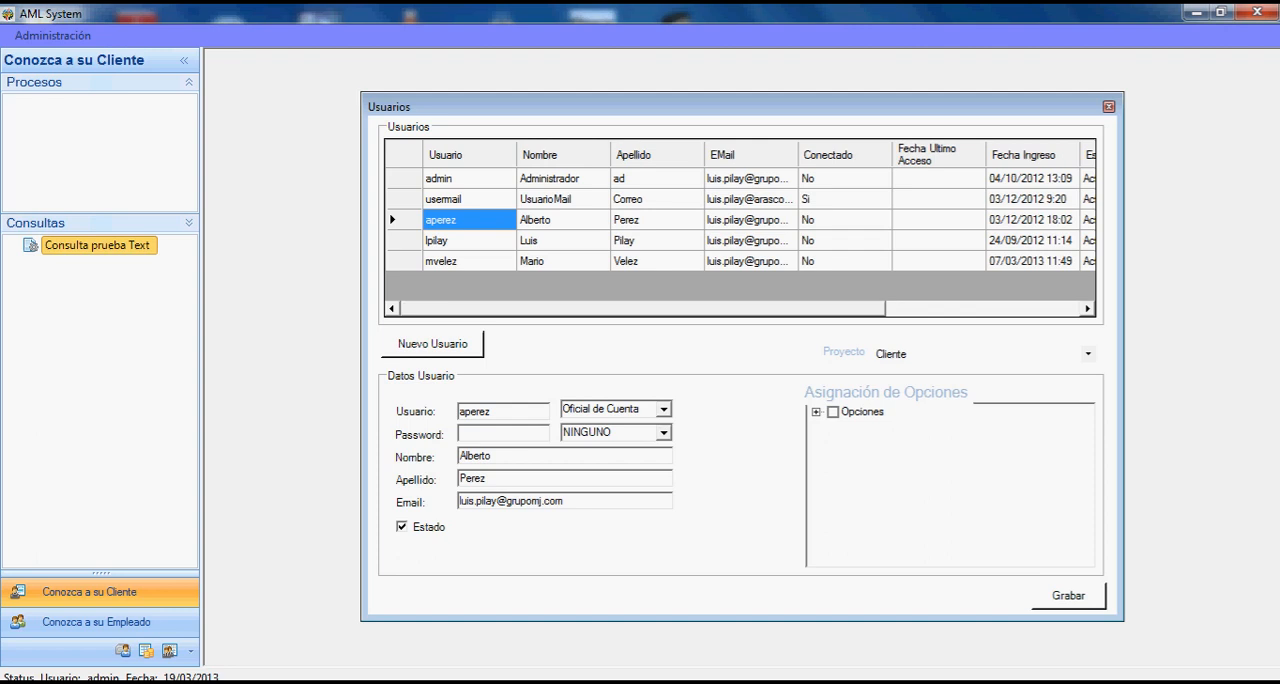
left_click(816, 412)
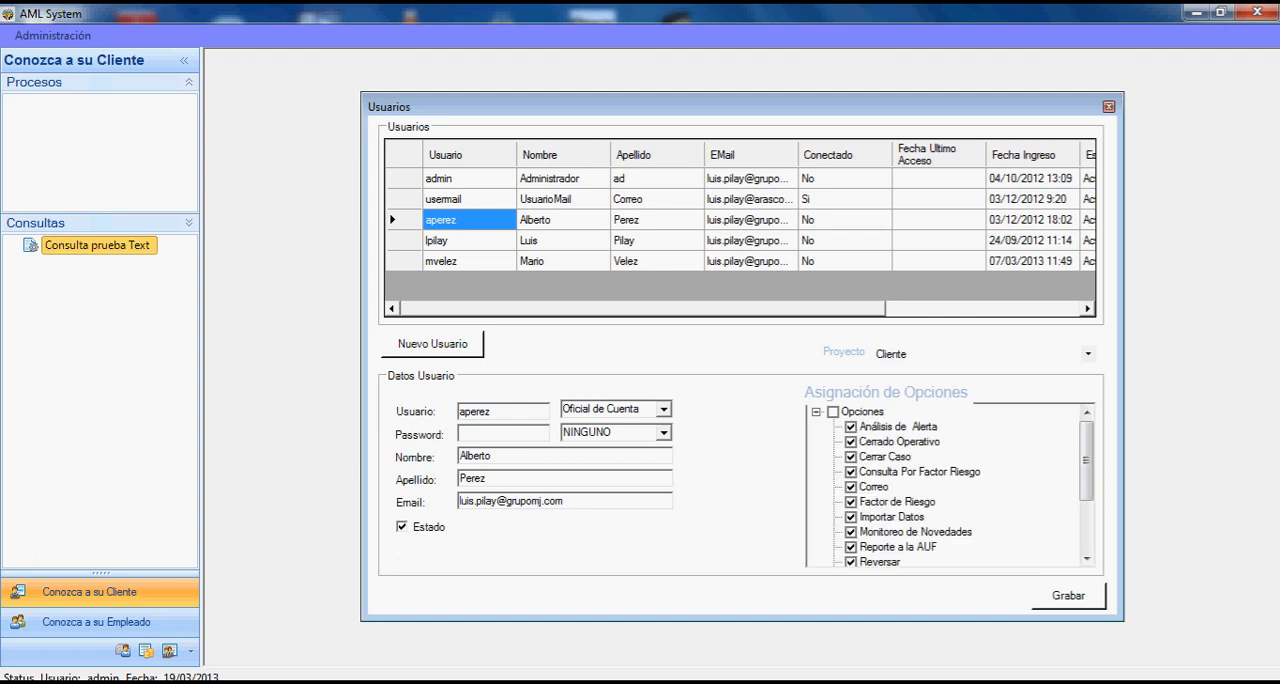
- Review the full list of options assigned to the Oficial de Cumplimiento user in the last row
left_click(441, 261)
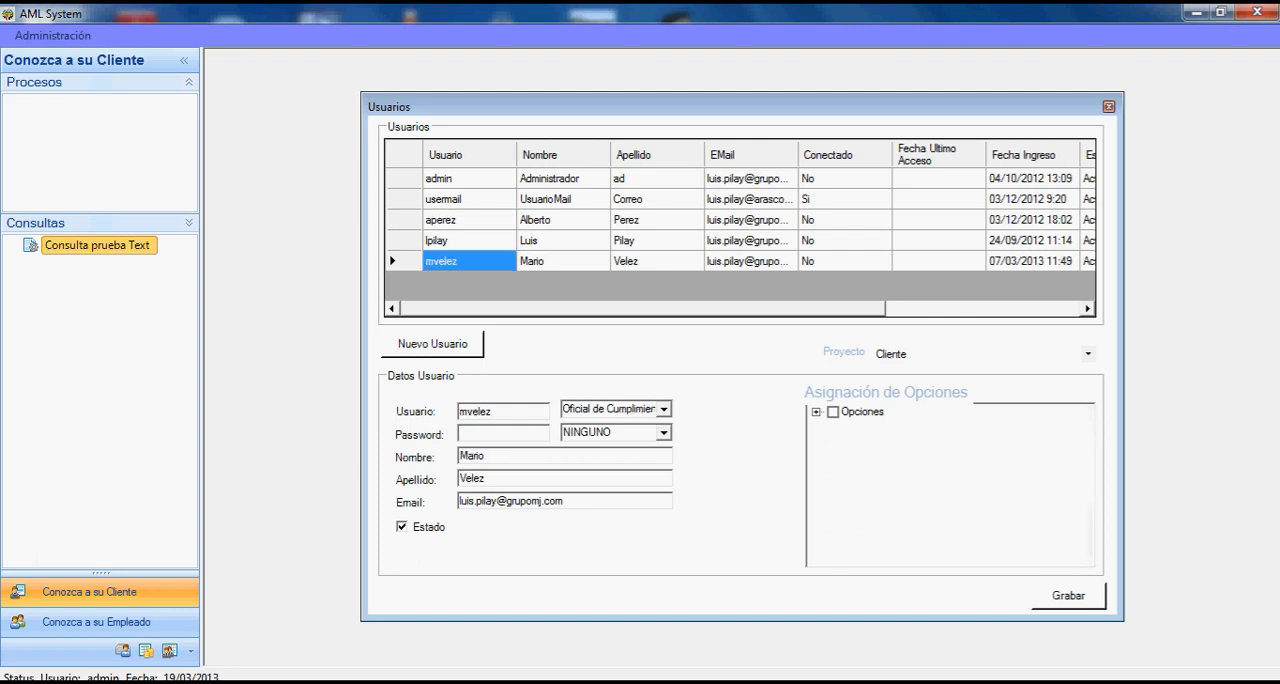
left_click(816, 412)
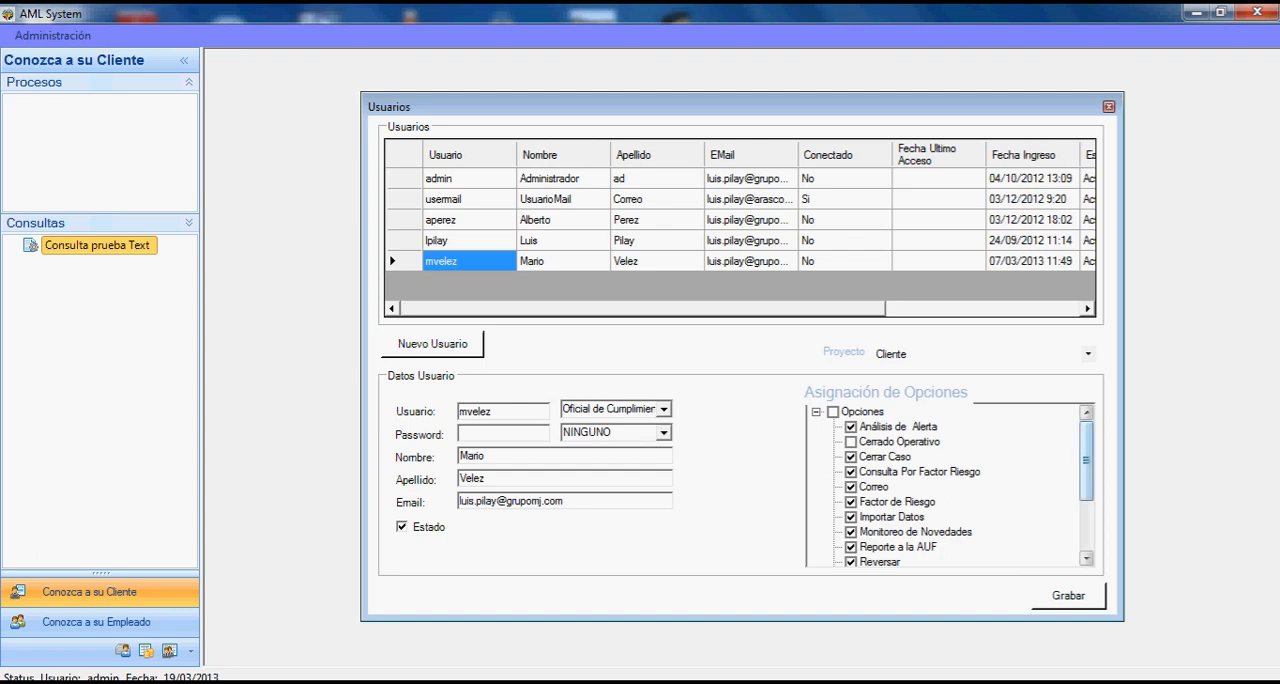
scroll(943, 486, "down", 2)
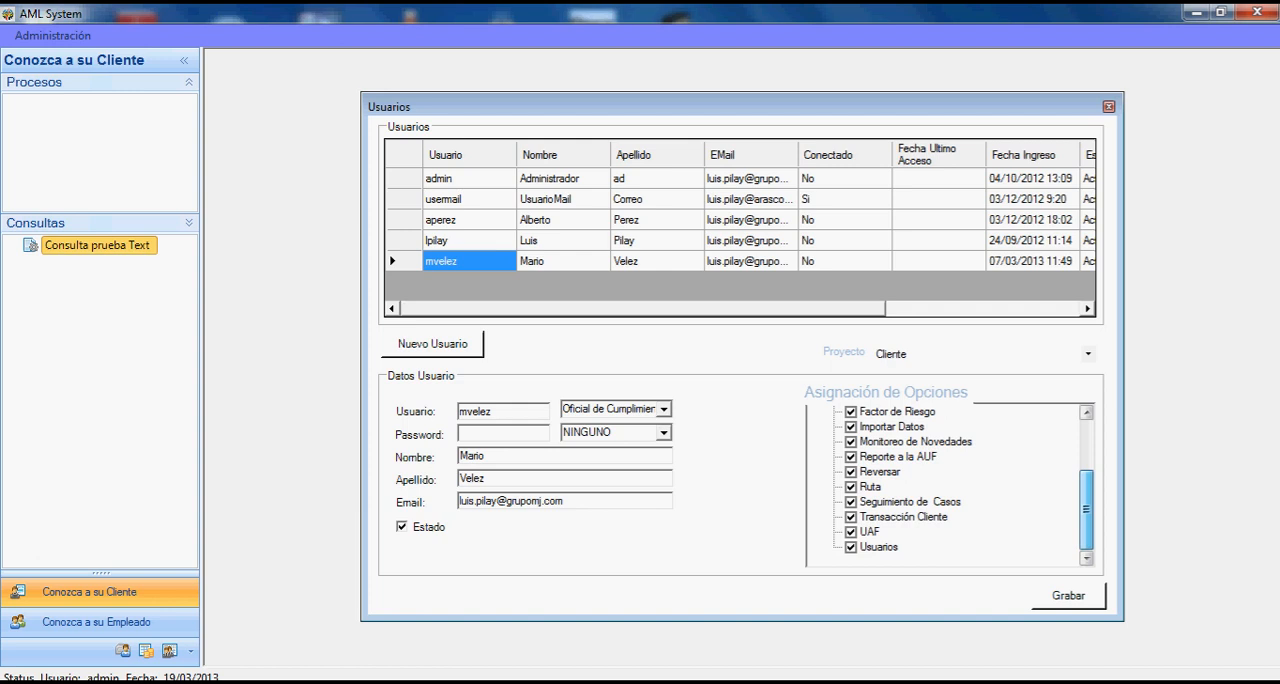
scroll(943, 486, "up", 4)
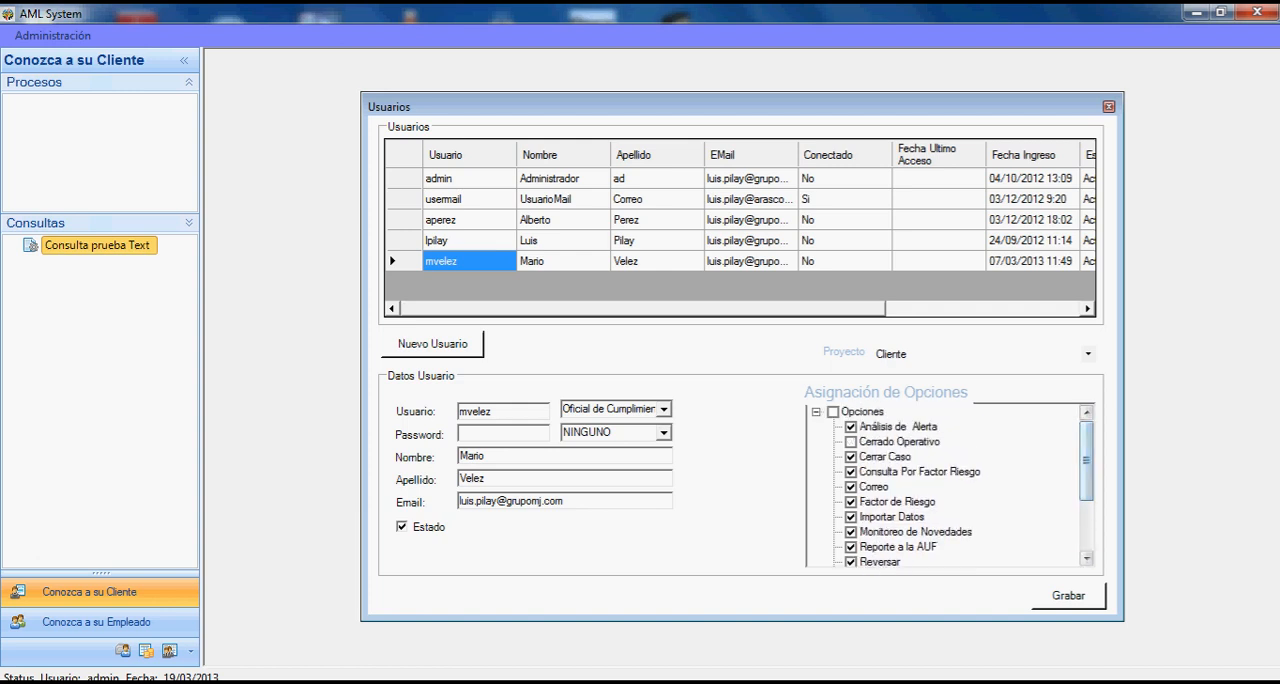
- Review the options assigned to the Oficial de Cuenta user in the fourth row, and close the Usuarios window
left_click(469, 241)
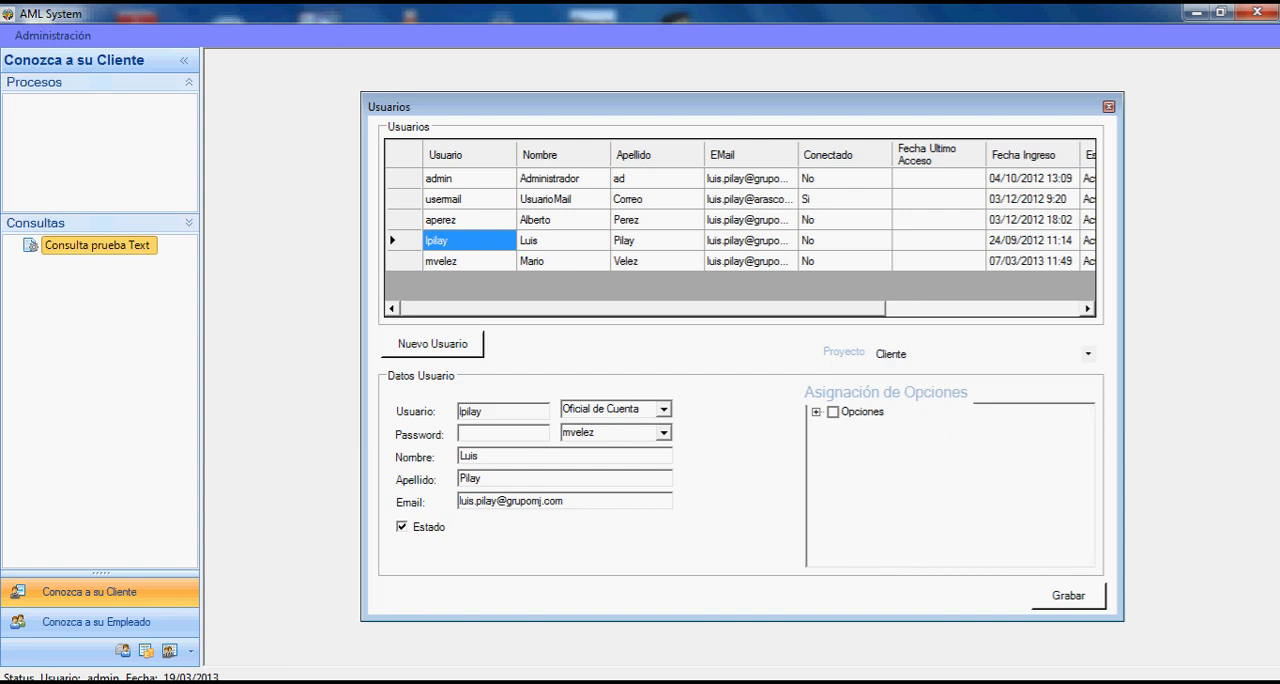
left_click(816, 412)
mouse_move(1087, 460)
left_mouse_down()
mouse_move(1087, 510)
mouse_move(1087, 460)
left_mouse_up()
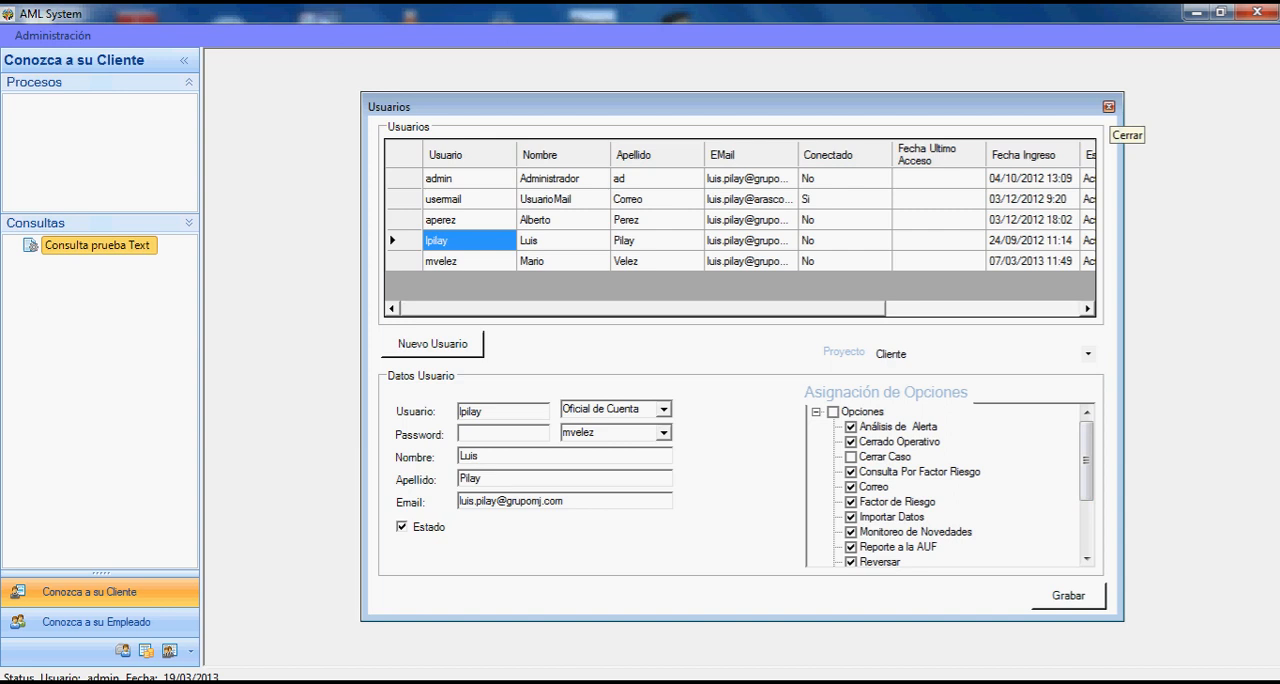
left_click(1109, 107)
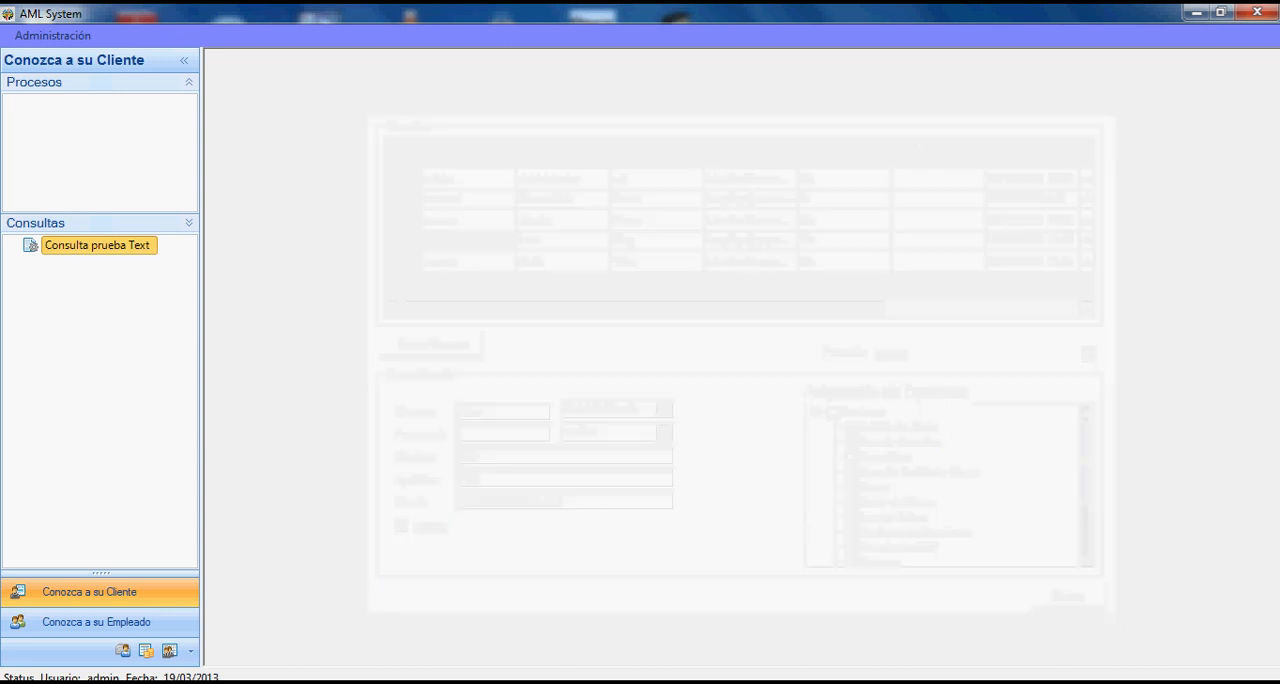
- Exit the system, relaunch System-AML and log in with the compliance officer's username and password
left_click(52, 35)
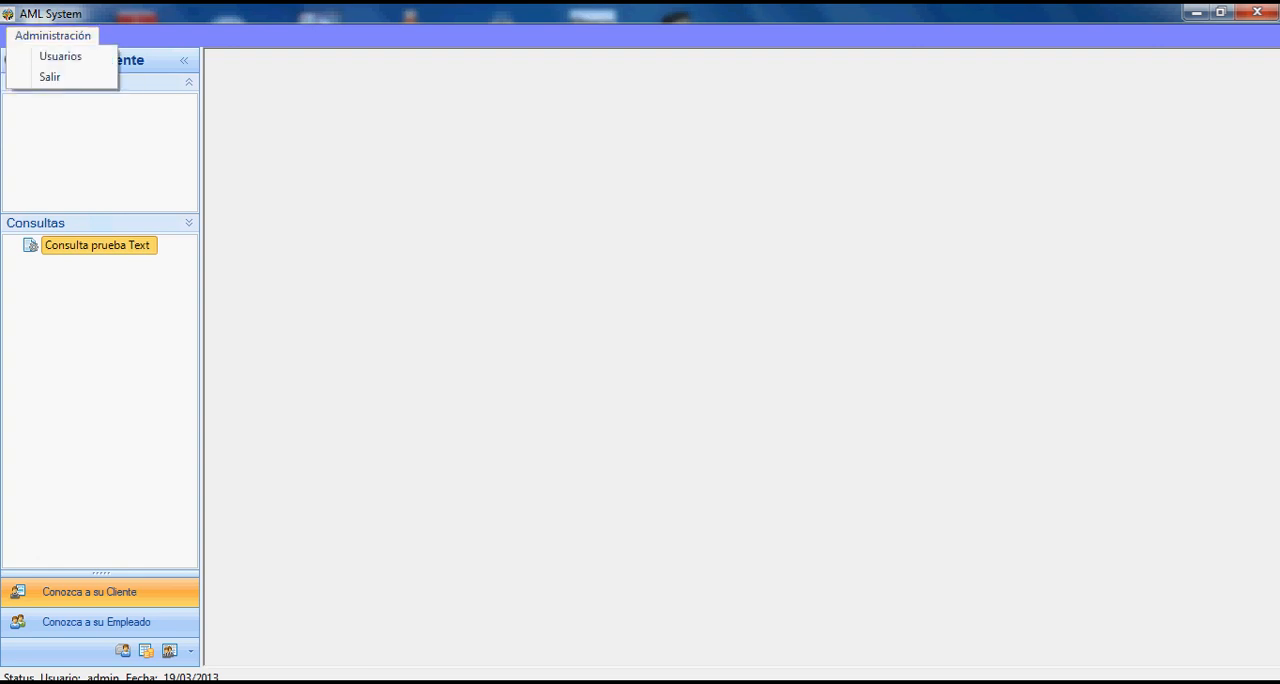
left_click(50, 77)
double_click(679, 38)
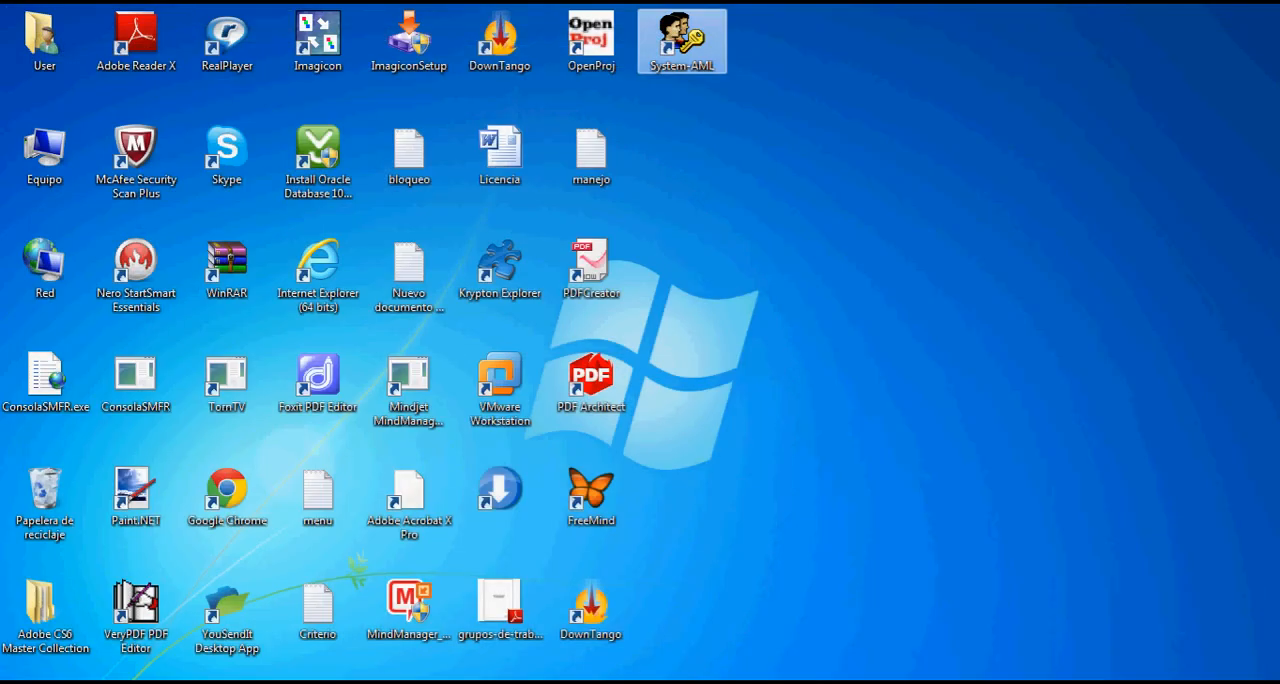
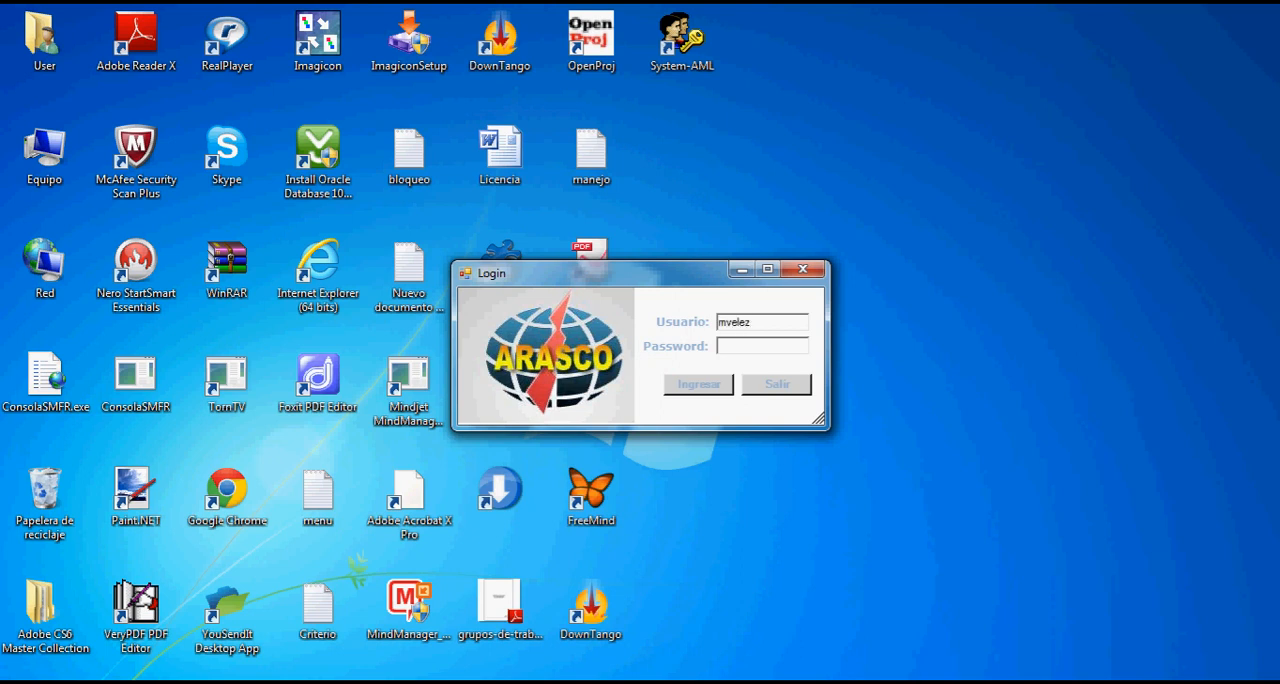
key("Tab")
type("***")
key("Tab")
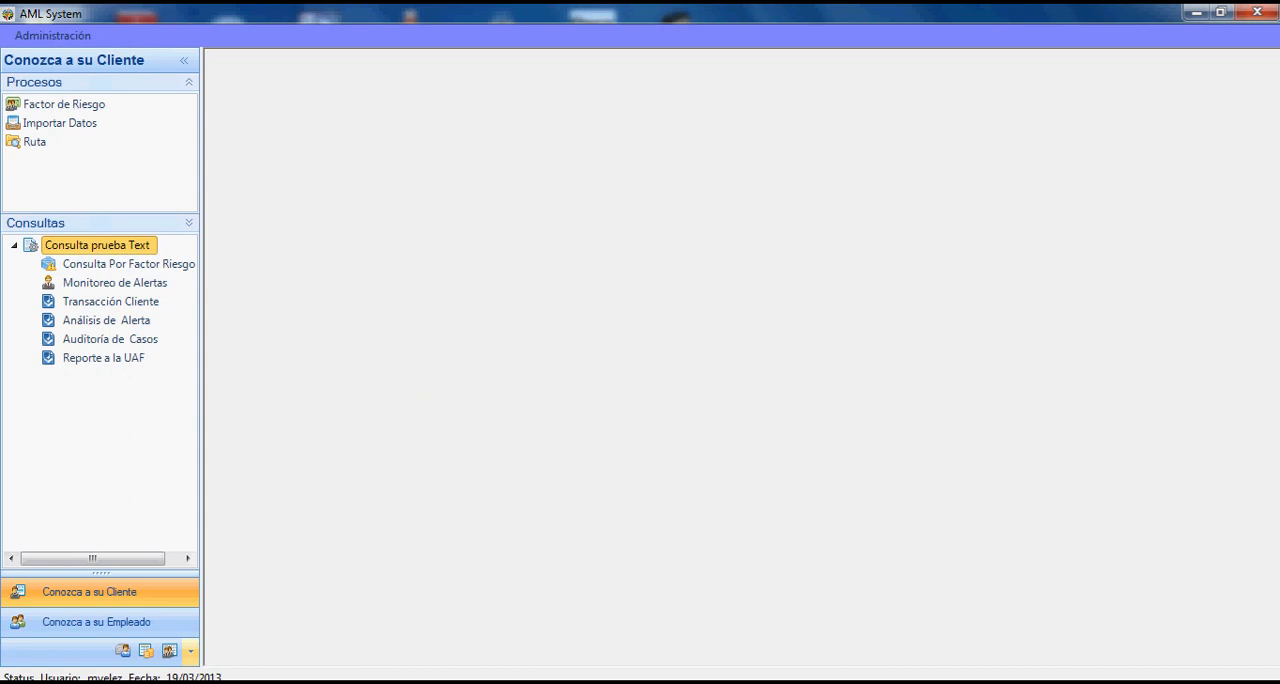
- Expand the navigation pane to list all modules, including Conozca a su Proveedor, Conozca su Mercado and Conozca a su Corresponsal
left_click(190, 650)
left_click(290, 606)
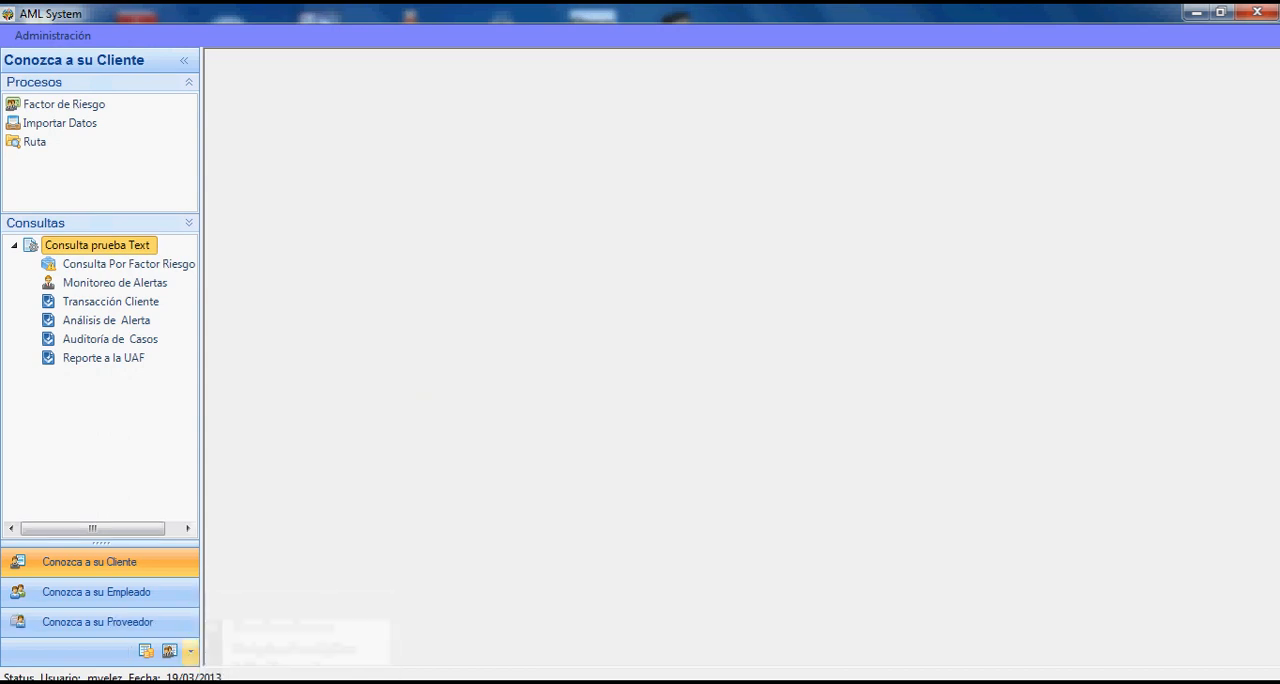
left_click(190, 650)
left_click(290, 606)
left_click(190, 650)
left_click(290, 606)
- Reduce the navigation pane to only the Conozca a su Cliente and Conozca a su Empleado module buttons
left_click(190, 650)
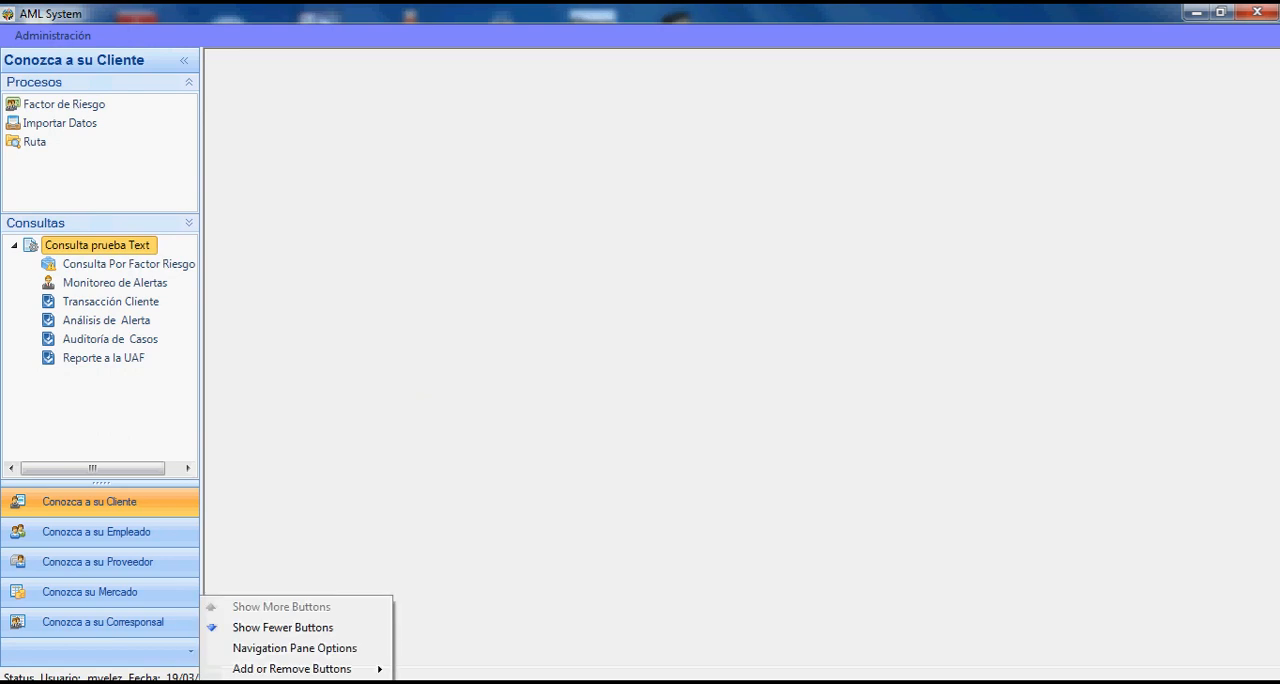
left_click(283, 627)
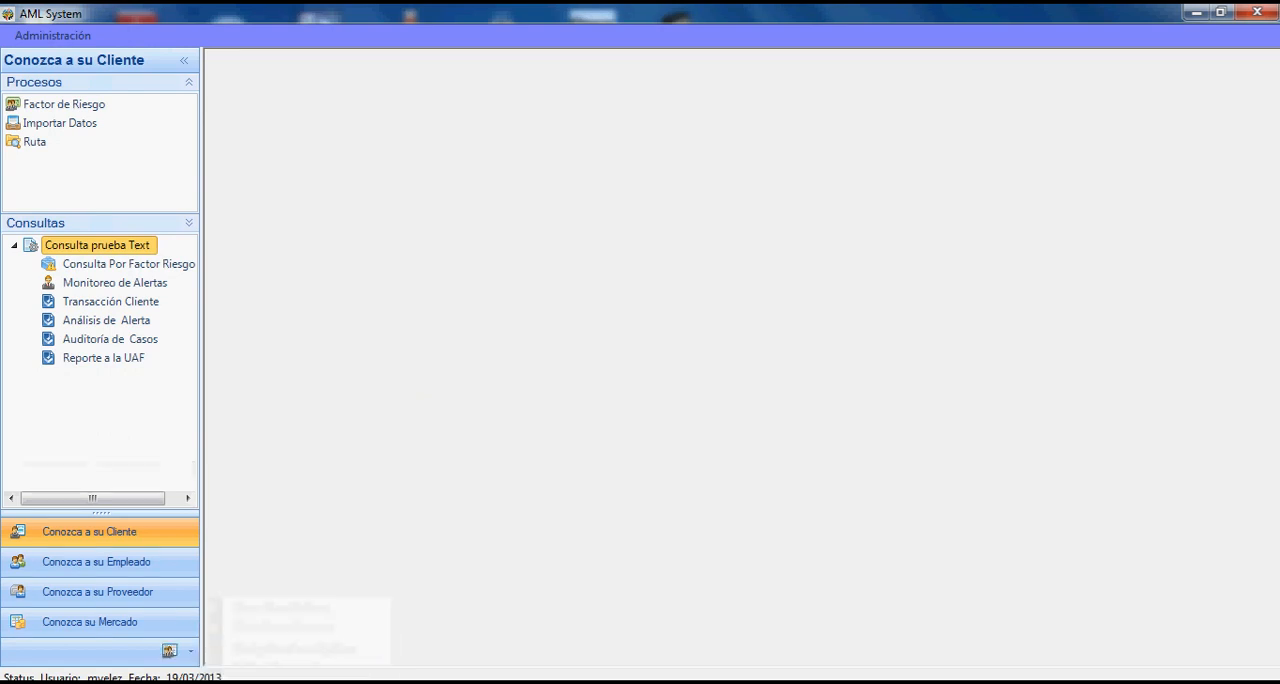
left_click(190, 650)
left_click(283, 627)
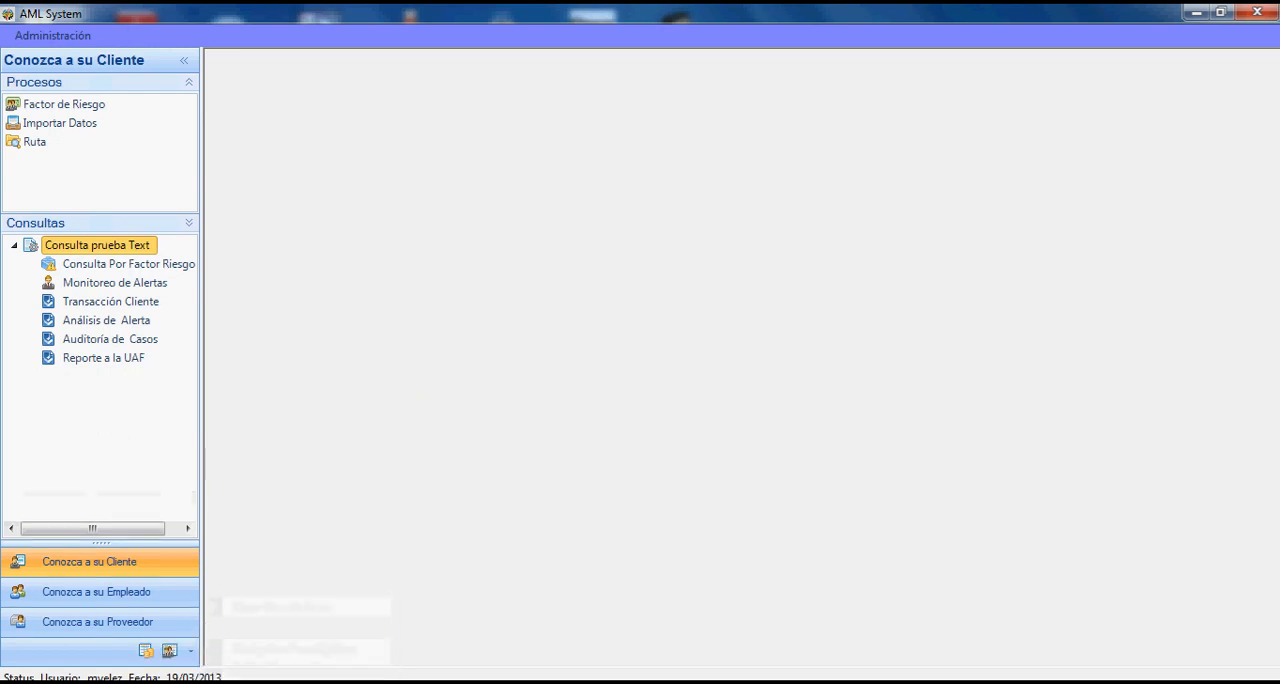
left_click(190, 650)
left_click(283, 627)
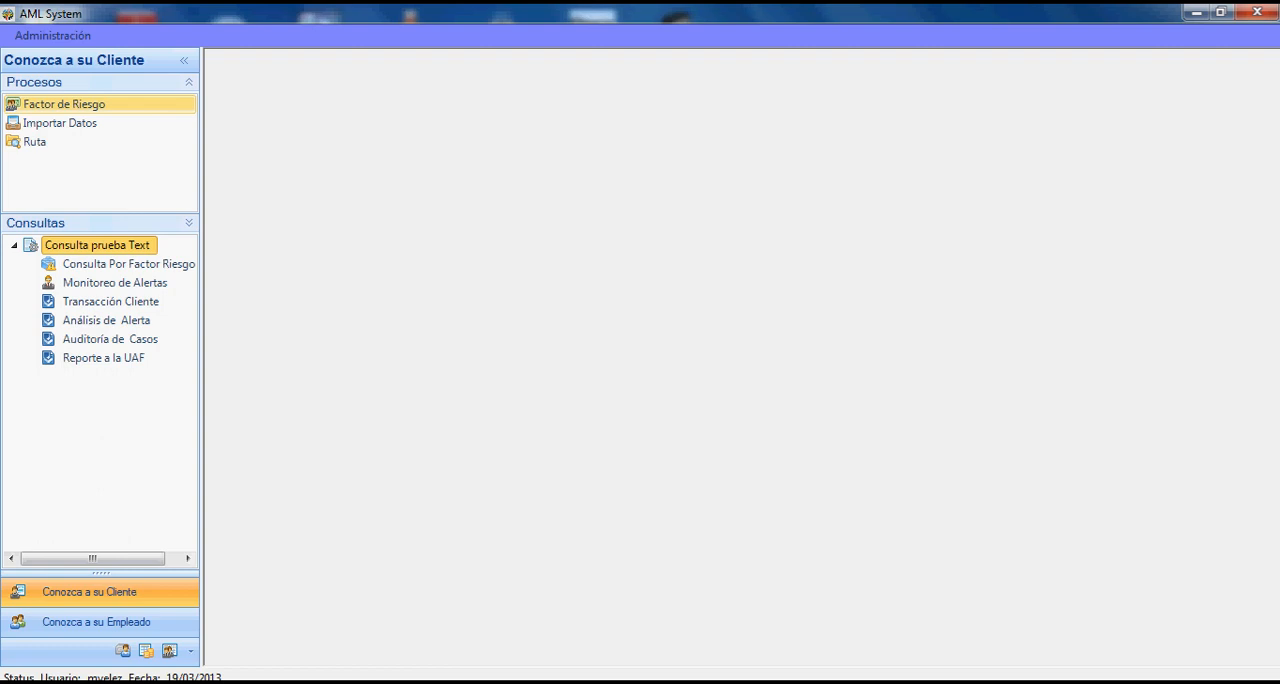
- Open the Factor de Riesgo process and look up a client by entering the client's identification number
left_click(64, 104)
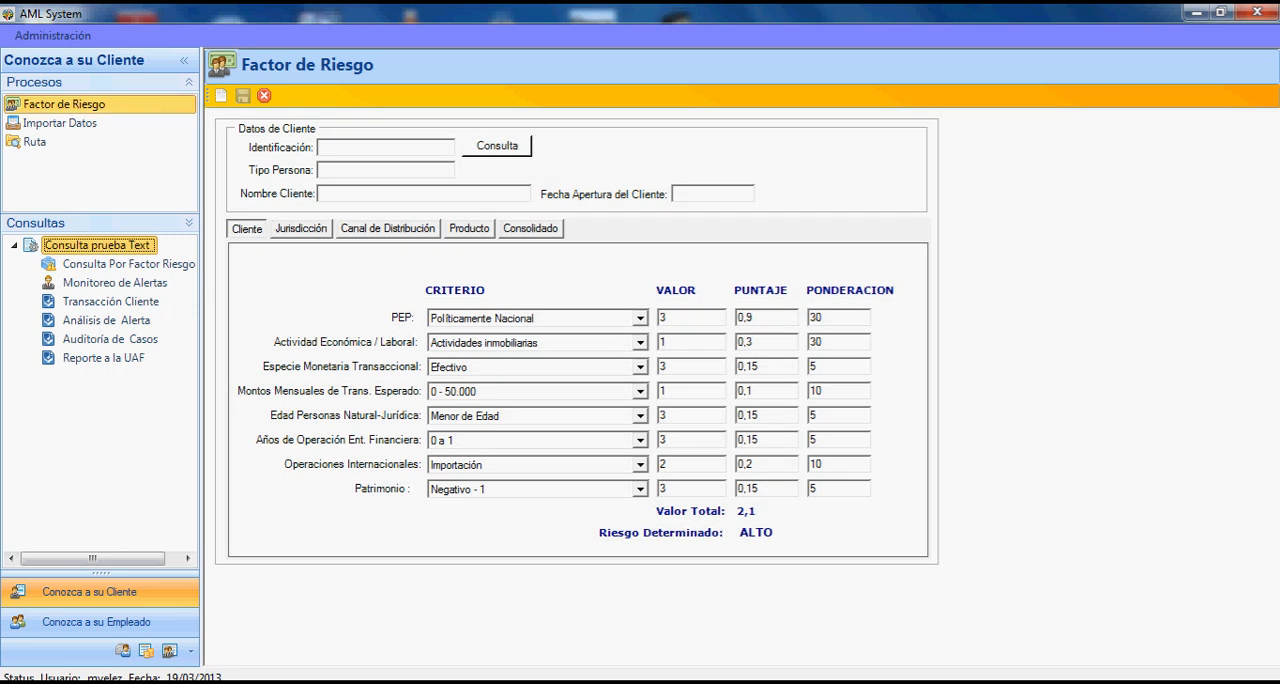
type("0001")
key("Tab")
key("Return")
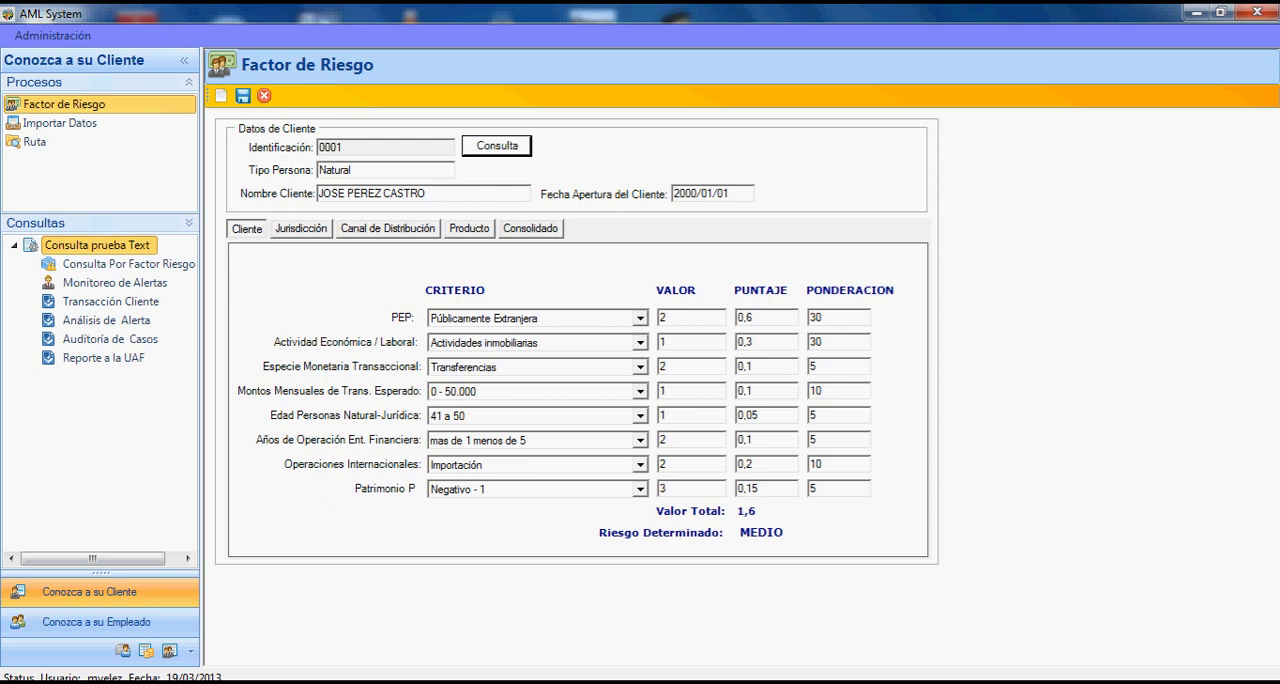
- Examine the available choices for the PEP and Actividad Económica / Laboral criteria, keeping Actividades inmobiliarias as the activity
left_click(641, 318)
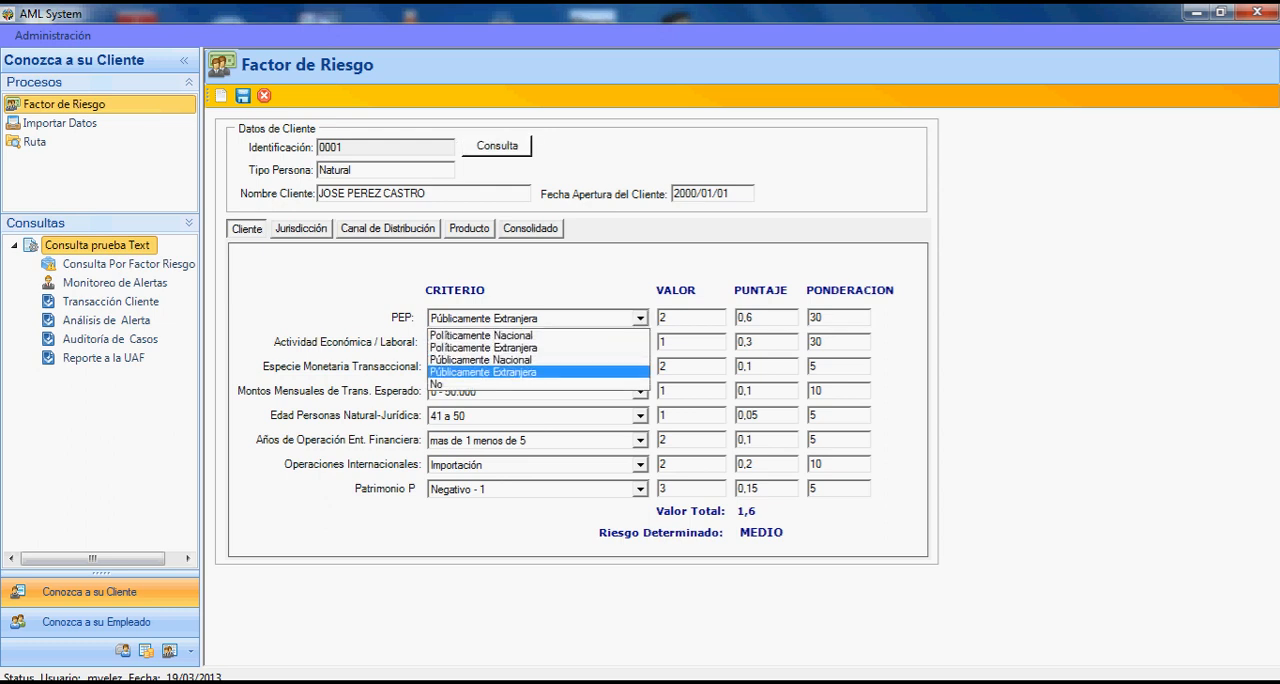
left_click(641, 318)
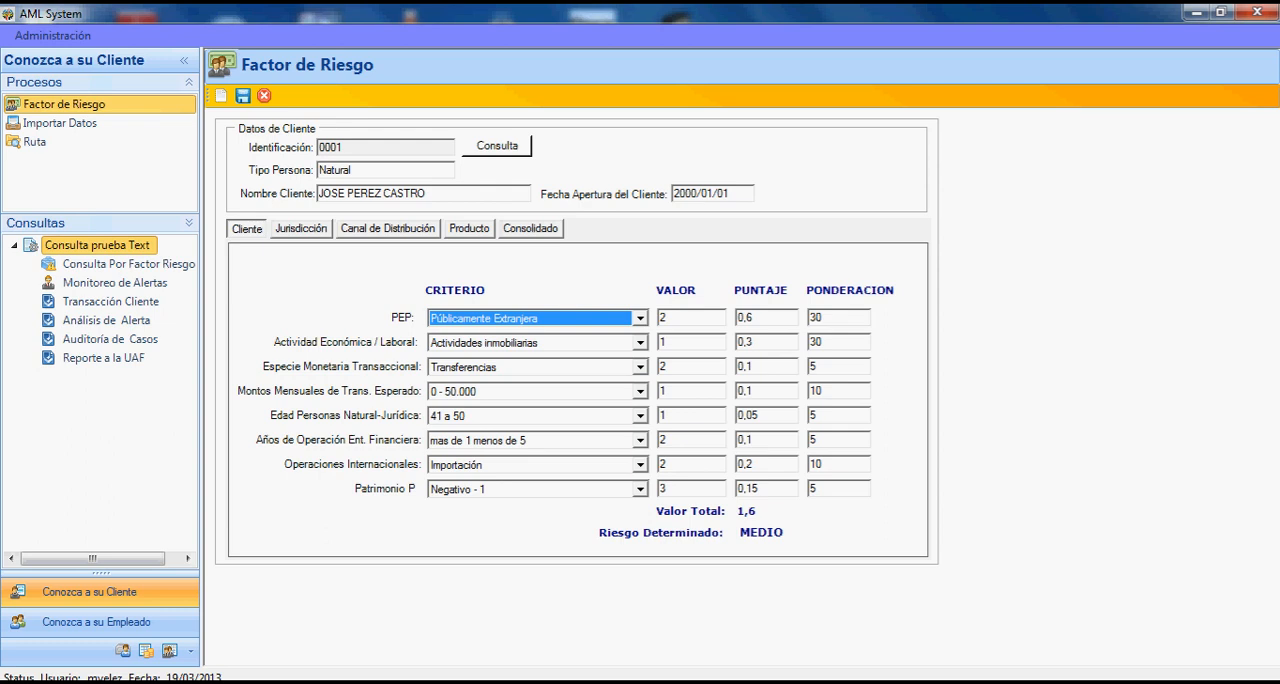
left_click(641, 343)
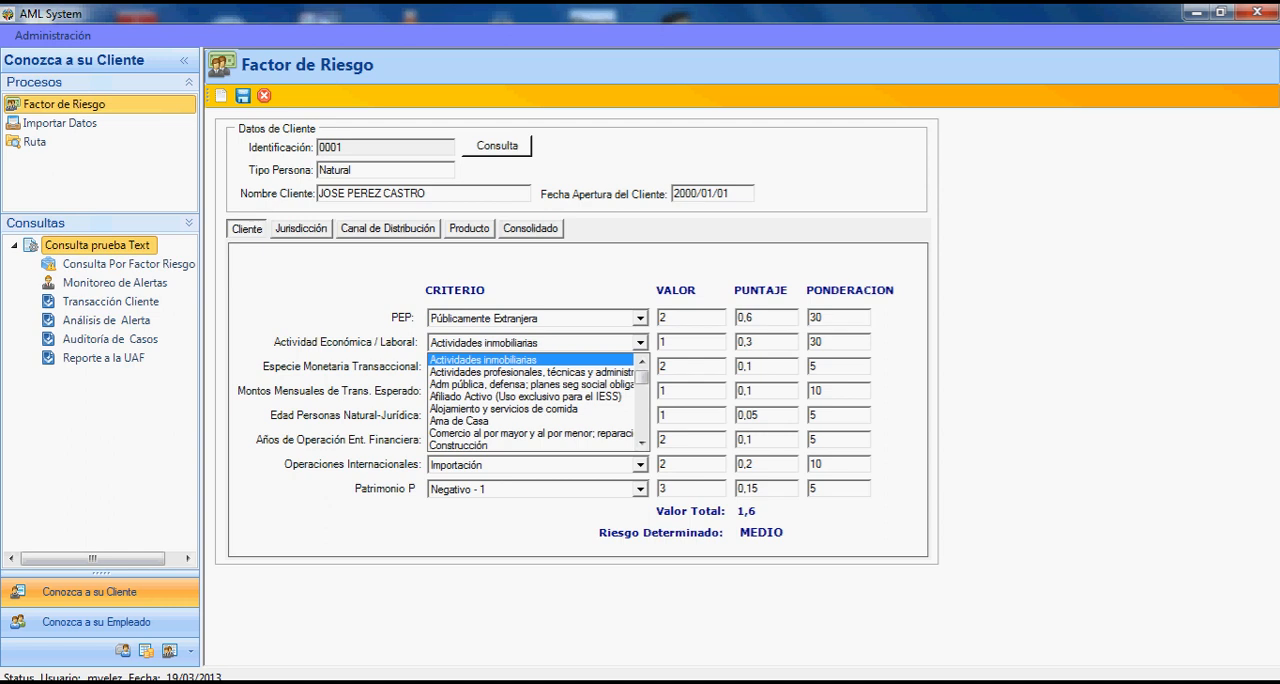
scroll(538, 402, "down", 10)
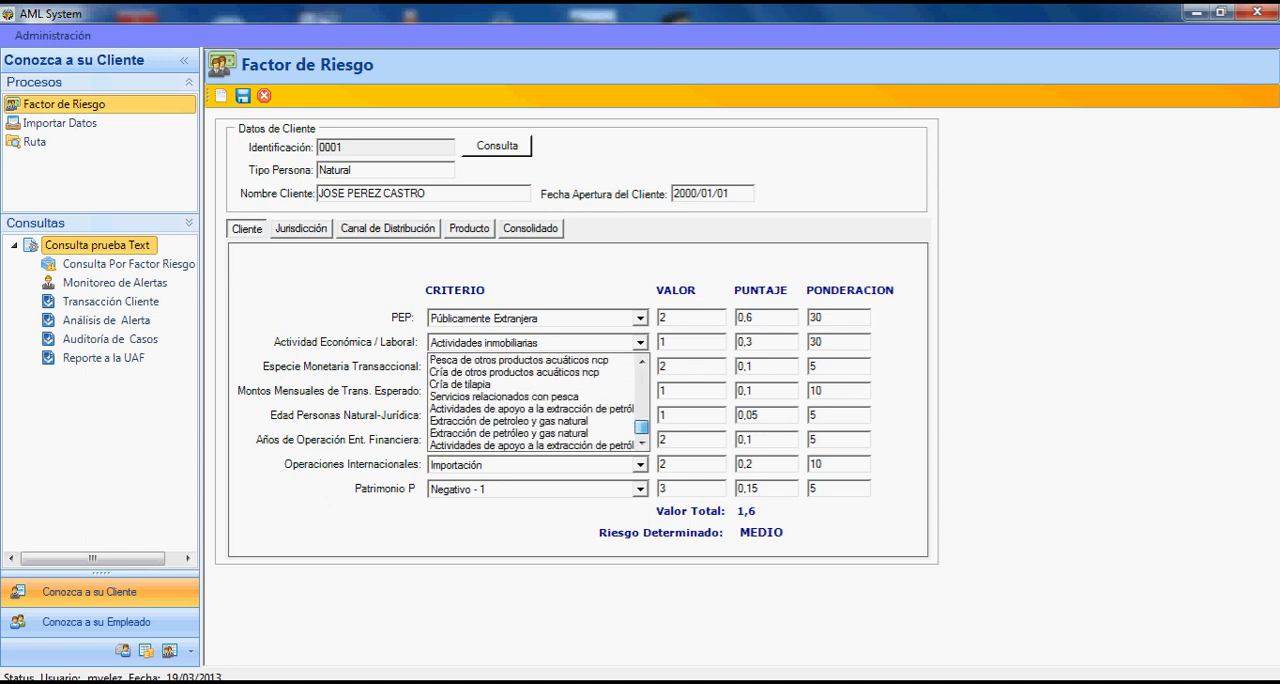
left_click_drag(642, 427, 642, 377)
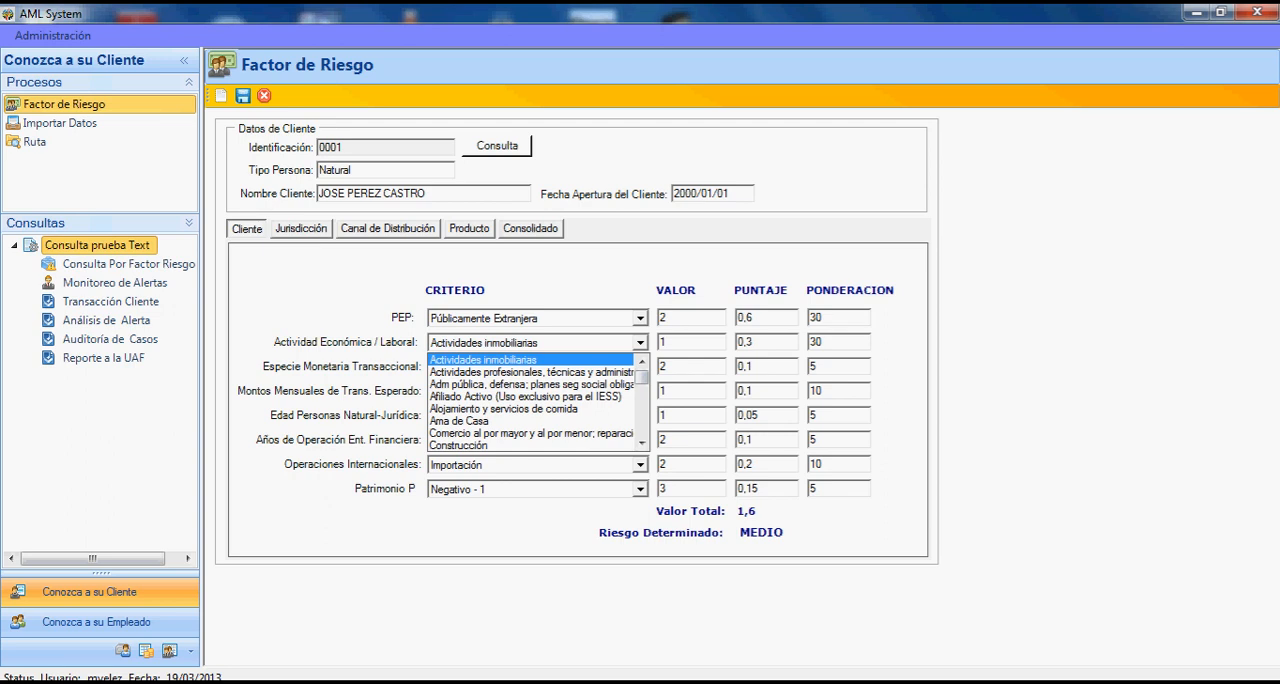
left_click(483, 360)
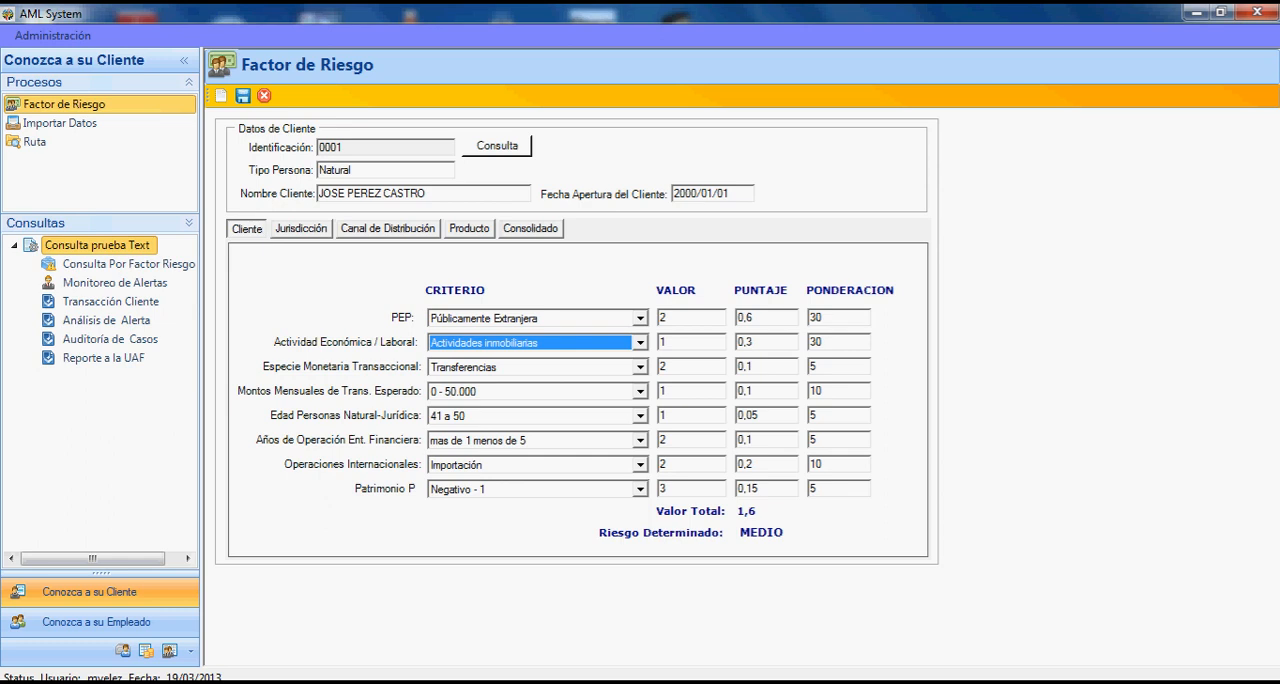
- Examine the available choices for the Especie Monetaria Transaccional and Montos Mensuales de Trans. Esperado criteria
left_click(640, 367)
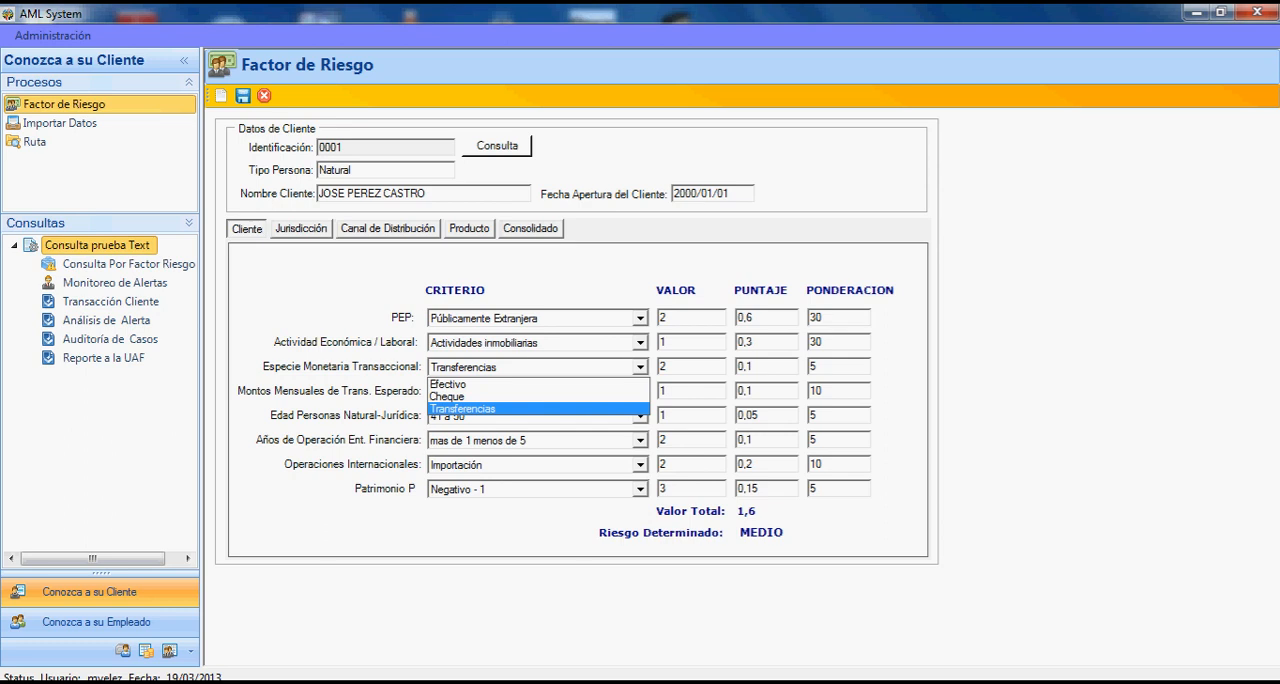
left_click(640, 367)
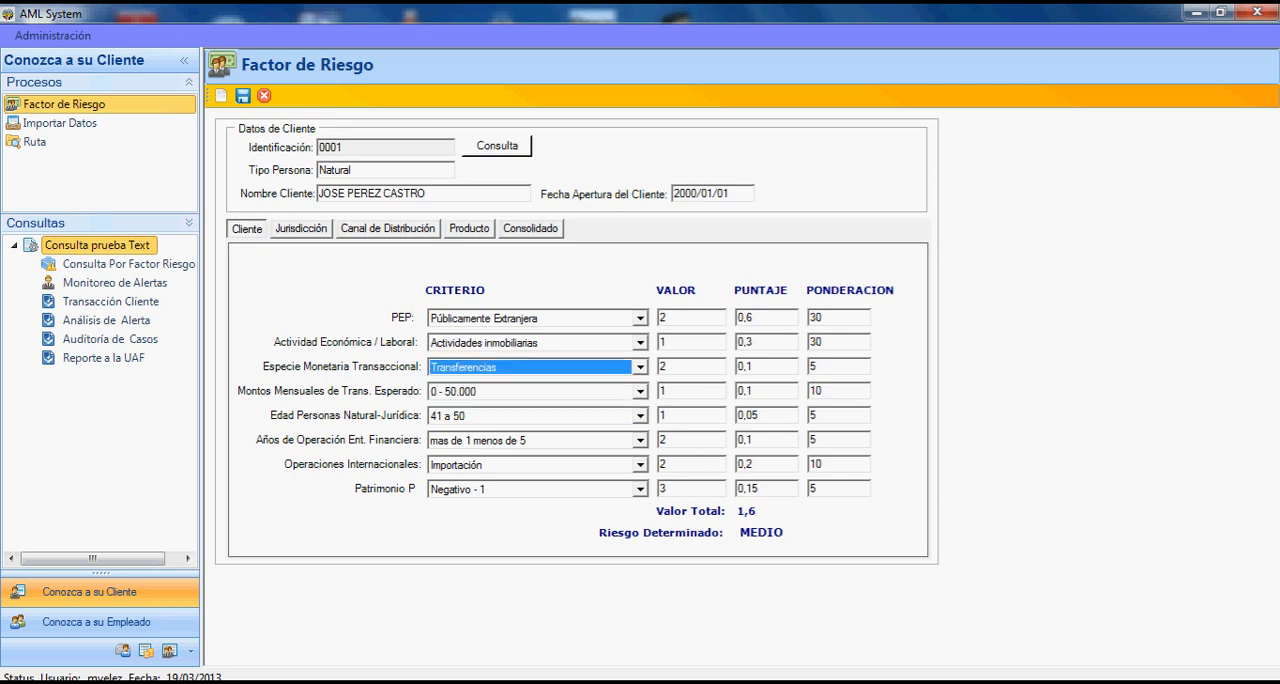
left_click(640, 391)
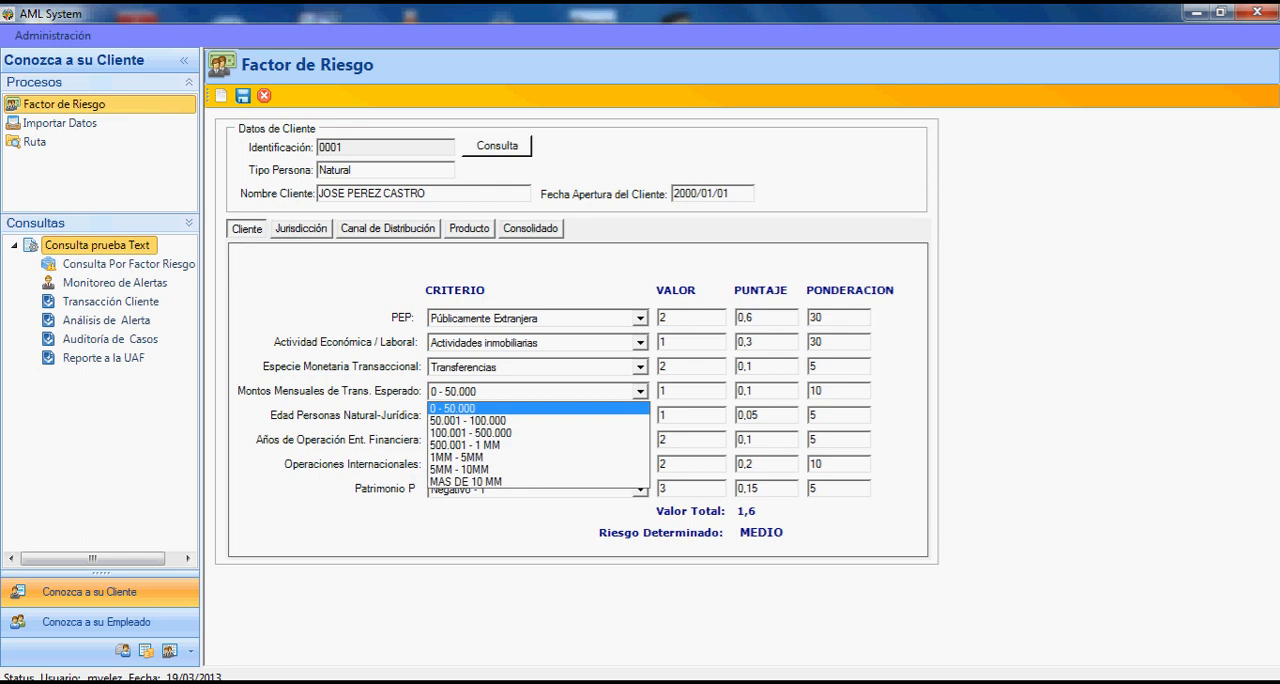
left_click(640, 391)
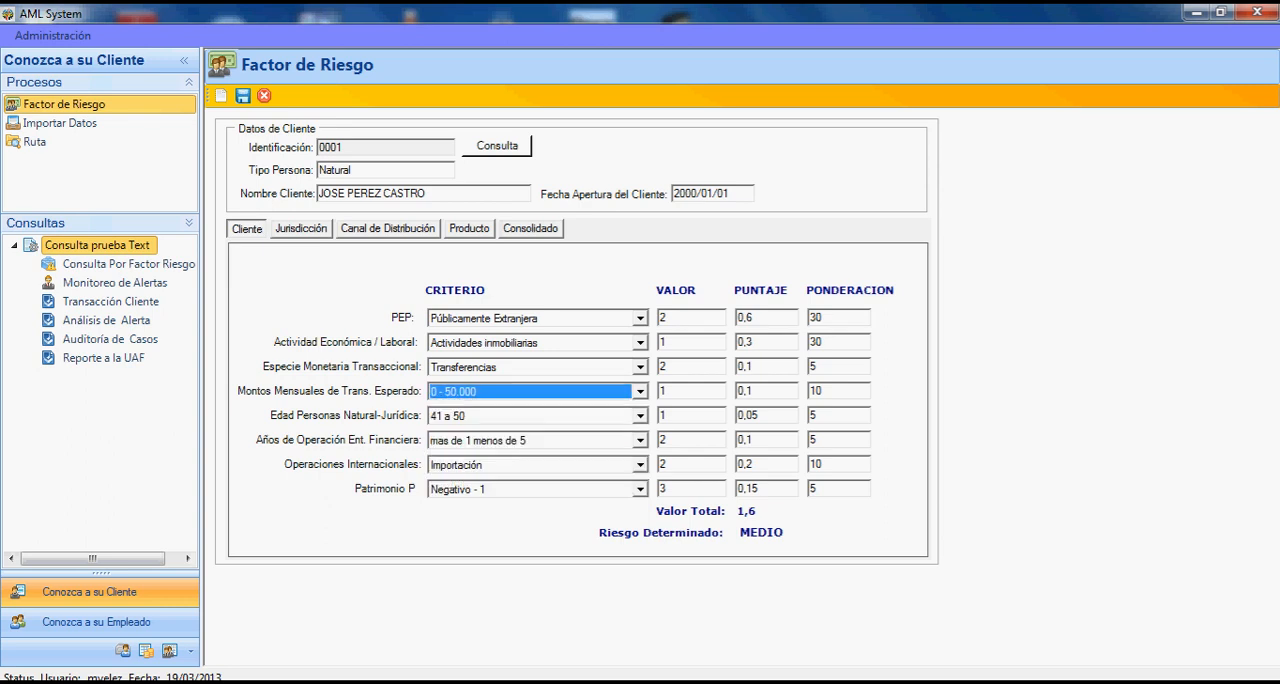
- Examine the available choices for the Edad Personas Natural-Jurídica, Años de Operación Ent. Financiera and Operaciones Internacionales criteria
left_click(640, 416)
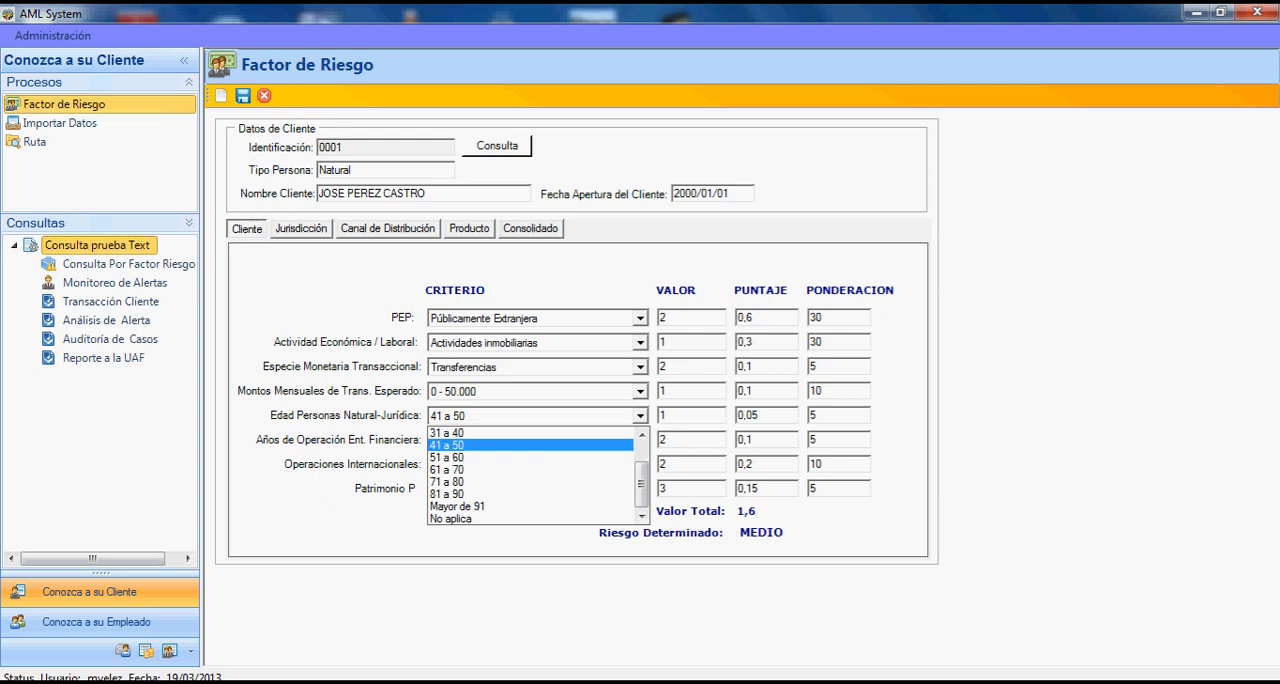
left_click(640, 416)
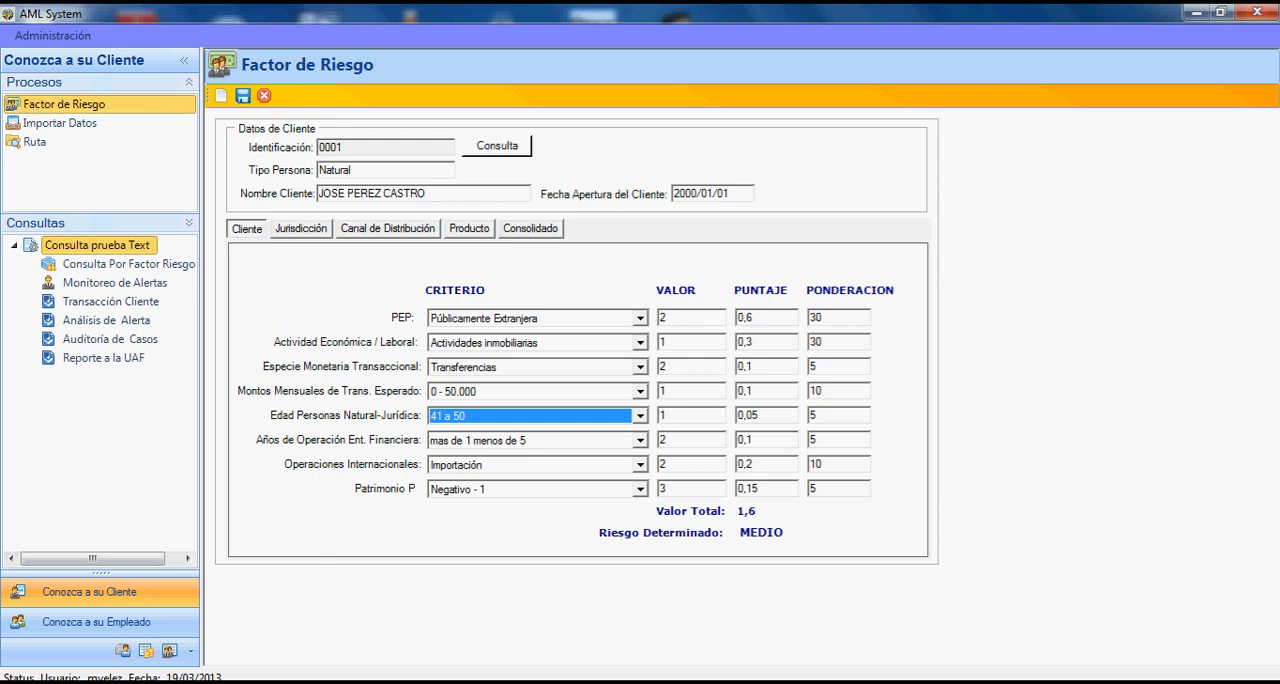
left_click(640, 440)
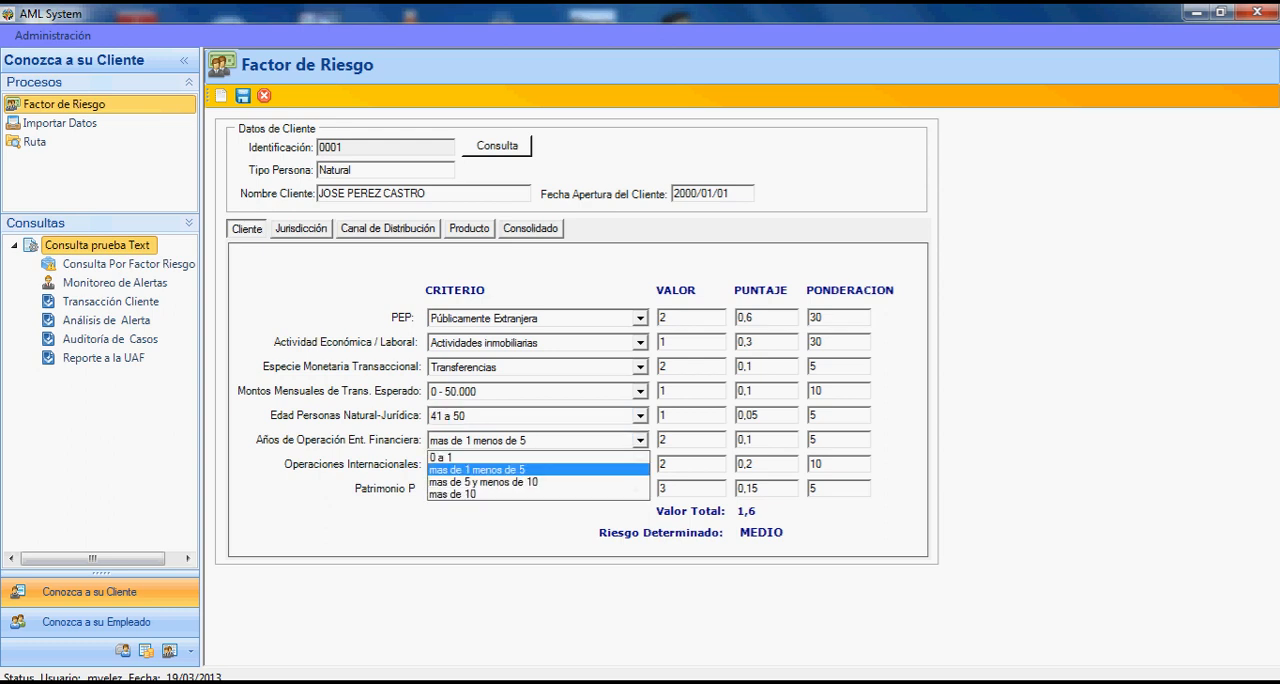
left_click(640, 440)
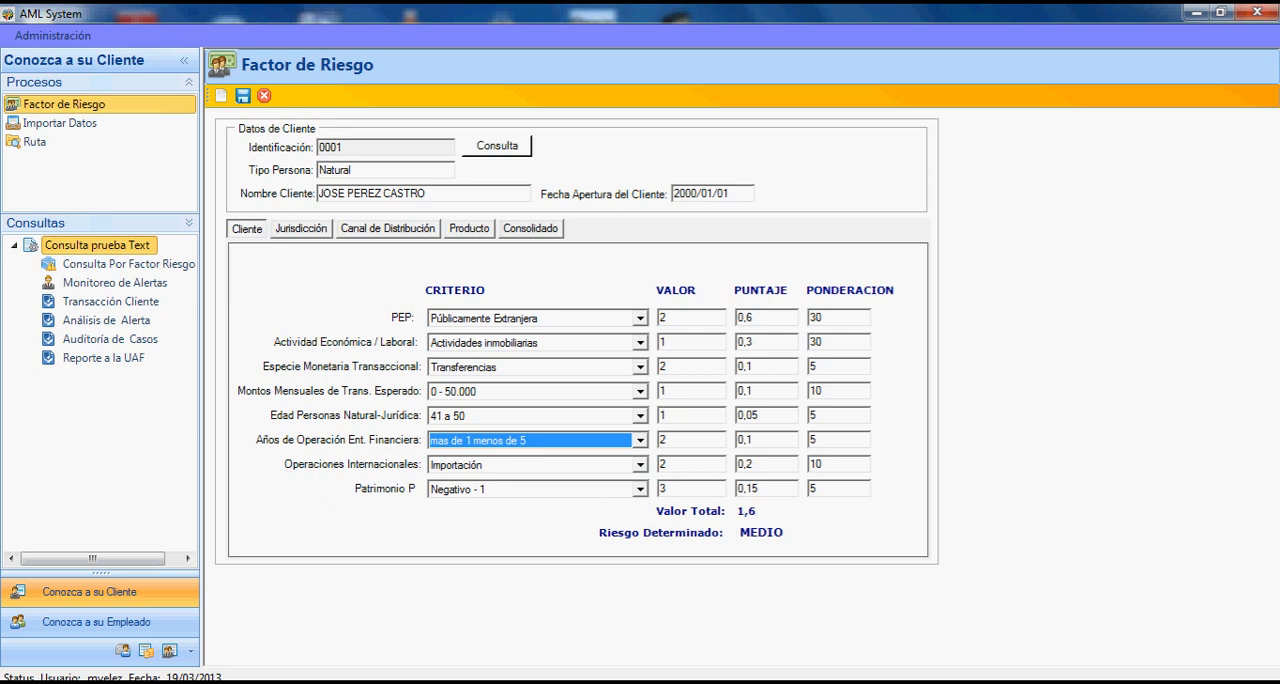
left_click(640, 465)
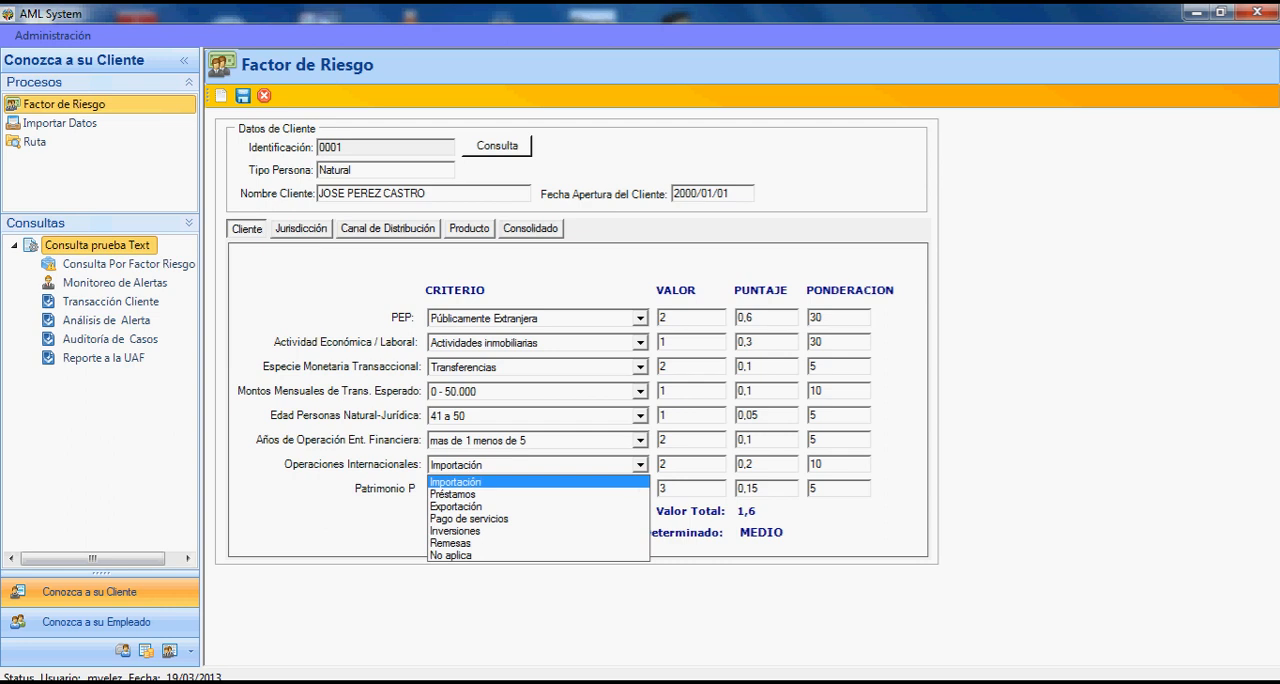
left_click(640, 465)
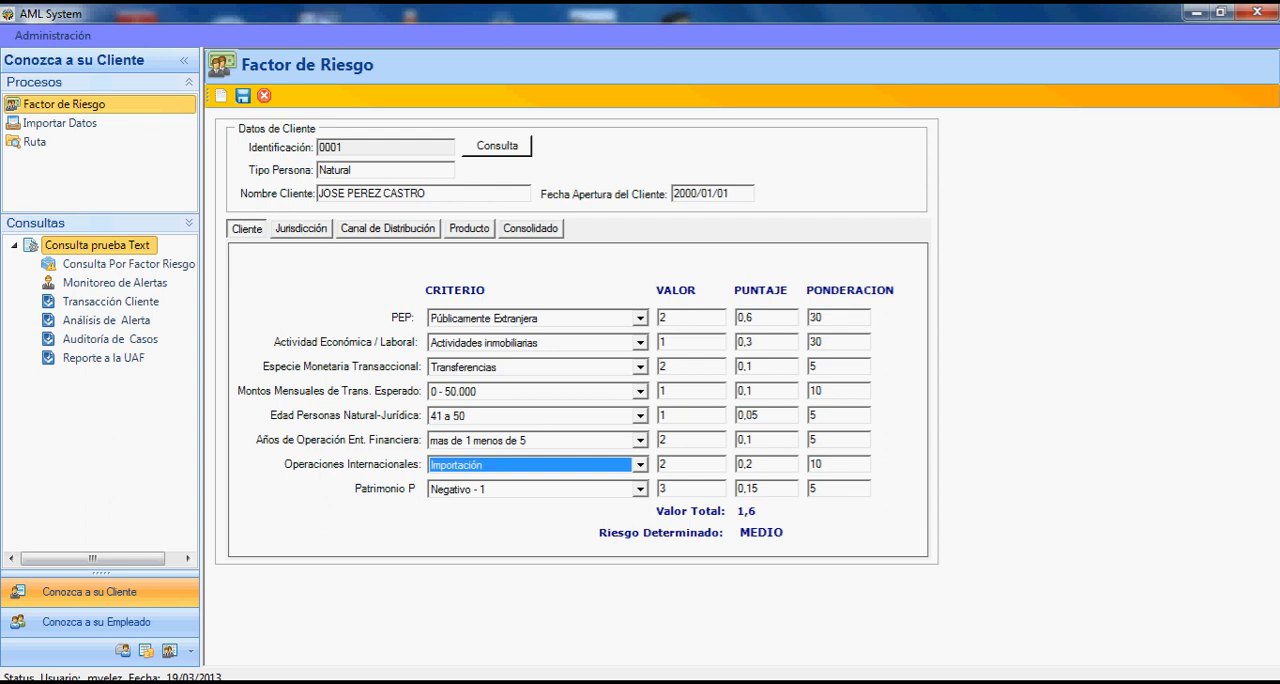
- Set the client's Patrimonio P criterion to 501 - 1MM
left_click(640, 489)
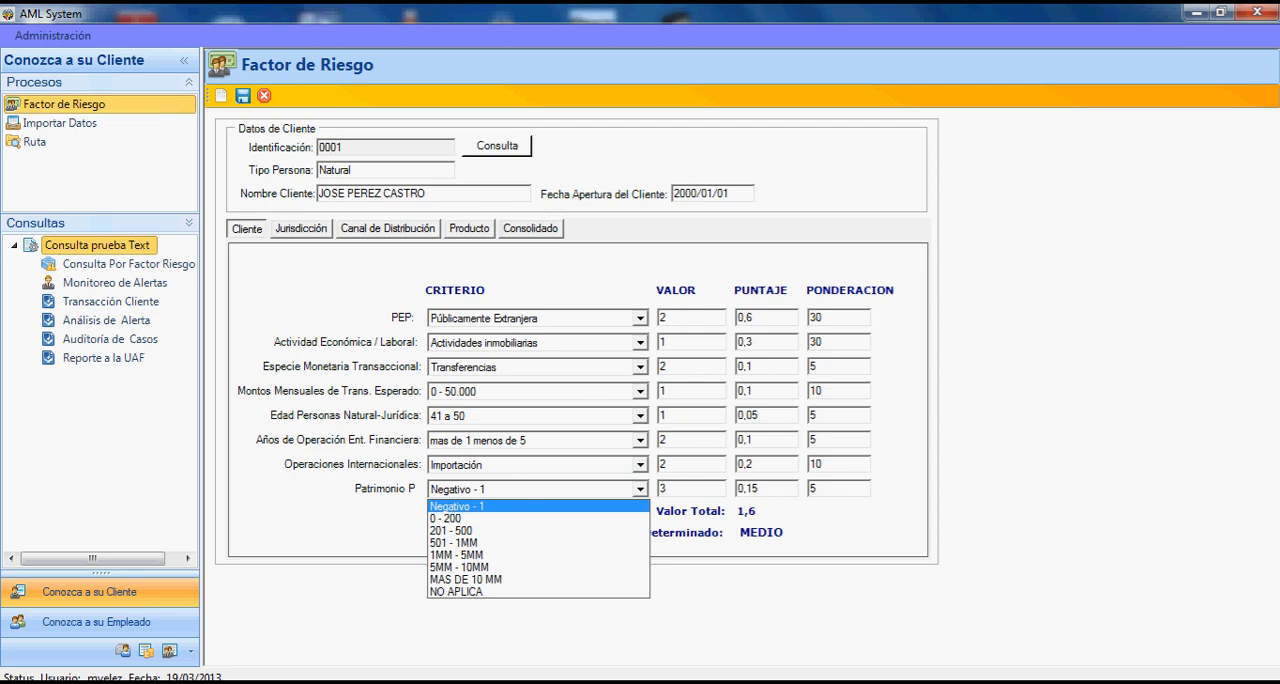
key("Down")
key("Down")
key("Down")
key("Return")
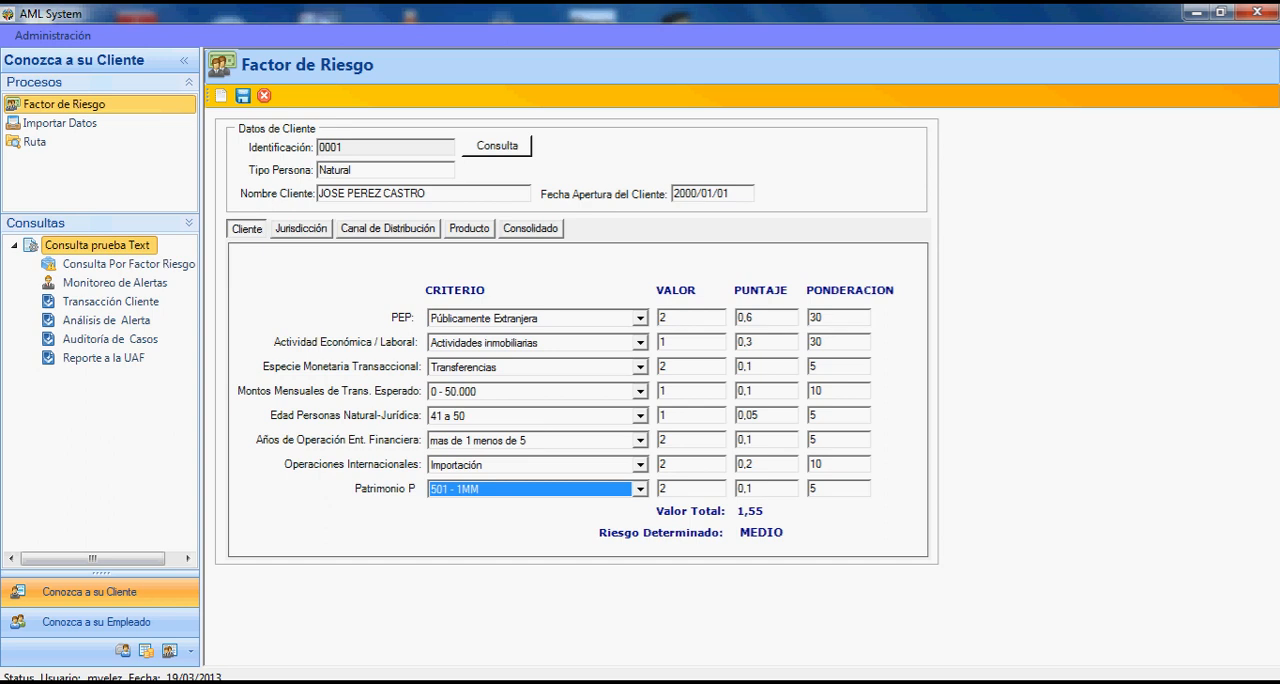
- Examine the client's Jurisdicción criteria, including the choices for País de Origen de Fondos and Ubicación Geográfica (por provincia)
left_click(301, 229)
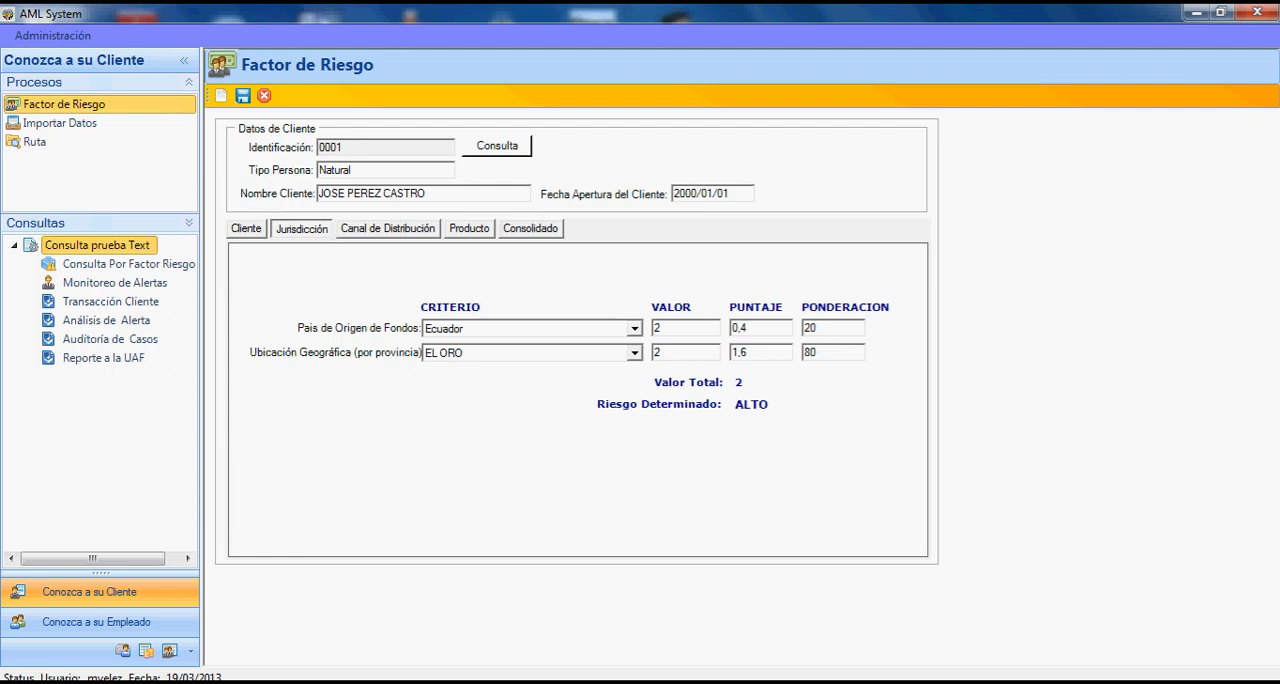
left_click(635, 328)
left_click(635, 328)
left_click(635, 353)
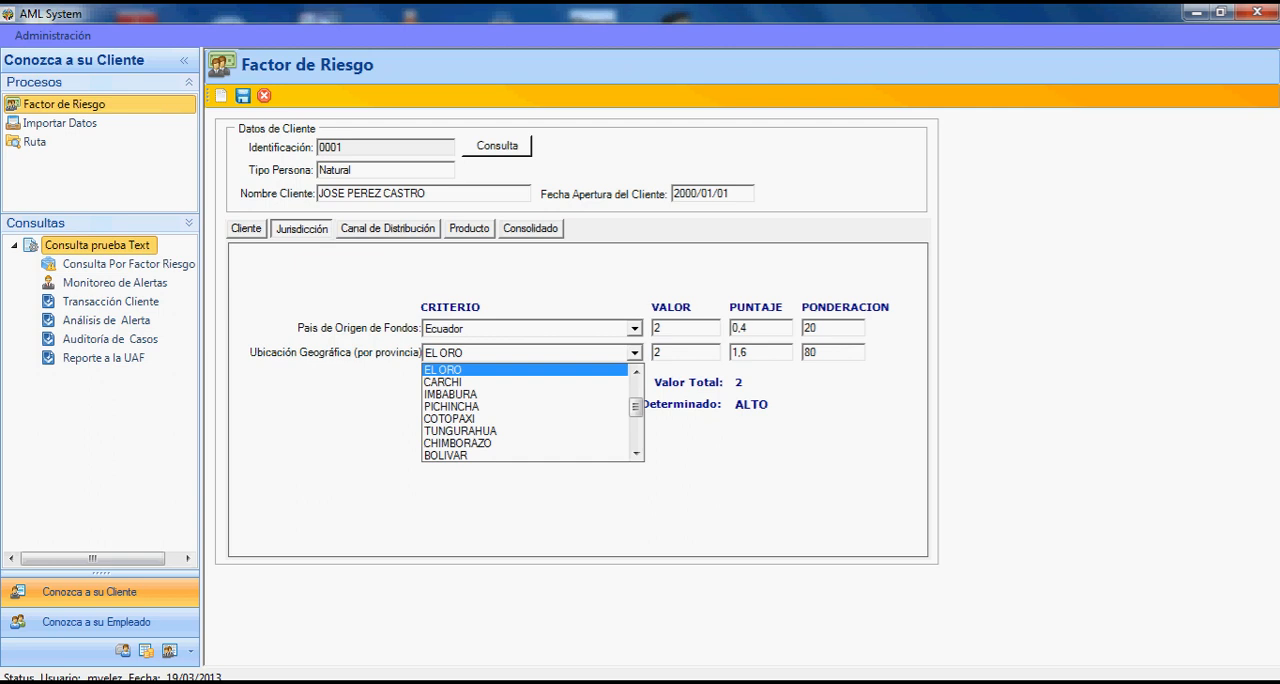
left_click(635, 353)
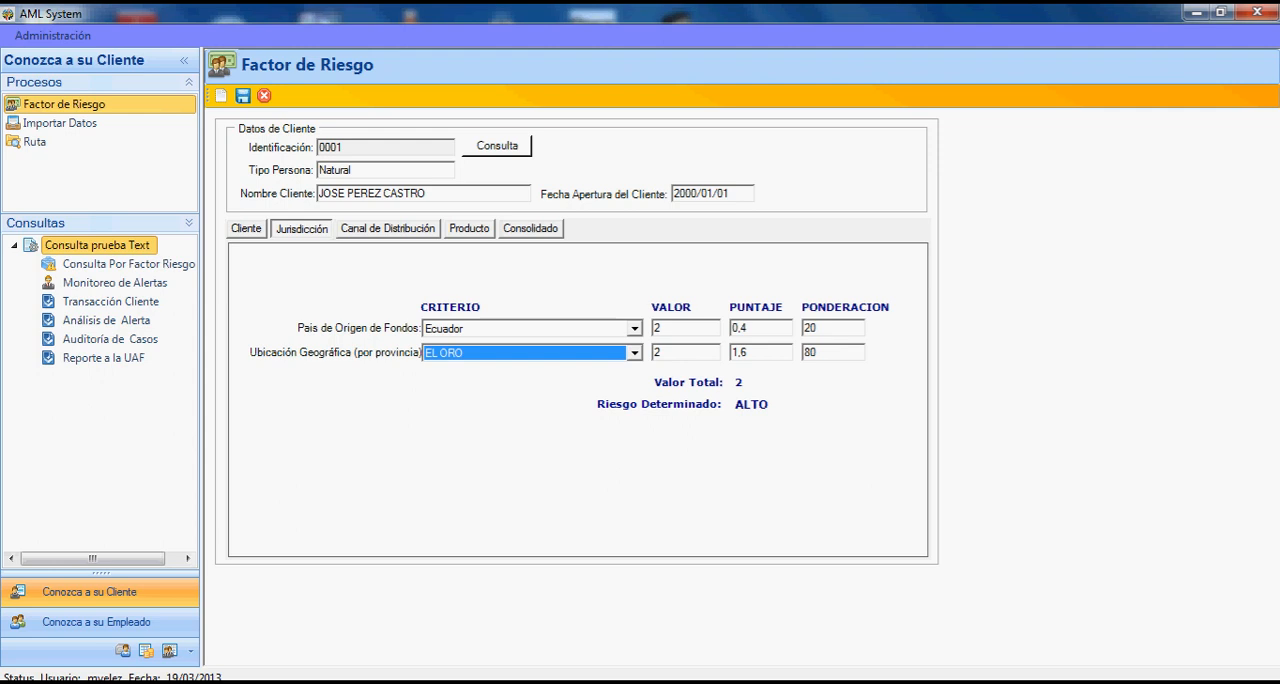
- Examine the client's Canal de Distribución criteria, including the choices for Canal de Vinculación and Ciudad
left_click(388, 229)
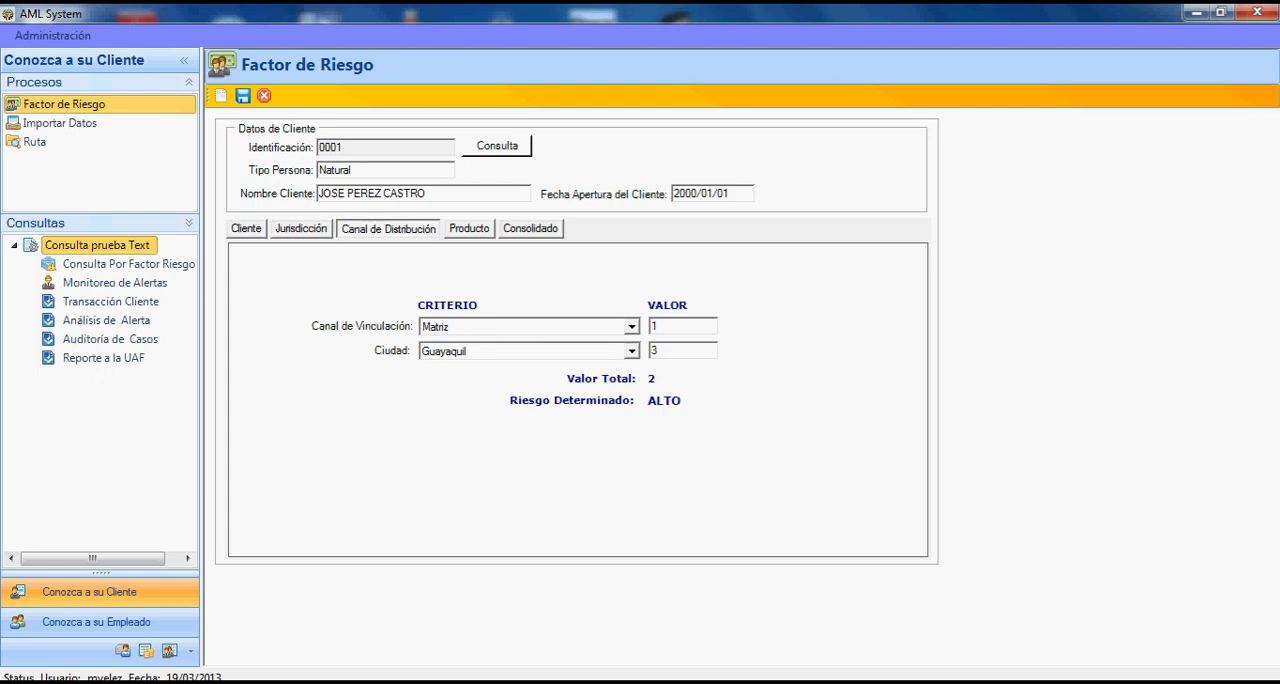
left_click(632, 327)
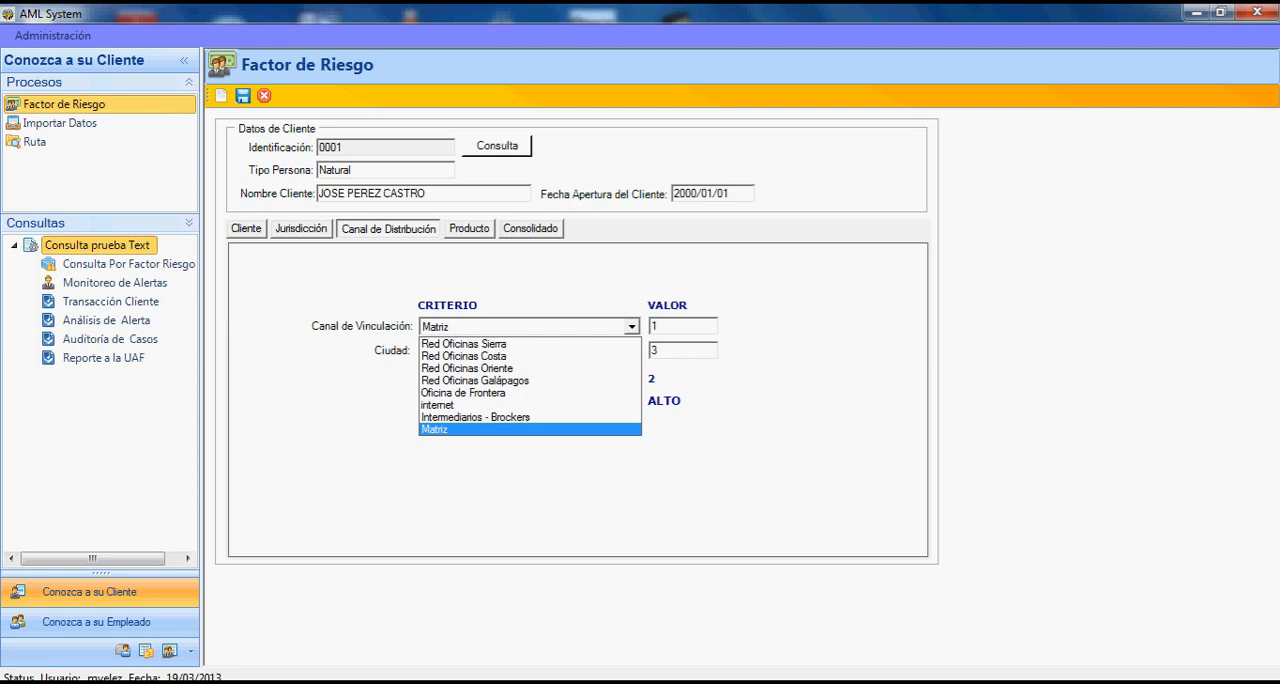
left_click(632, 327)
left_click(632, 351)
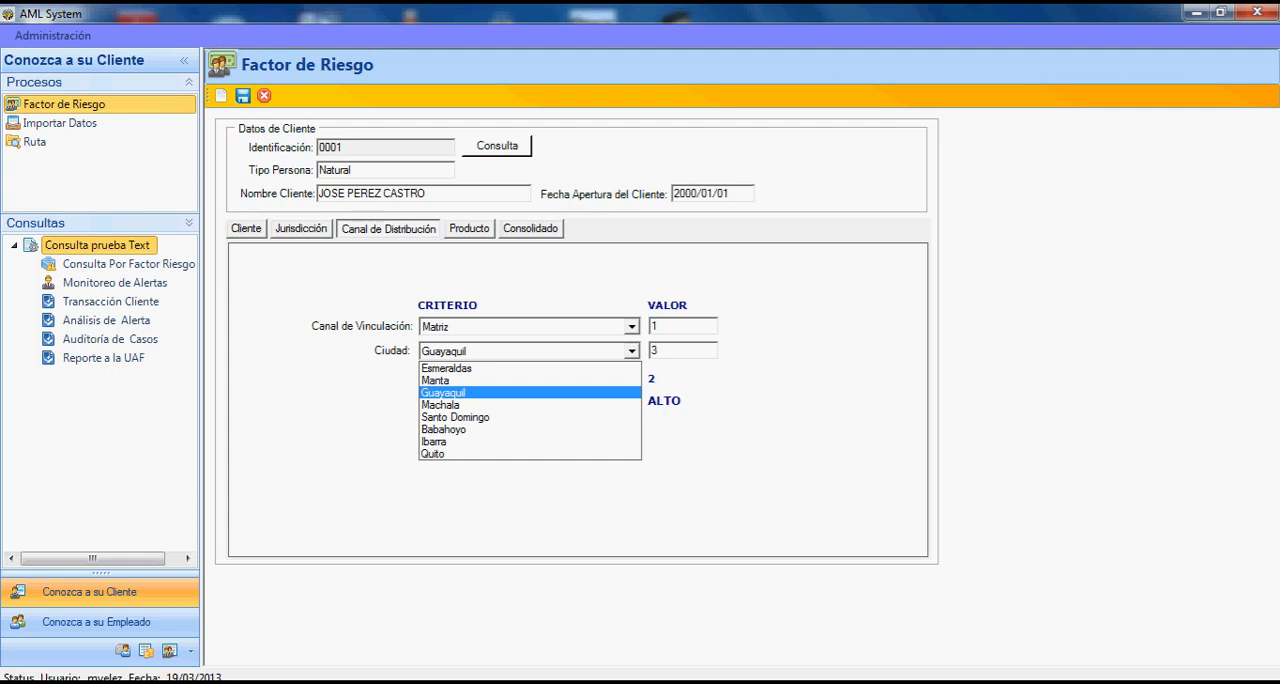
left_click(632, 351)
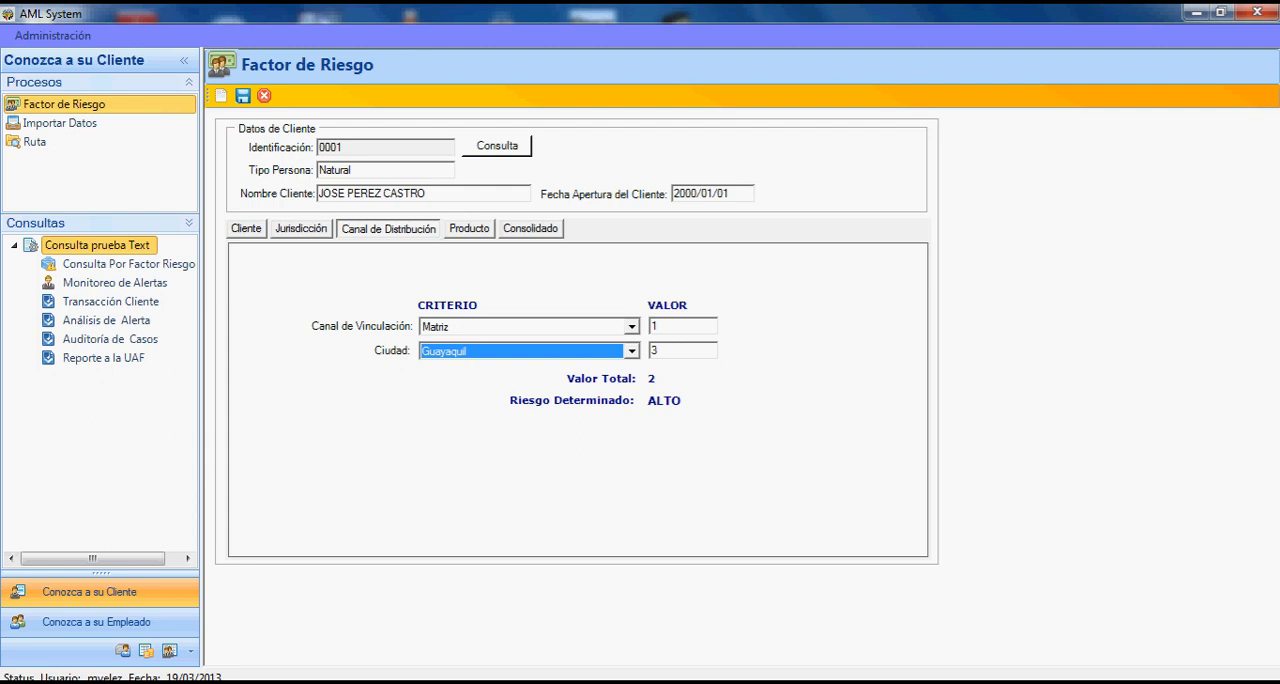
- Add Cuenta de Ahorro to the client's products to operate and view the consolidated risk evaluation
left_click(469, 229)
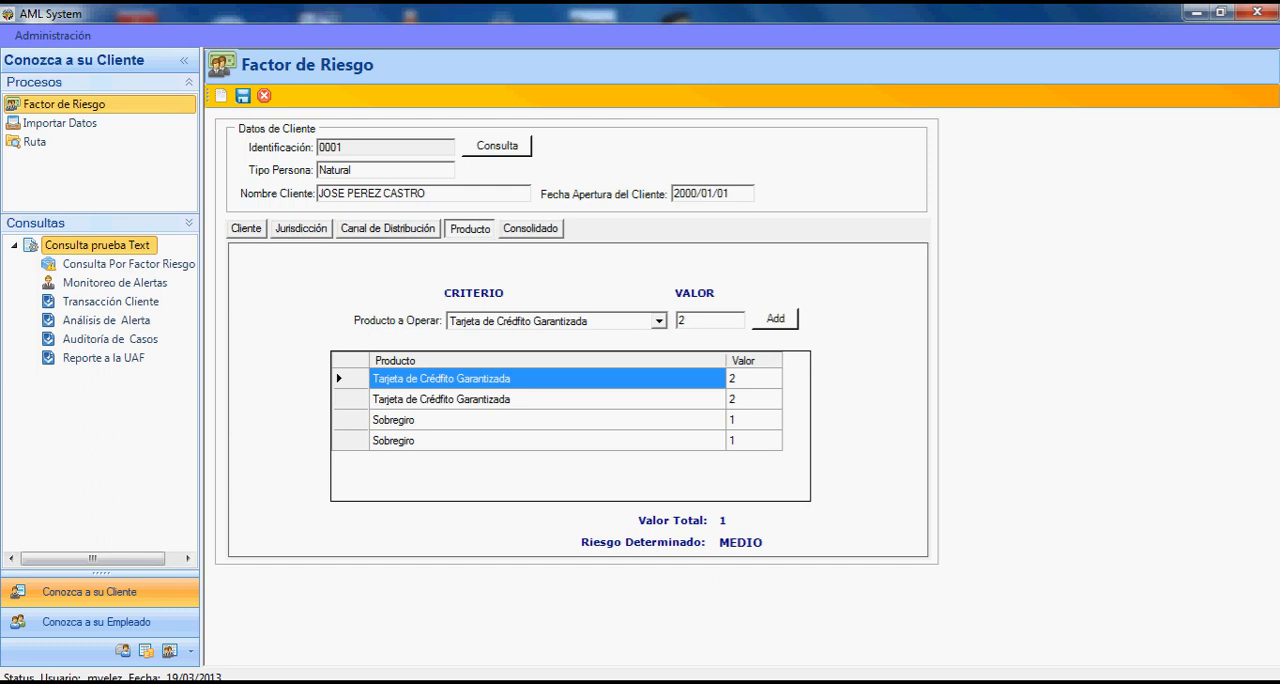
left_click(659, 321)
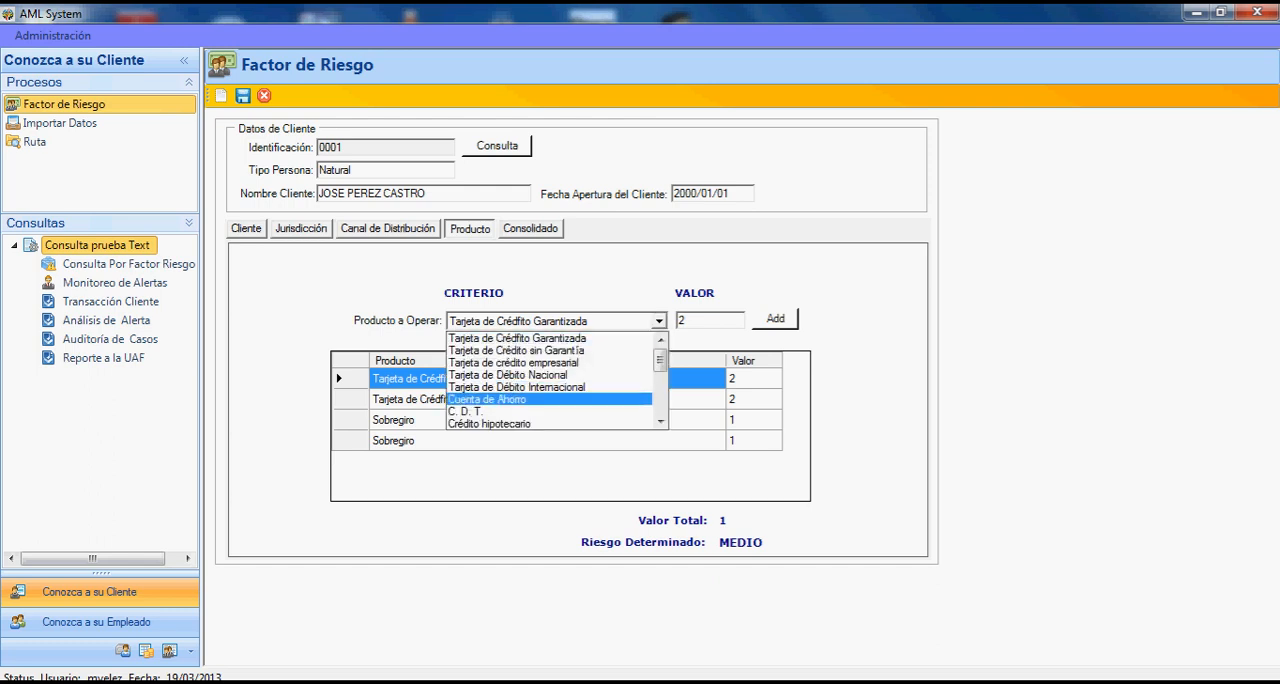
left_click(550, 399)
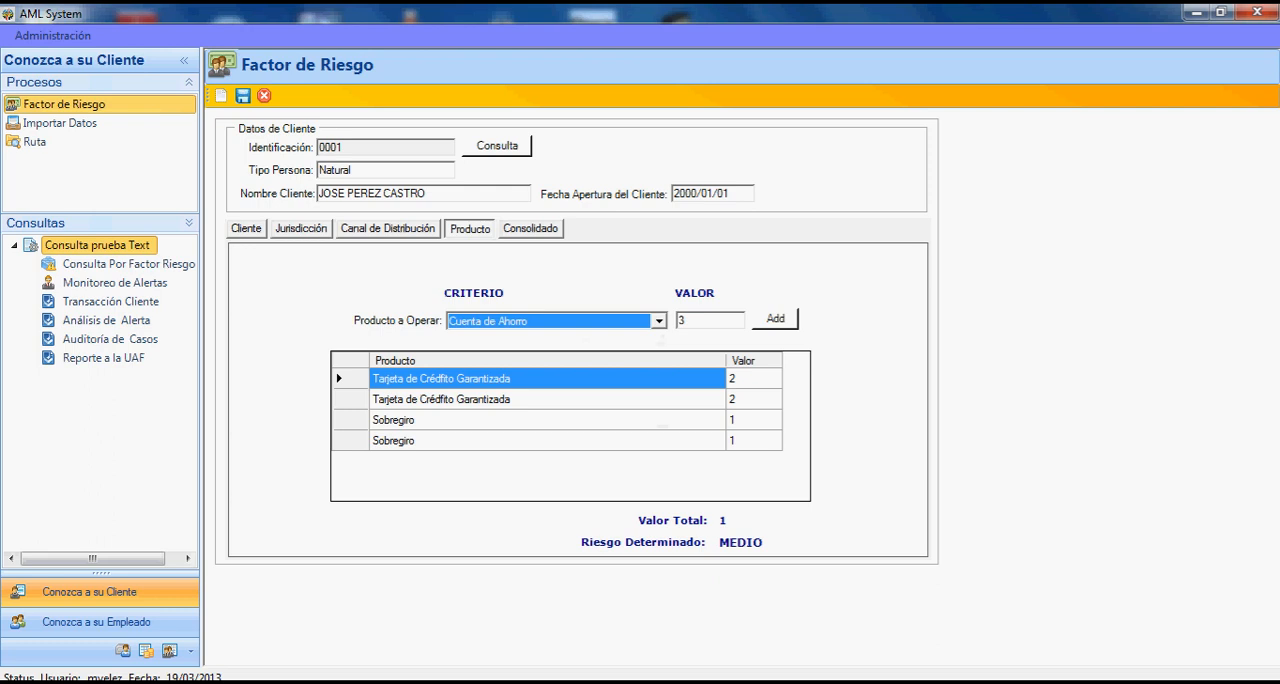
left_click(775, 319)
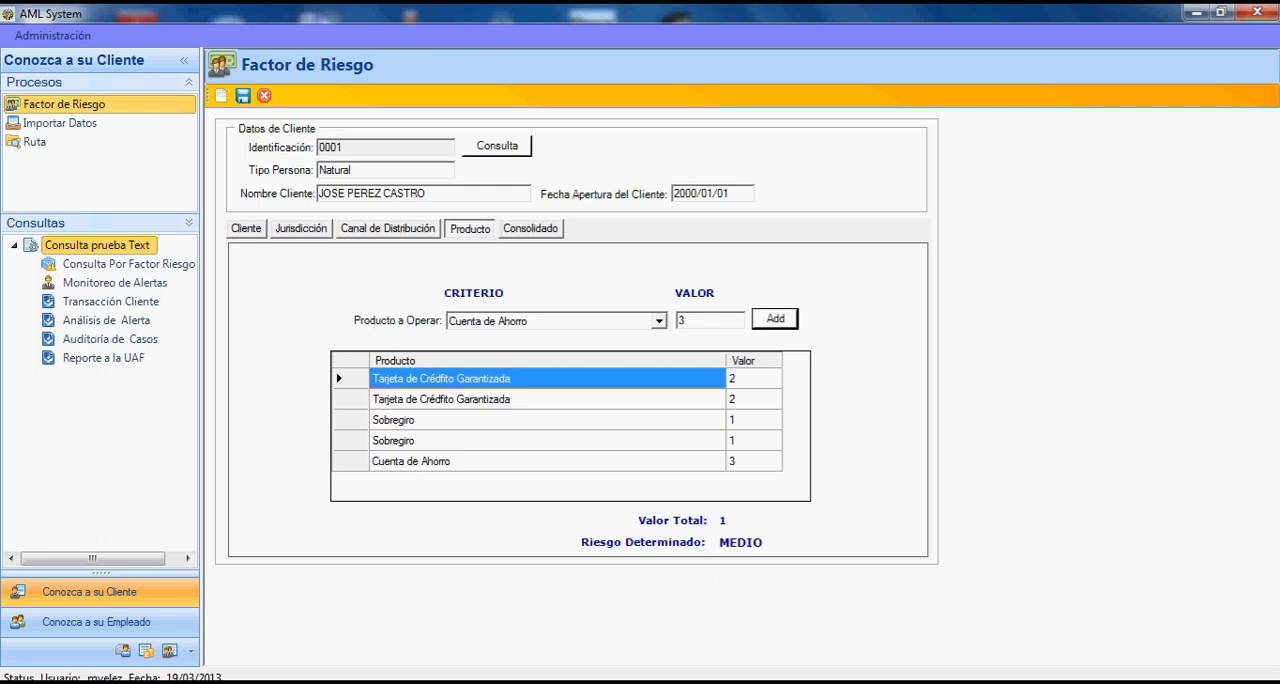
left_click(531, 229)
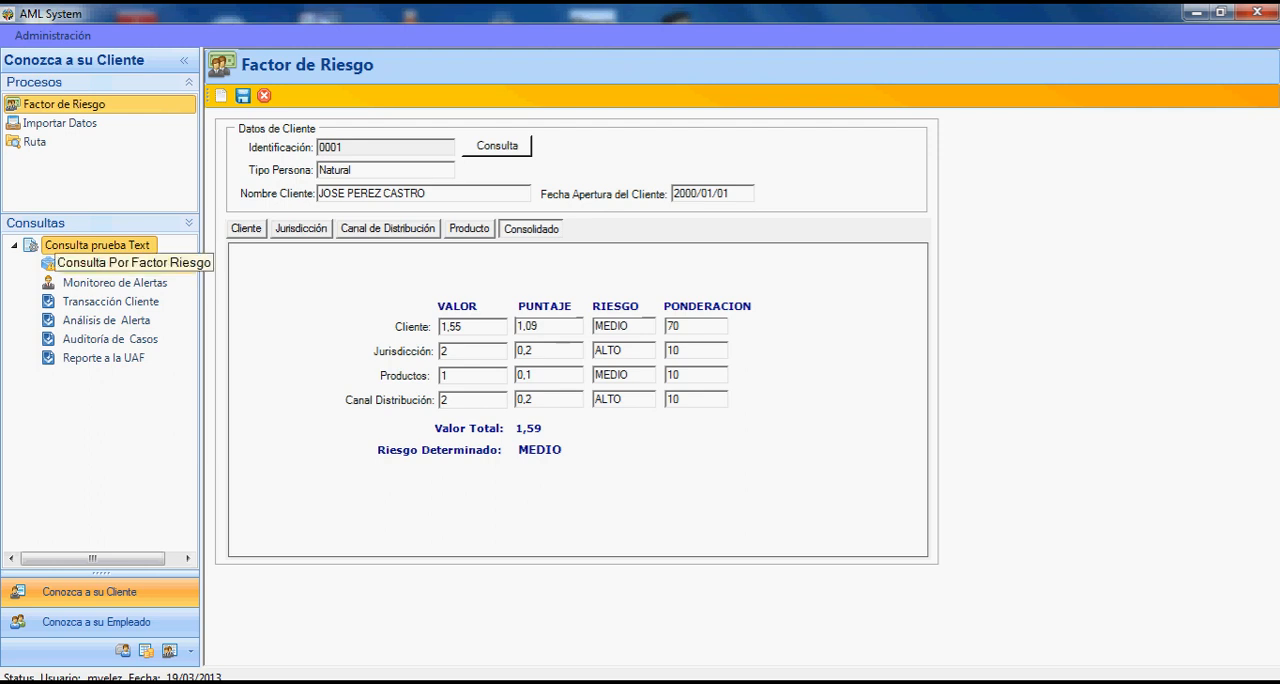
- Query clients by risk factor for the Medio and Alto levels, and view the pie chart of clients per risk category
left_click(128, 264)
left_click(344, 136)
left_click(640, 136)
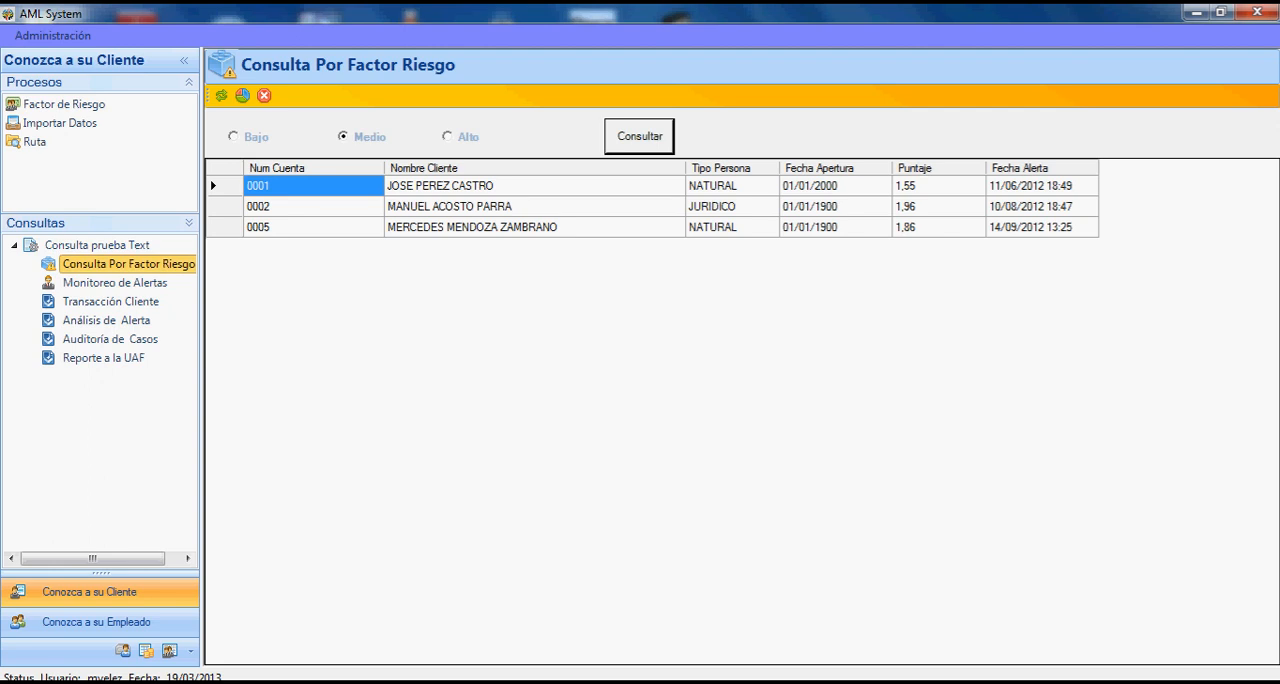
left_click(448, 136)
left_click(640, 136)
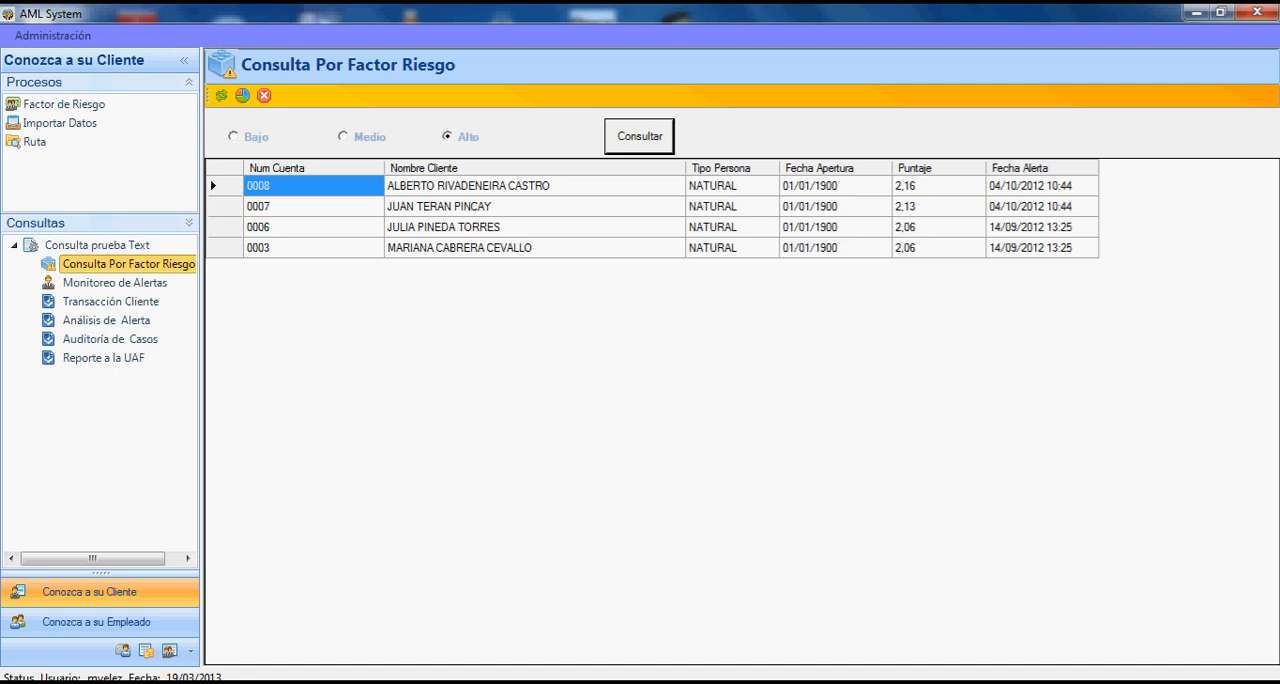
left_click(242, 95)
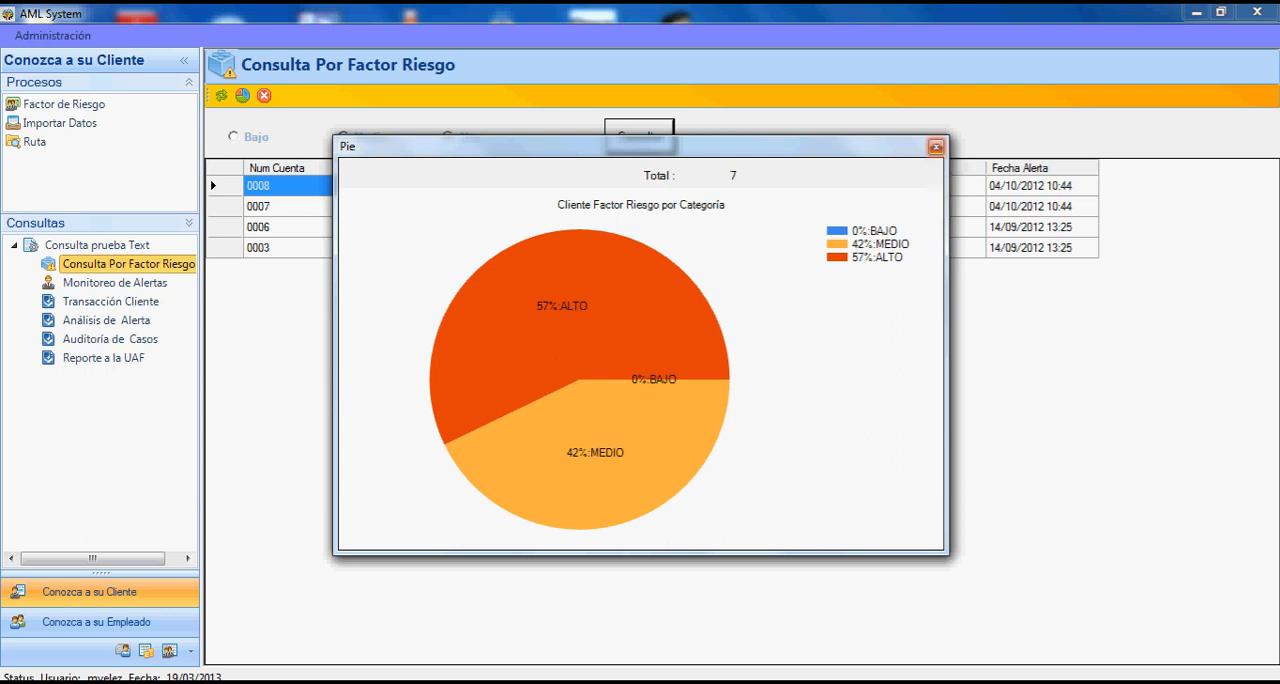
left_click(935, 146)
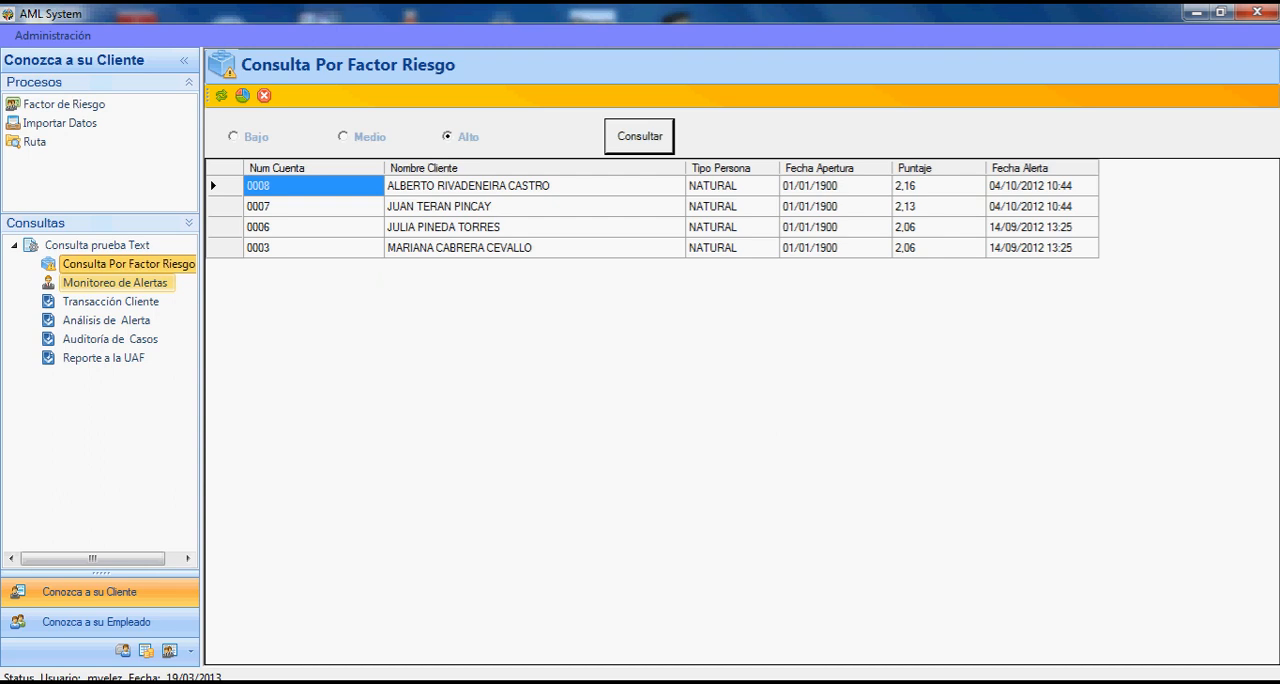
left_click(115, 282)
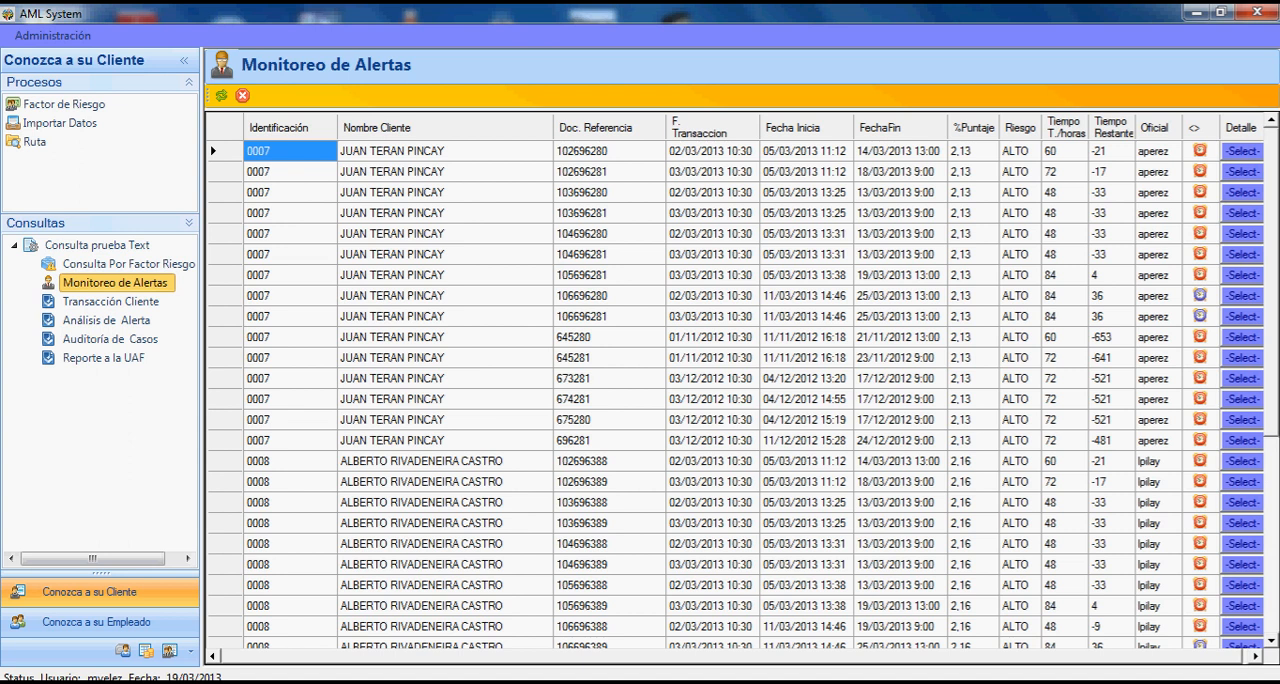
left_click(1242, 461)
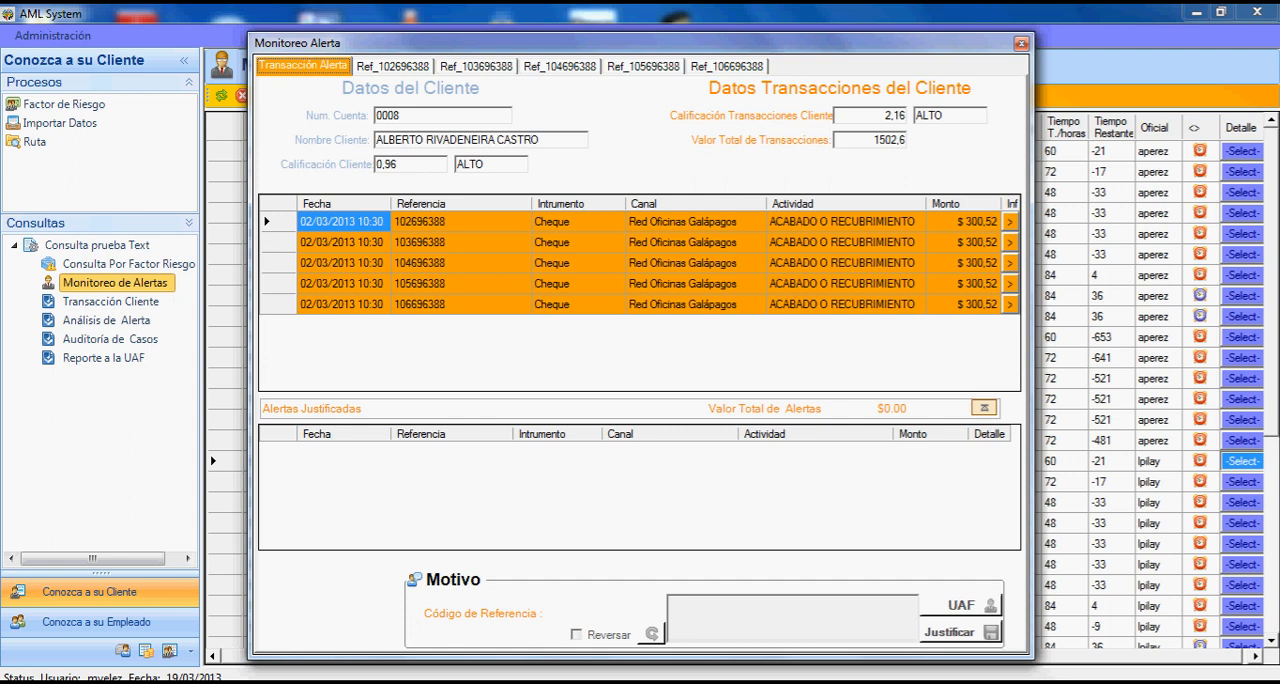
left_click(392, 66)
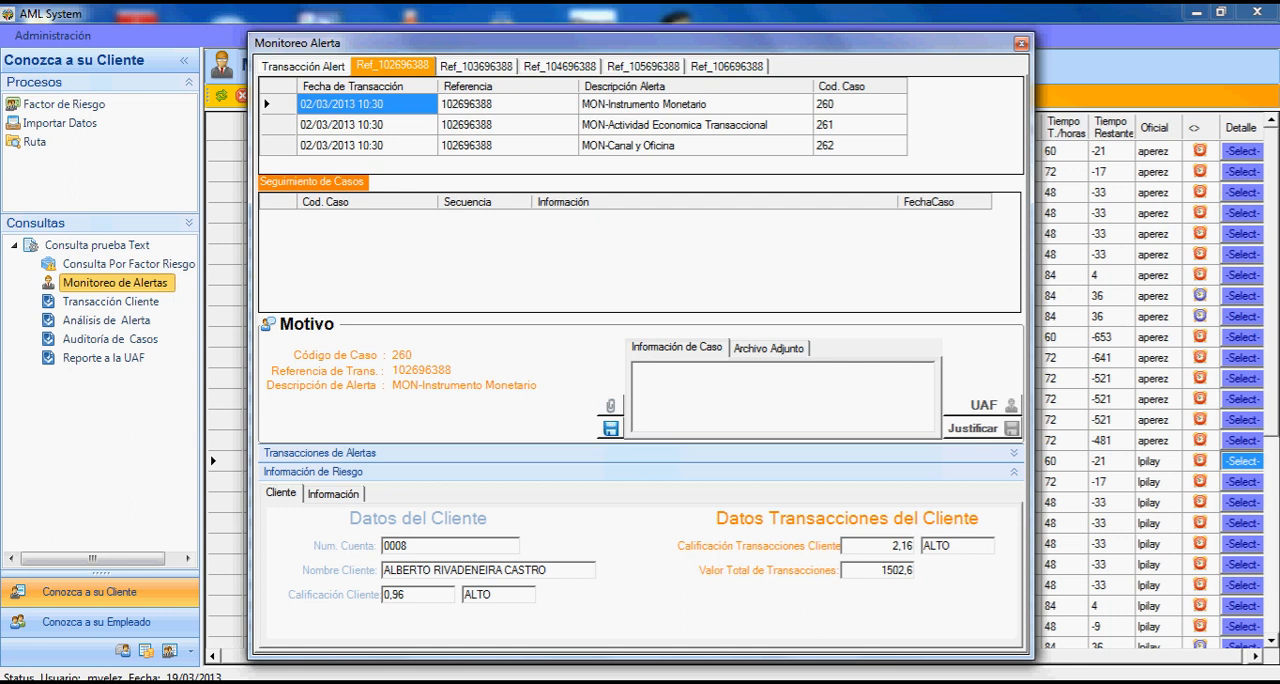
left_click(508, 146)
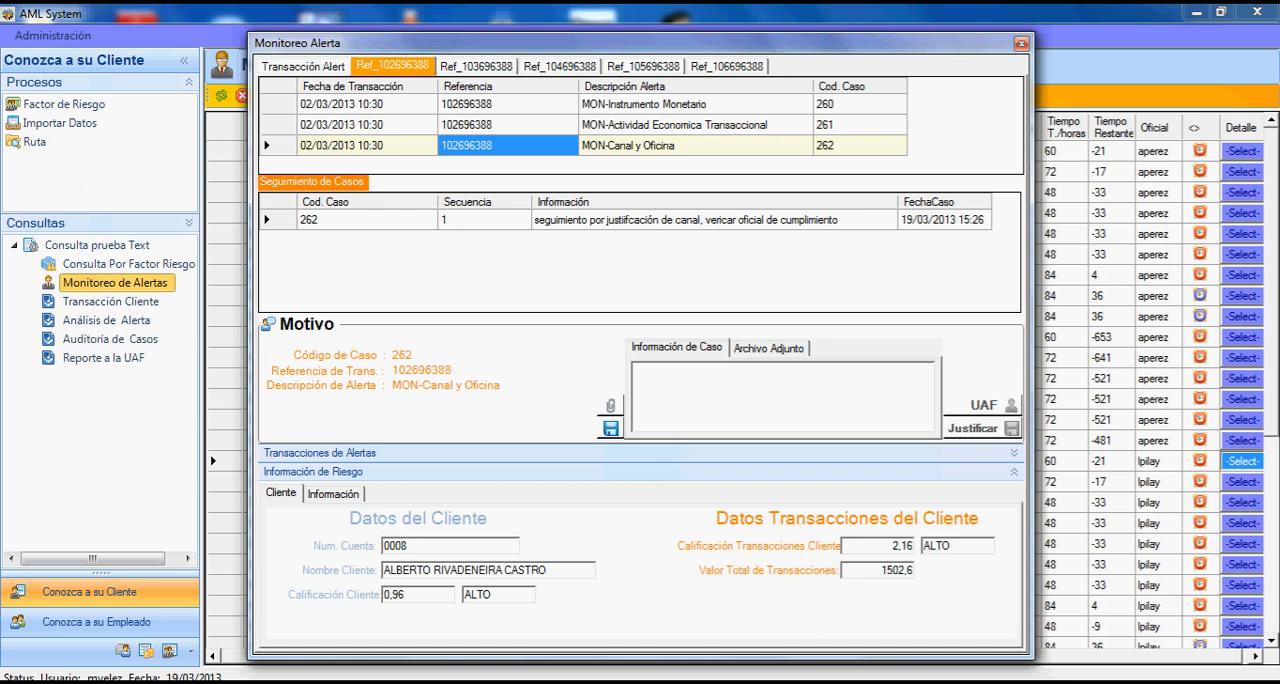
left_click(714, 220)
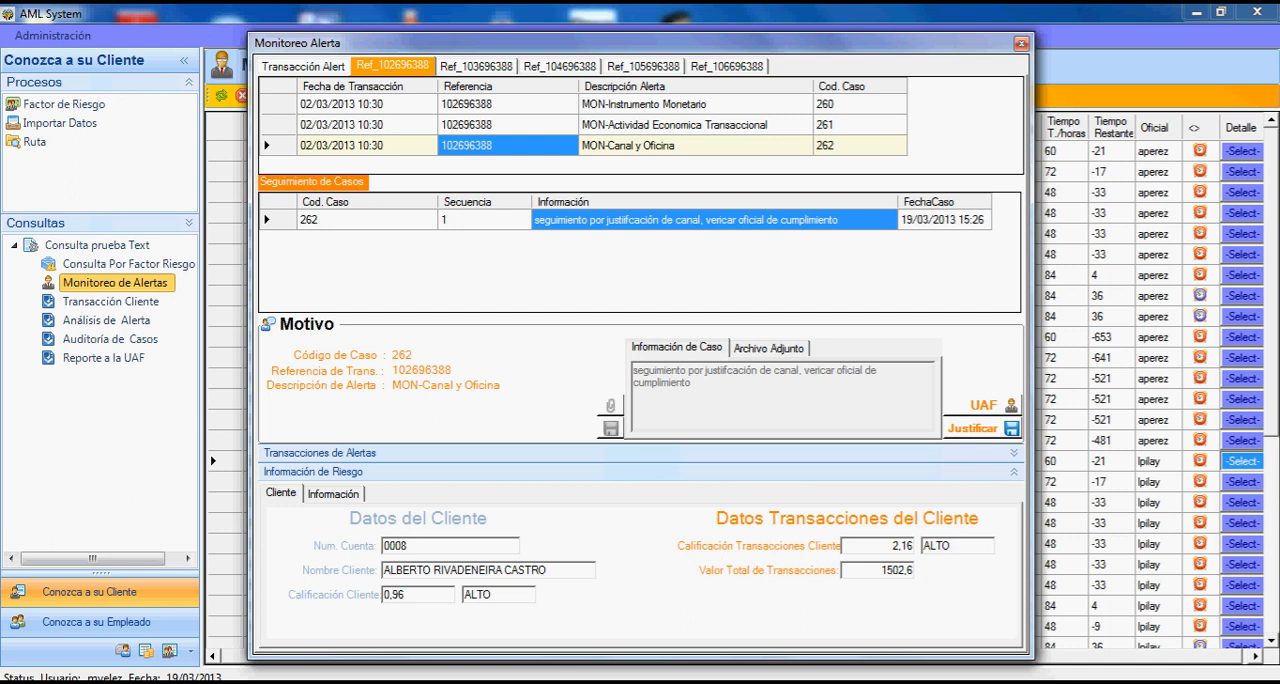
left_click(769, 348)
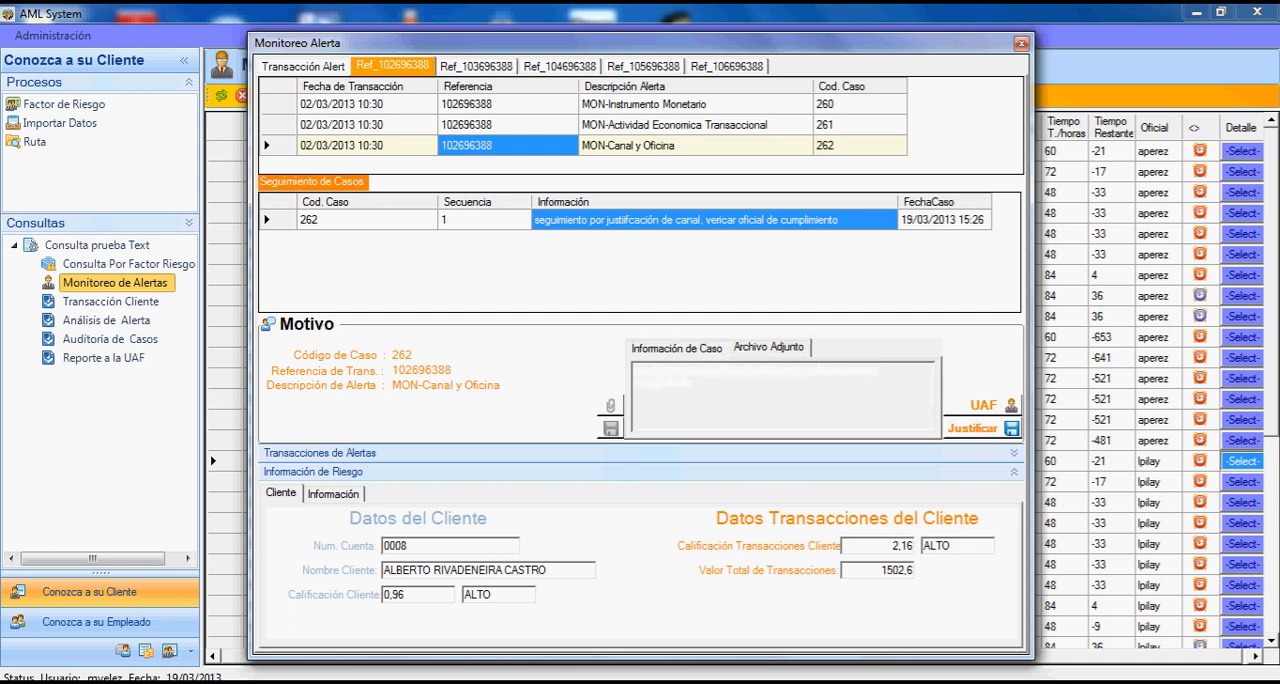
left_click(677, 348)
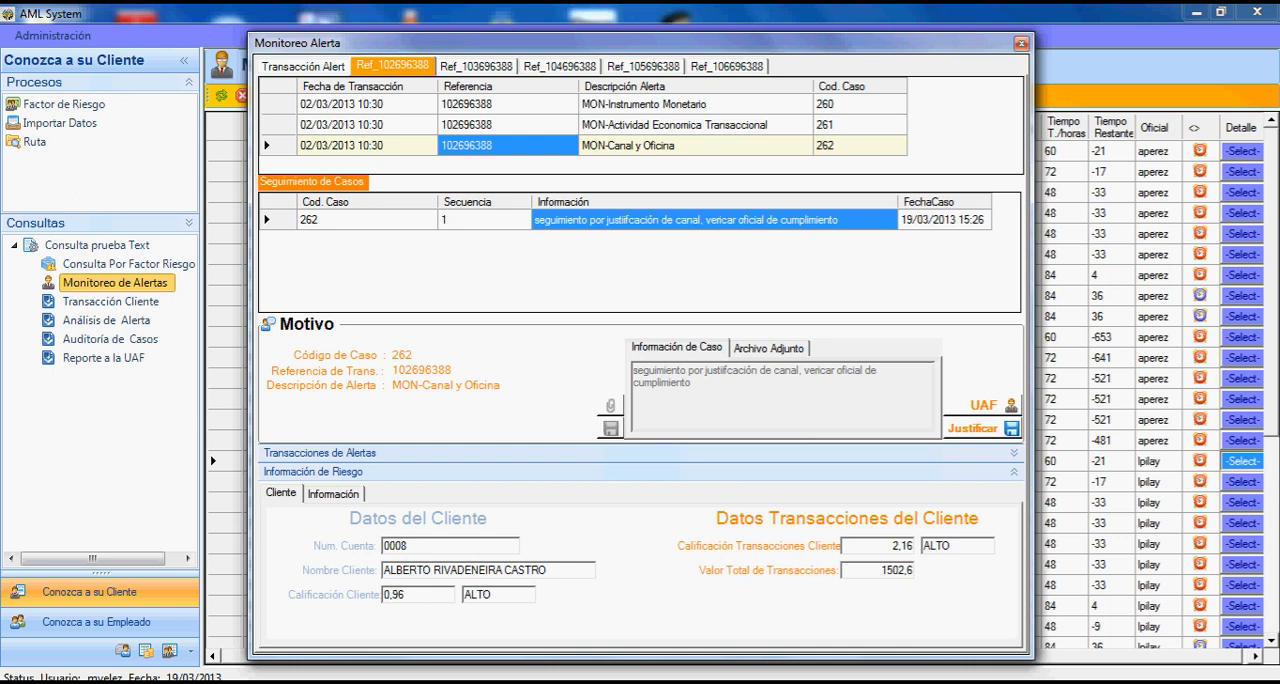
- Justify the alert of the reviewed transaction reference, confirm it, and close the alert details
left_click(975, 428)
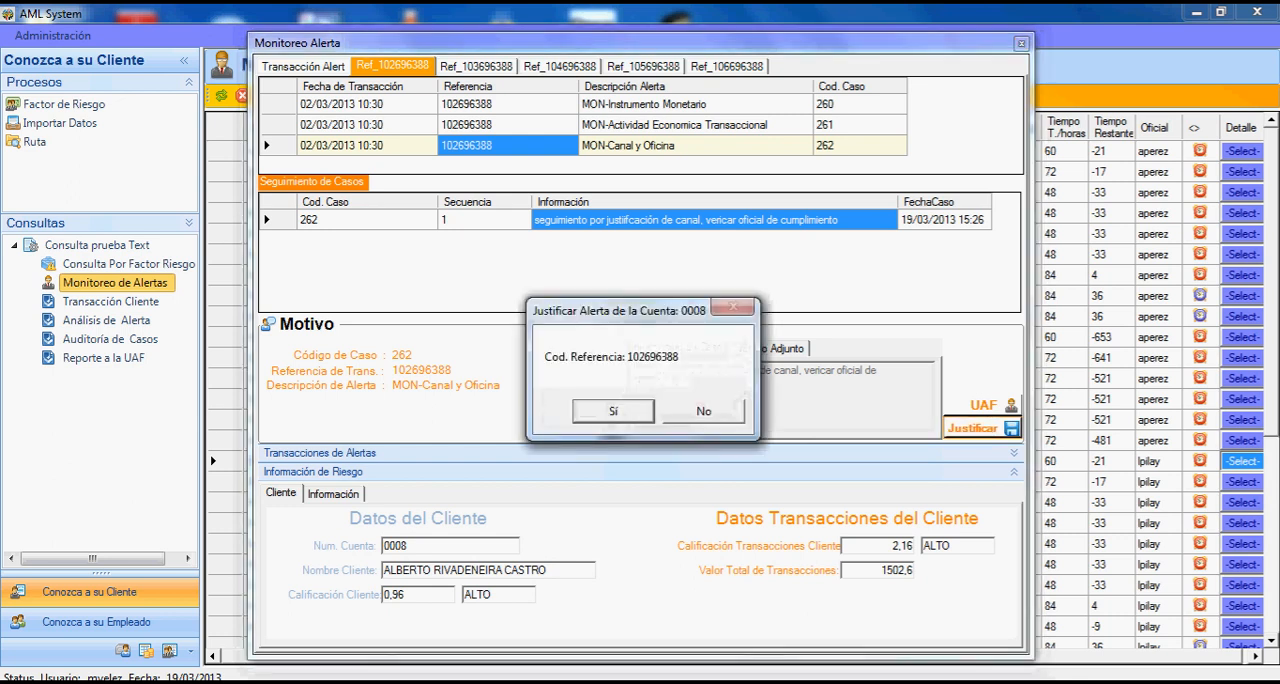
left_click(613, 411)
key("Return")
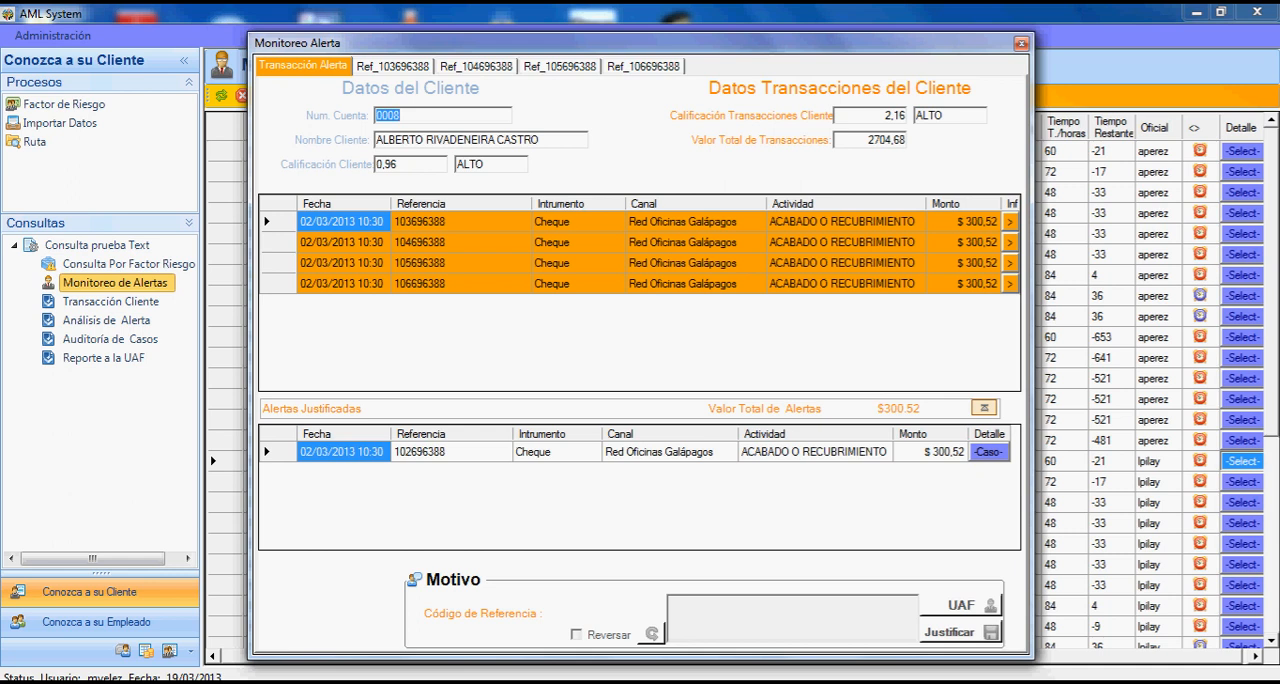
left_click(1021, 43)
- In Transacción Cliente, query the client transactions for the period from 1 January 2013 to 19 March 2013
left_click(110, 301)
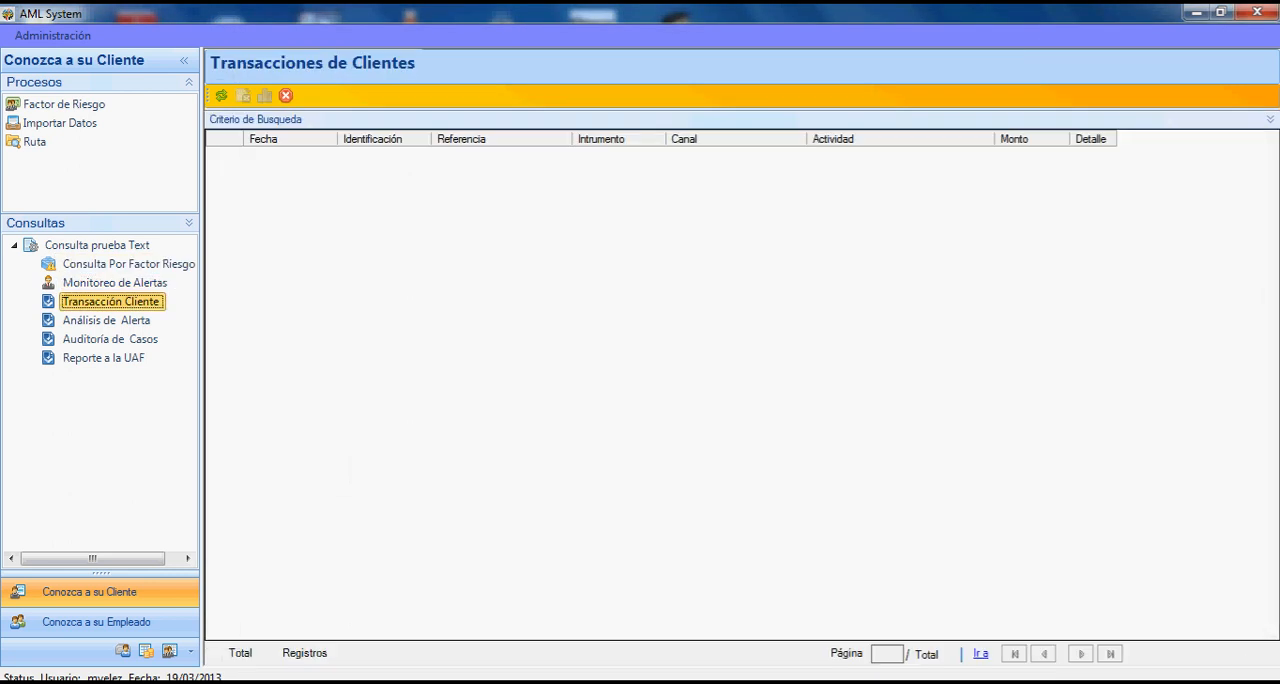
left_click(1270, 119)
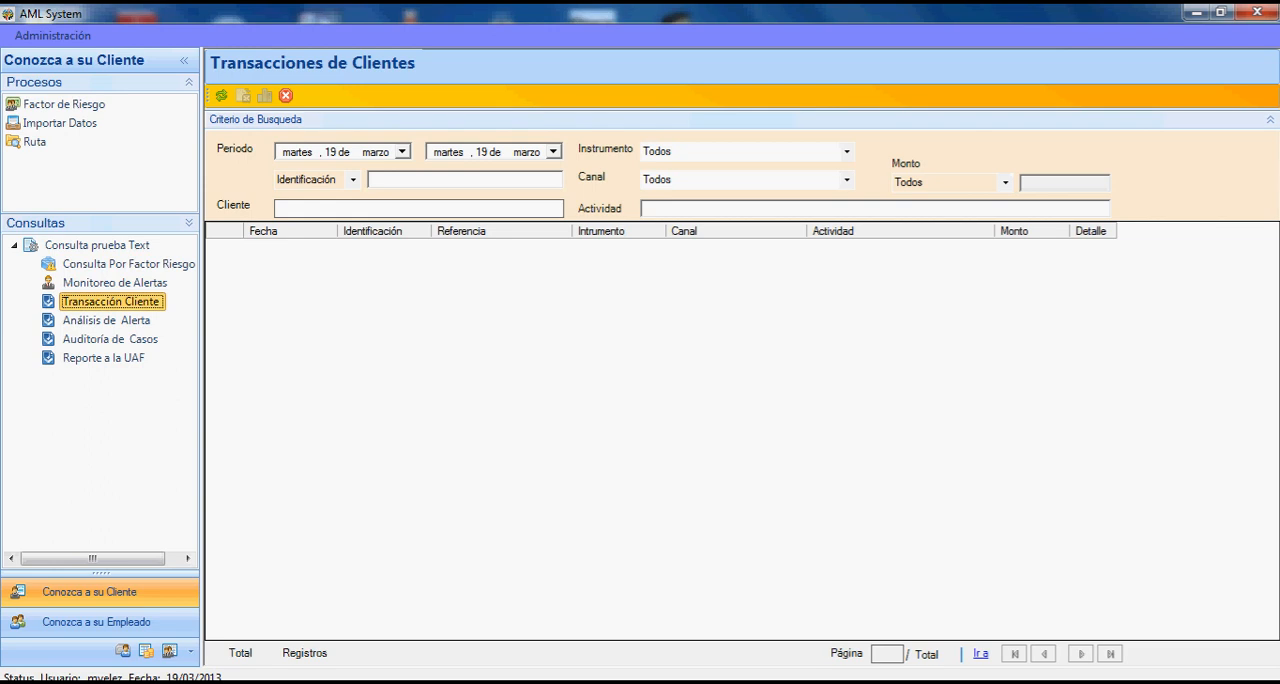
left_click(402, 152)
left_click(292, 174)
left_click(292, 174)
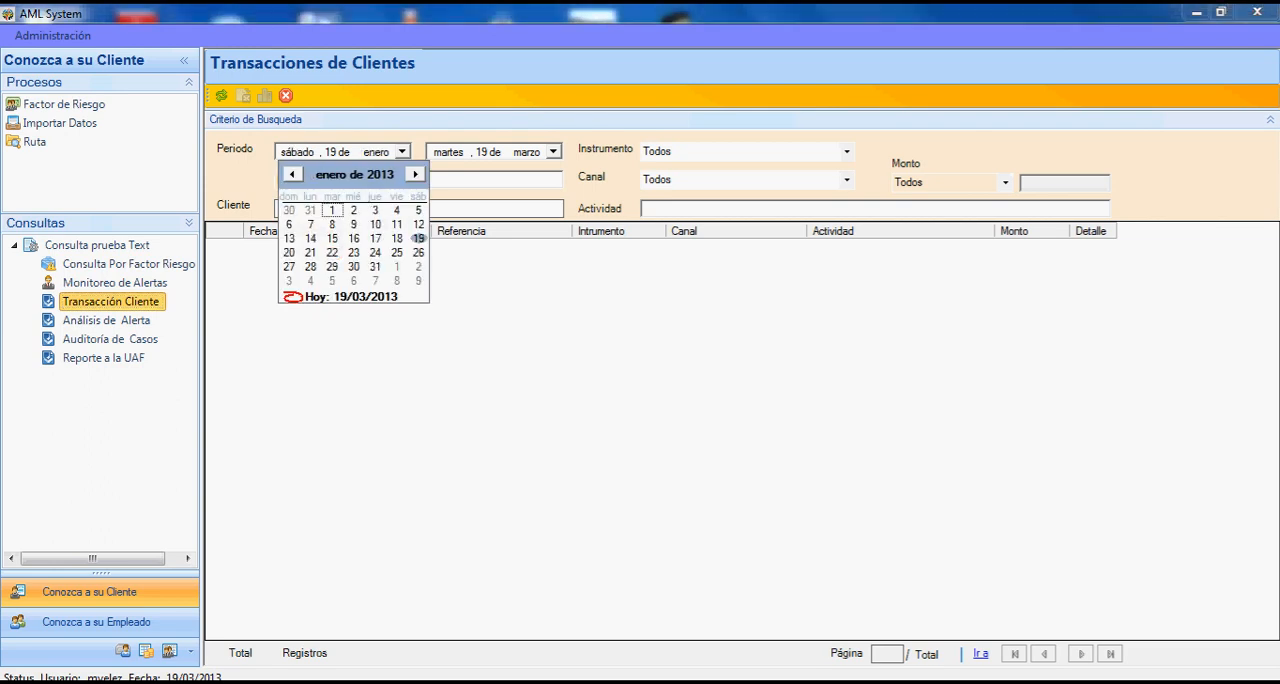
left_click(332, 210)
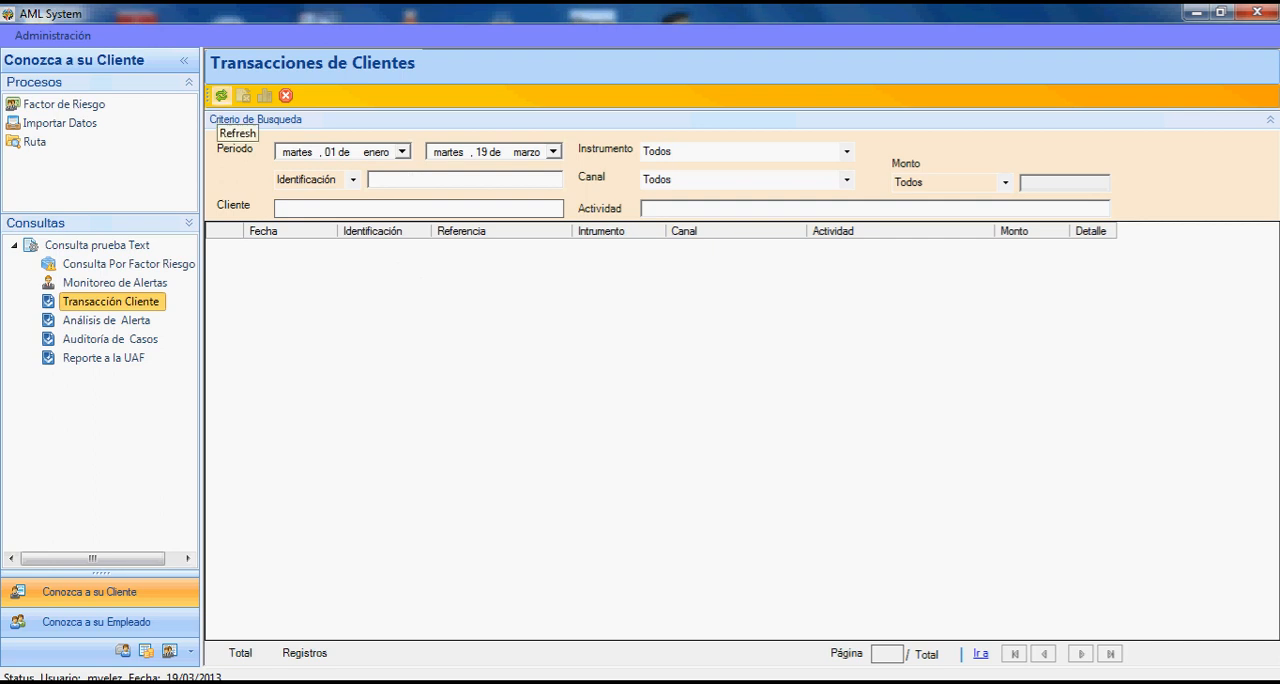
left_click(221, 96)
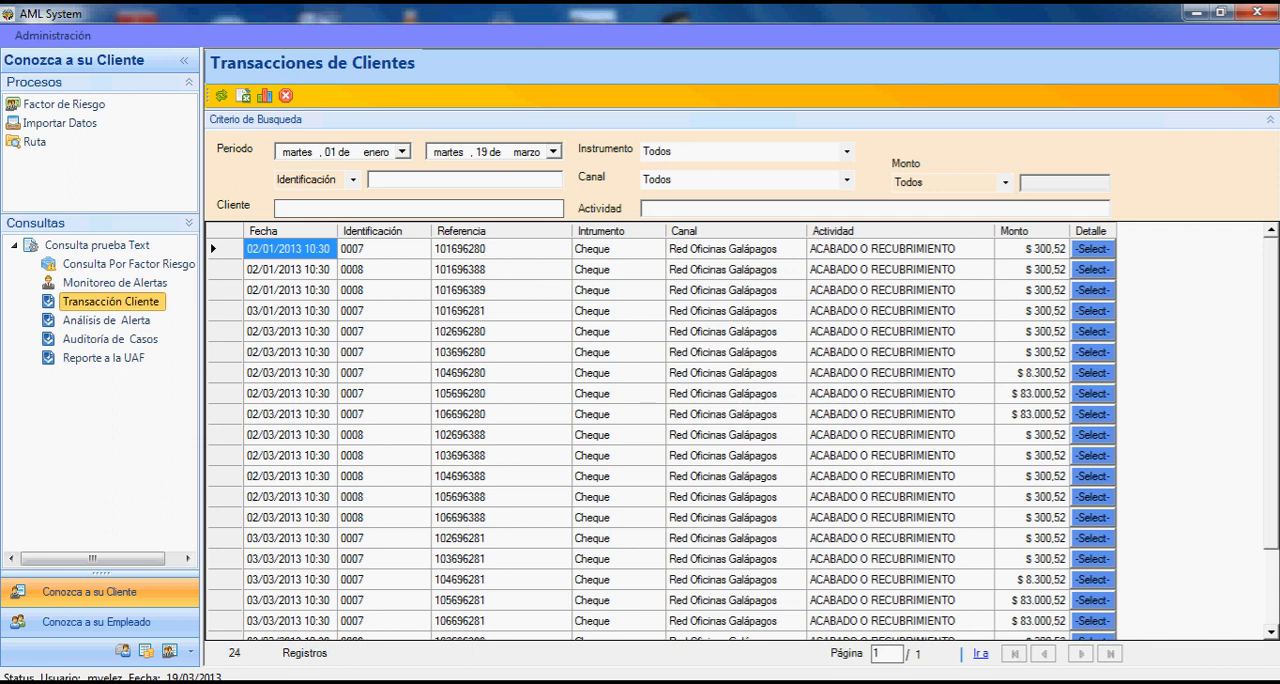
- Check the Canal and Instrumento filters, leave them at Todos, and query the transactions with Monto >= 10000
left_click(847, 180)
left_click(847, 180)
left_click(847, 152)
left_click(847, 152)
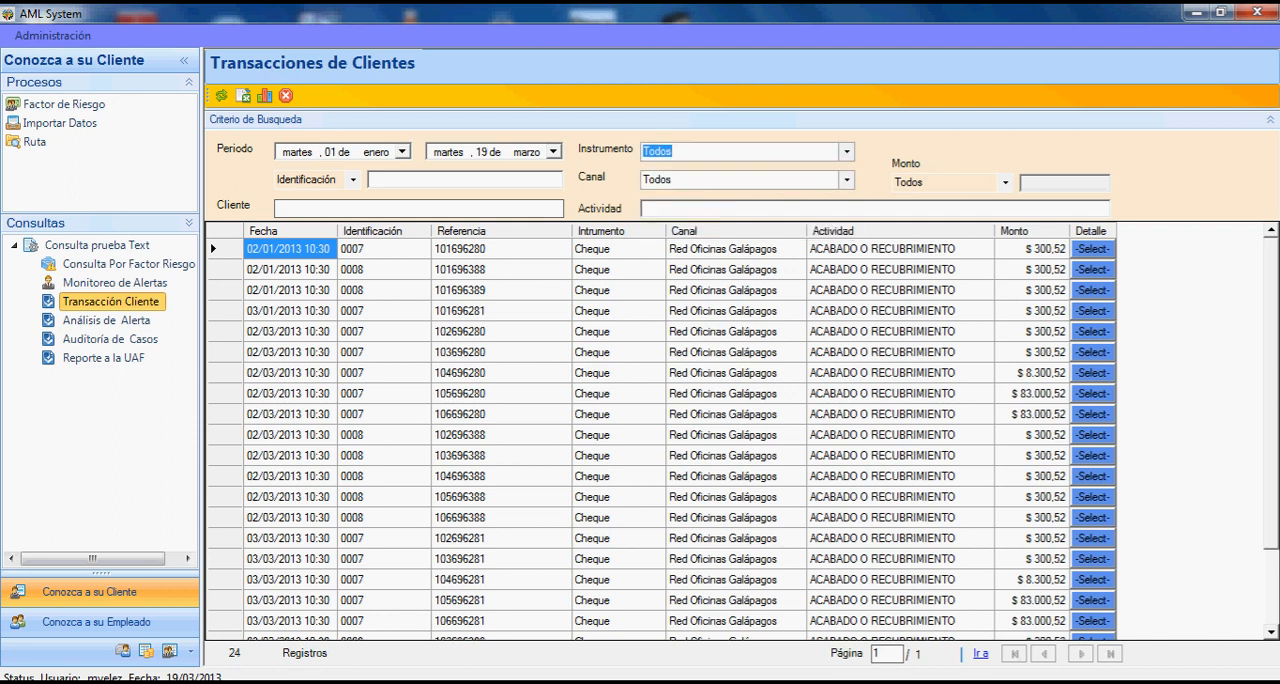
left_click(1005, 182)
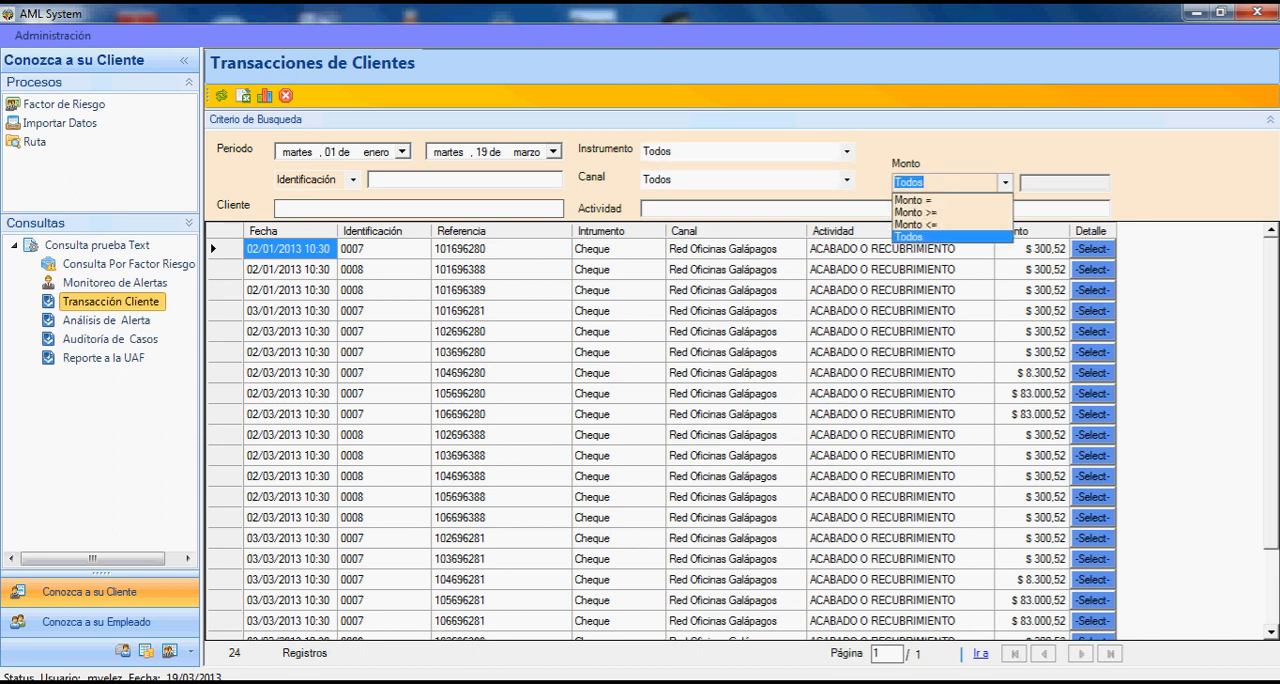
key("Return")
left_click(1064, 183)
type("10000")
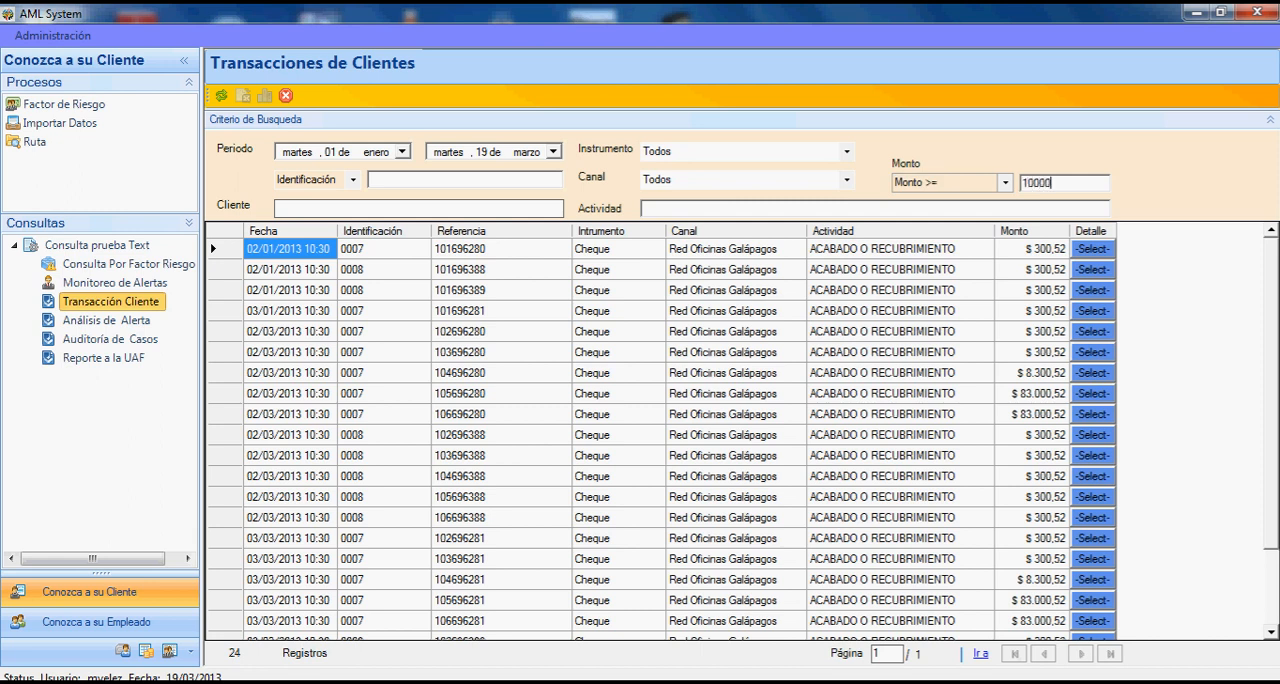
left_click(221, 95)
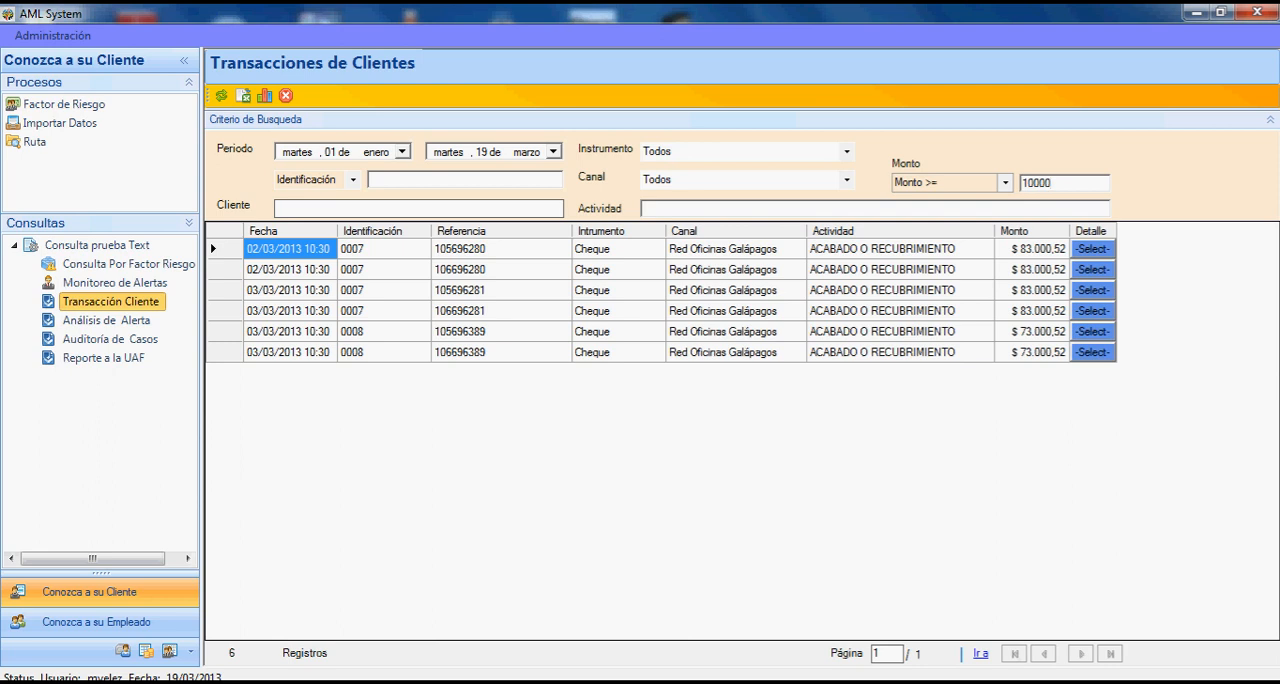
- Narrow the transaction query to a single client by entering the client's identification number
left_click(400, 180)
type("0007")
left_click(221, 95)
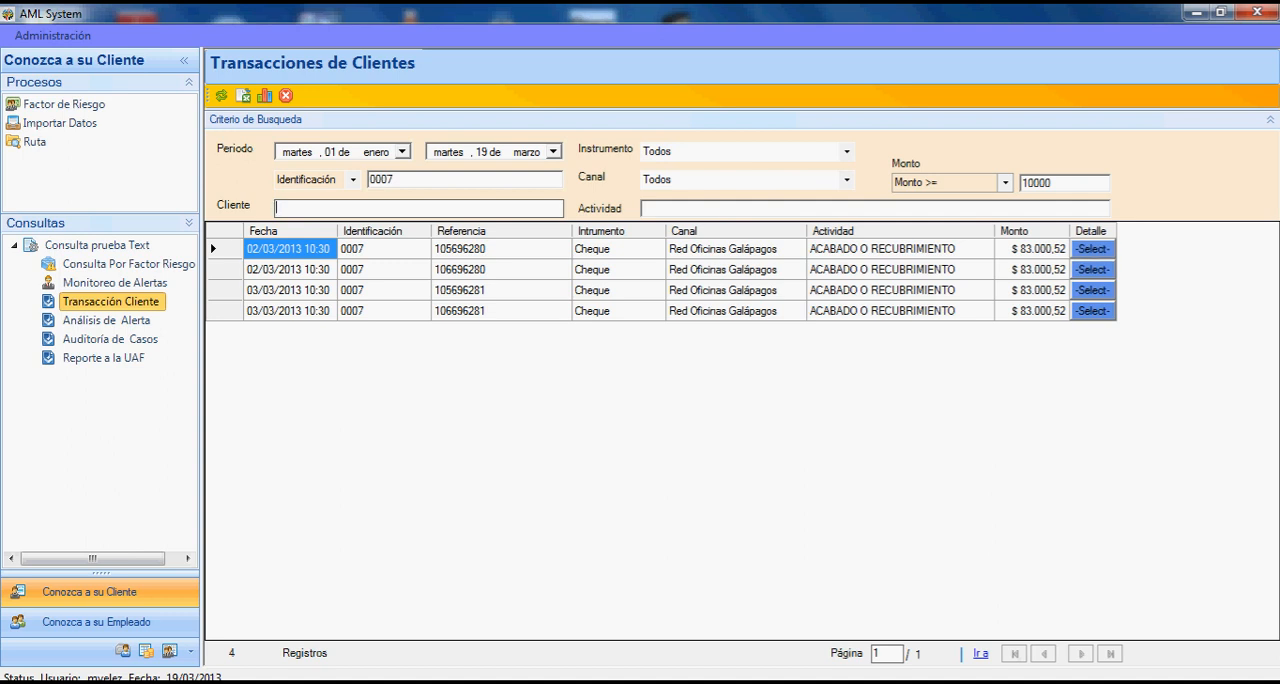
- Query the transactions by Actividad "acabado", with the Identificación filter cleared and Monto set to Todos
left_click(644, 209)
type("acabado")
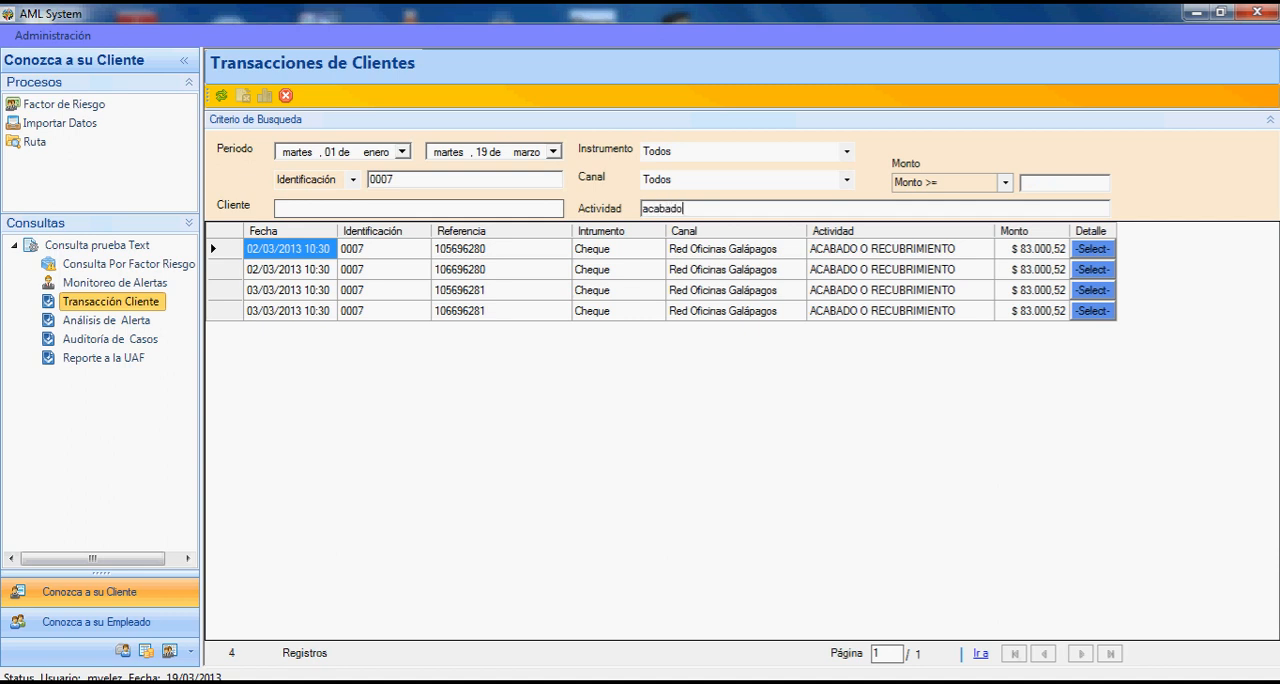
double_click(391, 180)
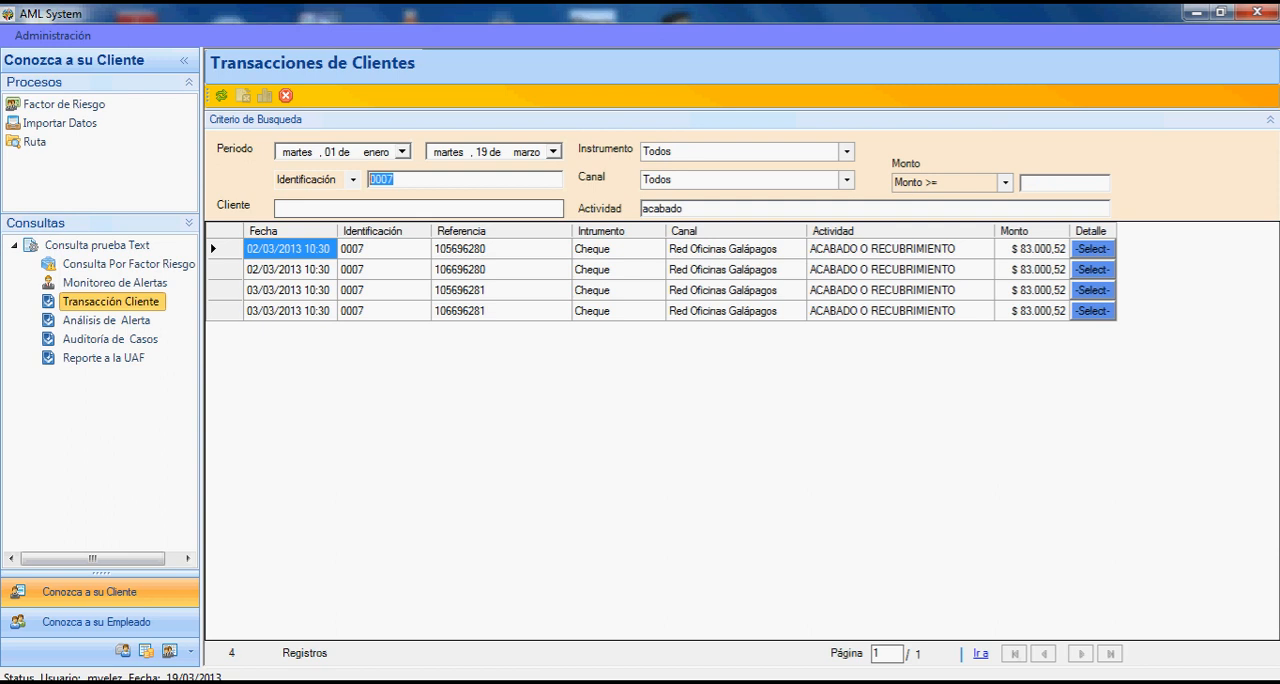
key("BackSpace")
left_click(221, 95)
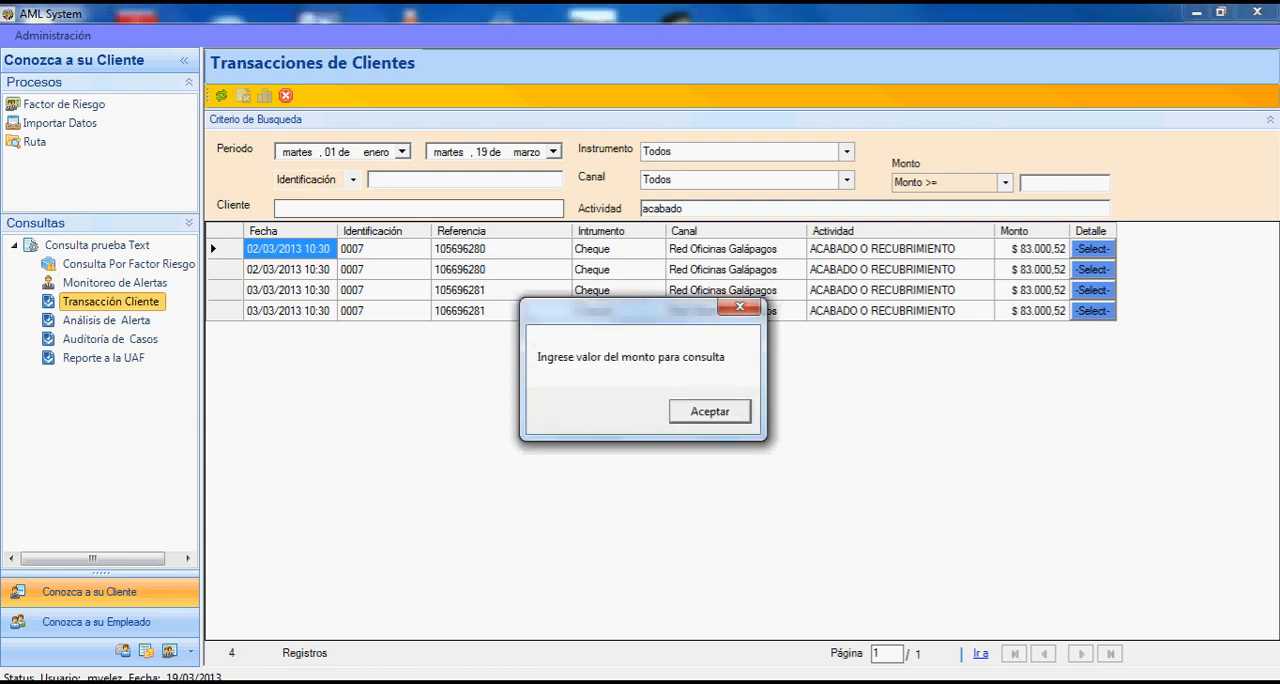
left_click(710, 411)
left_click(1005, 183)
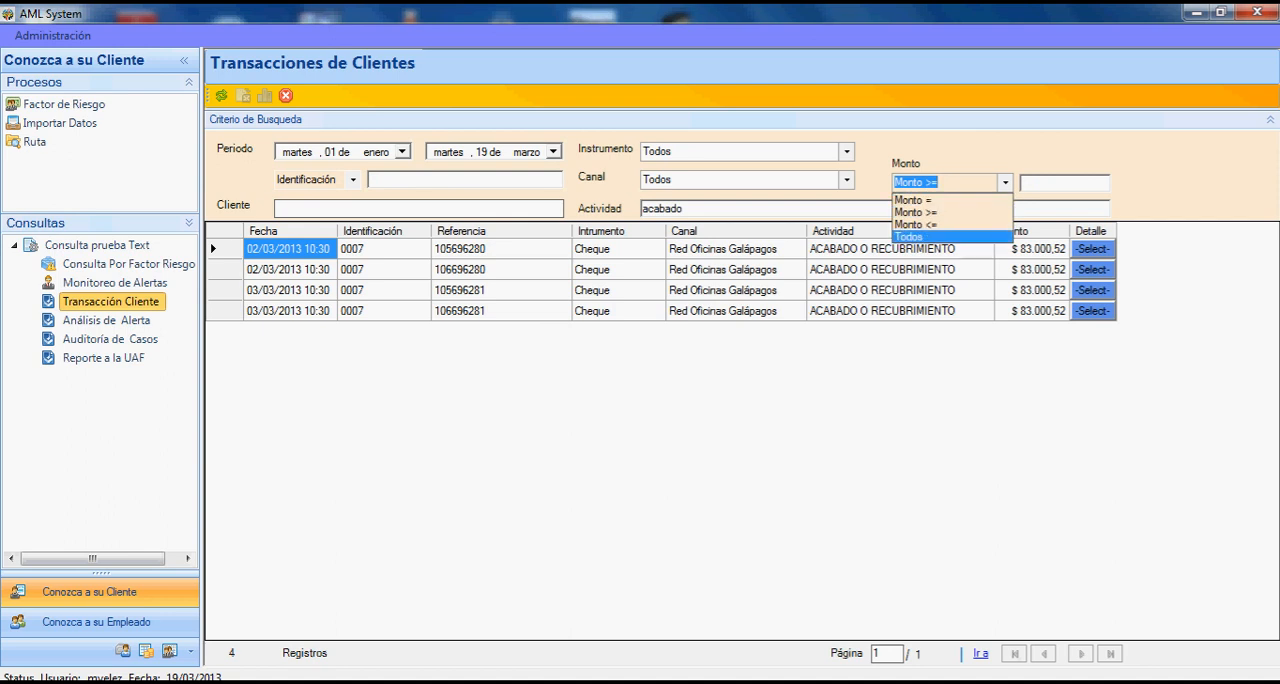
left_click(905, 236)
left_click(221, 96)
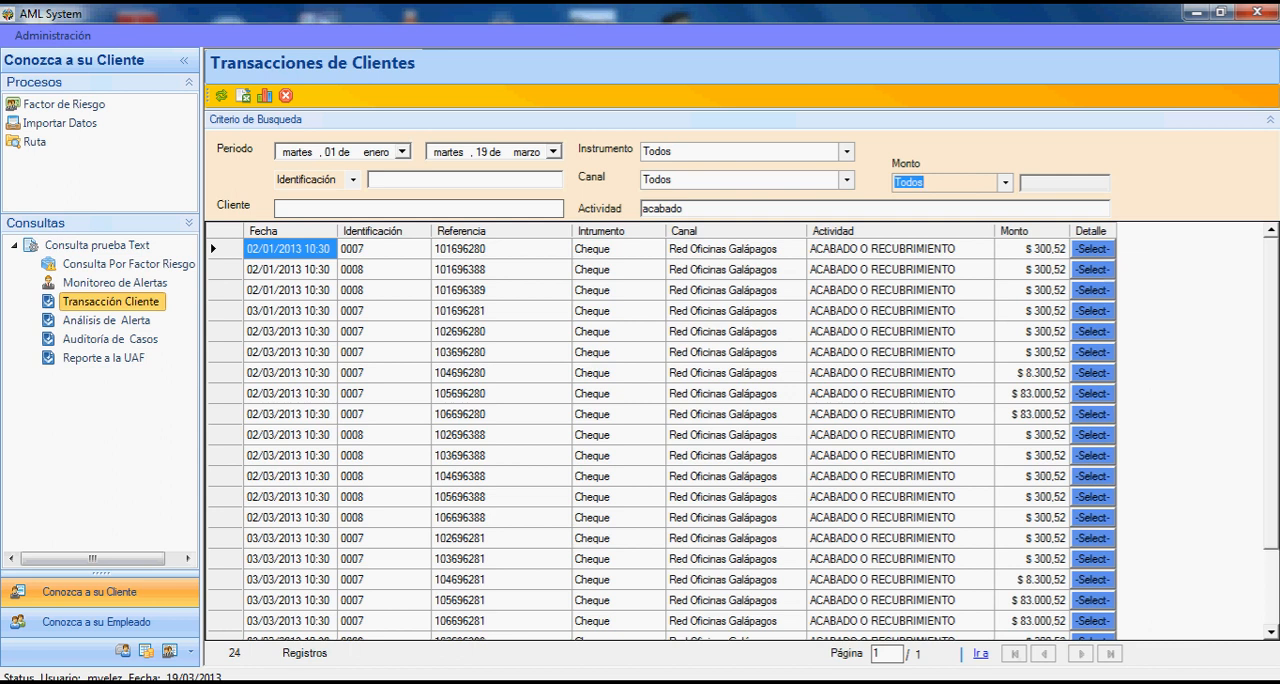
- In Análisis de Alerta, query the alerts for the period from 1 January 2013 to 19 March 2013
left_click(106, 320)
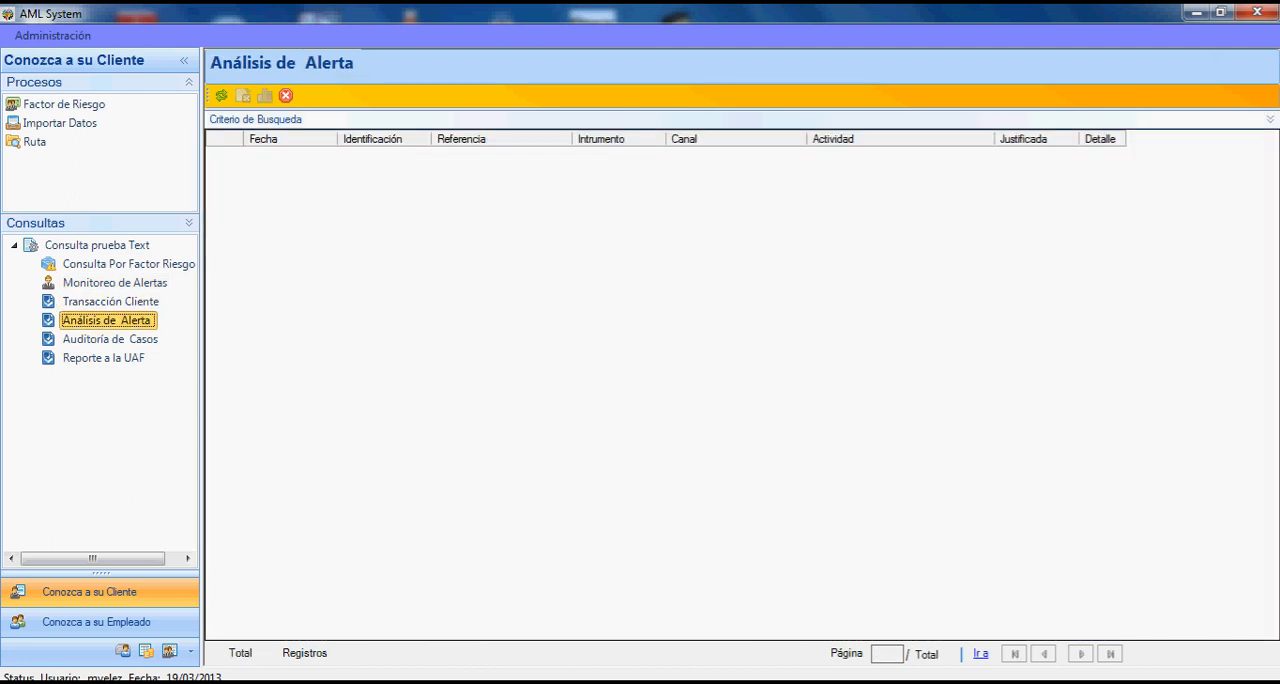
left_click(256, 119)
left_click(403, 152)
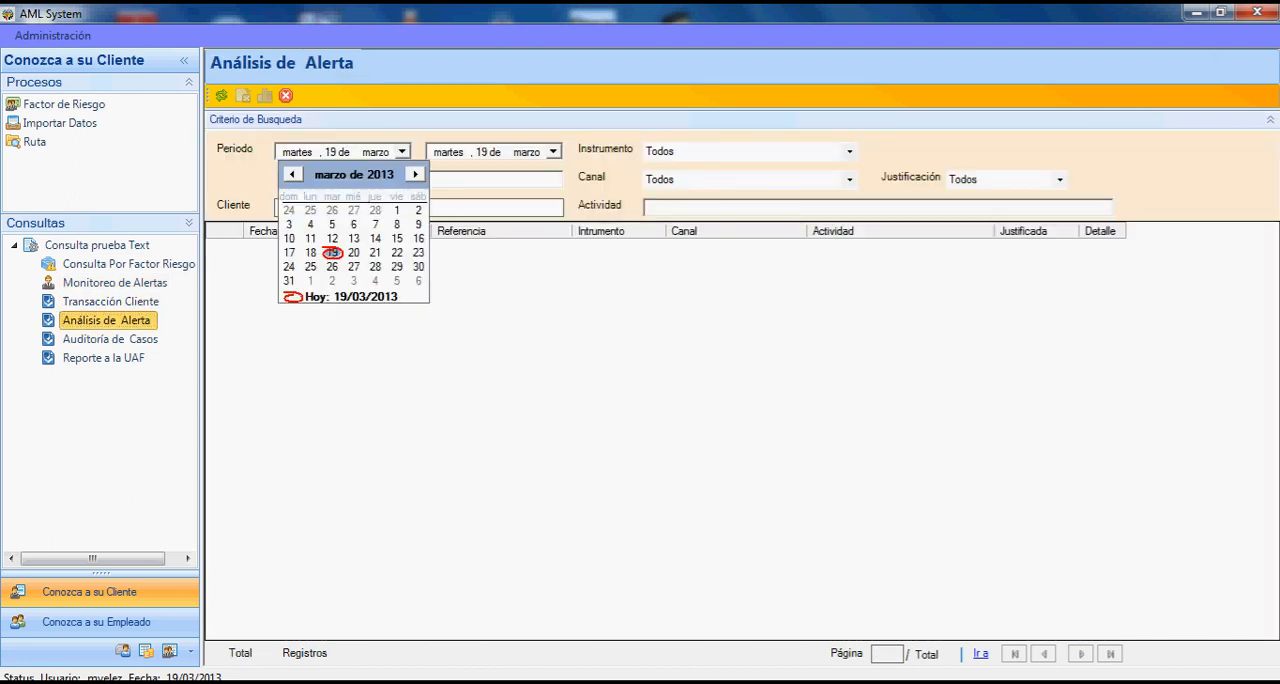
left_click(292, 174)
left_click(292, 174)
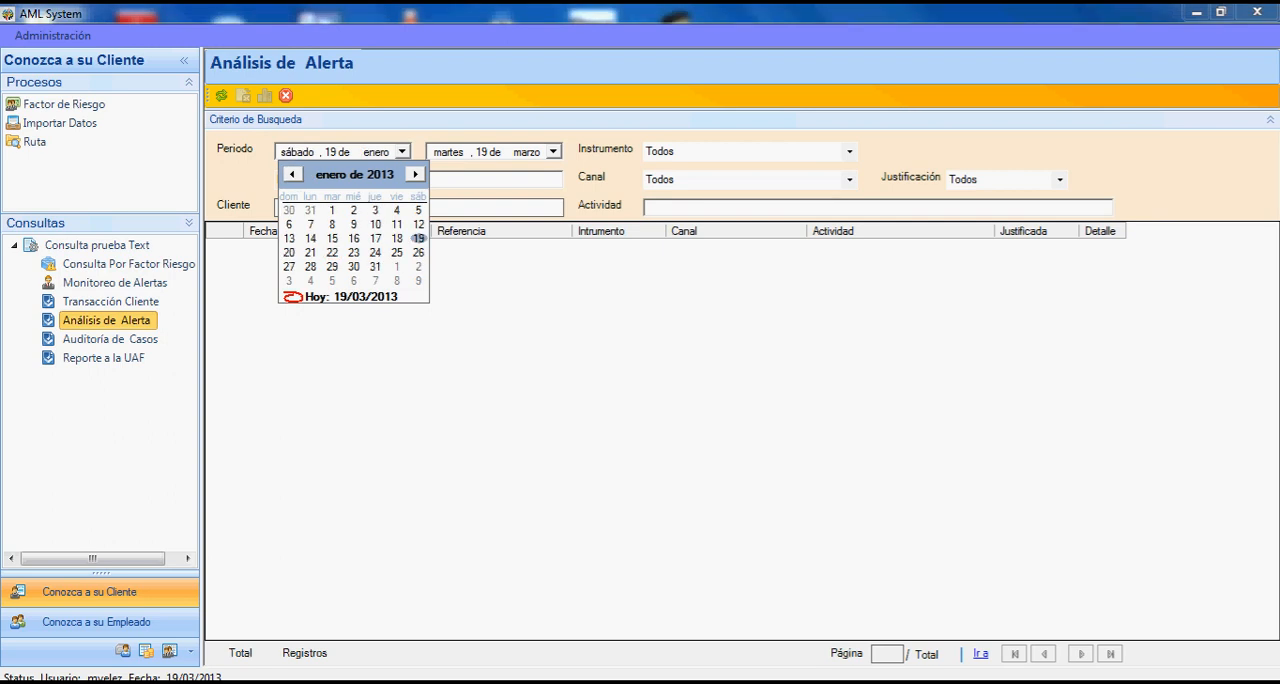
left_click(332, 211)
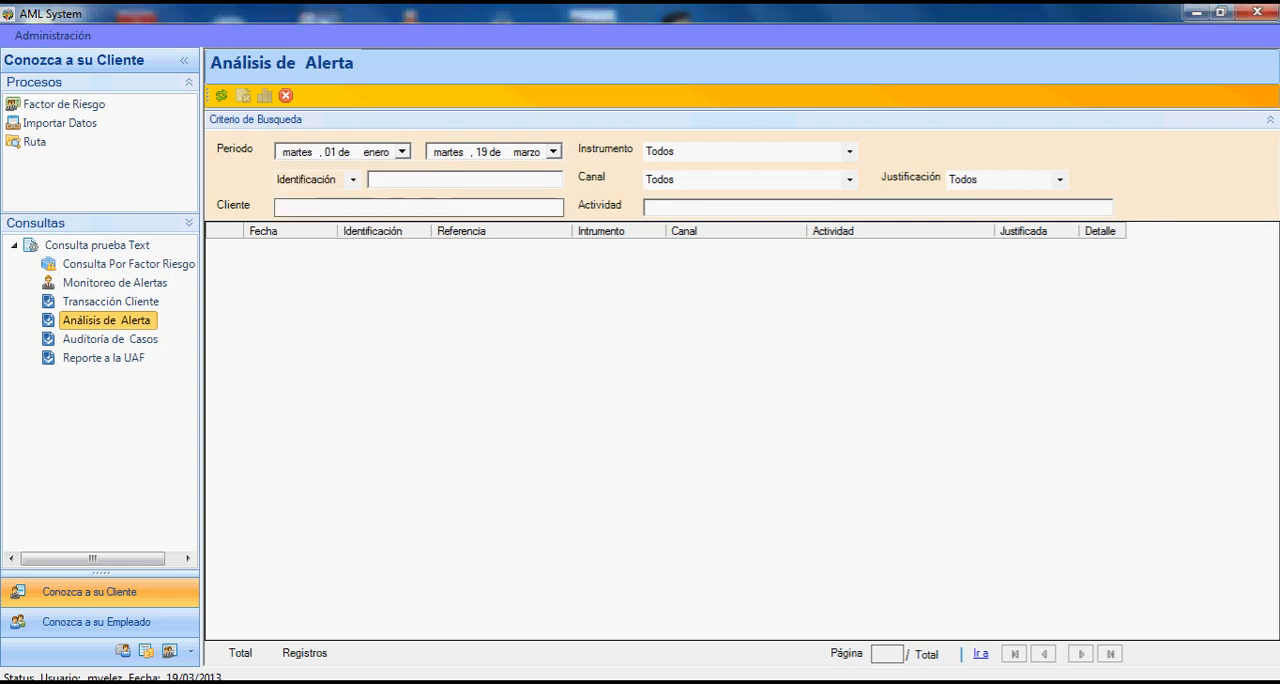
left_click(222, 96)
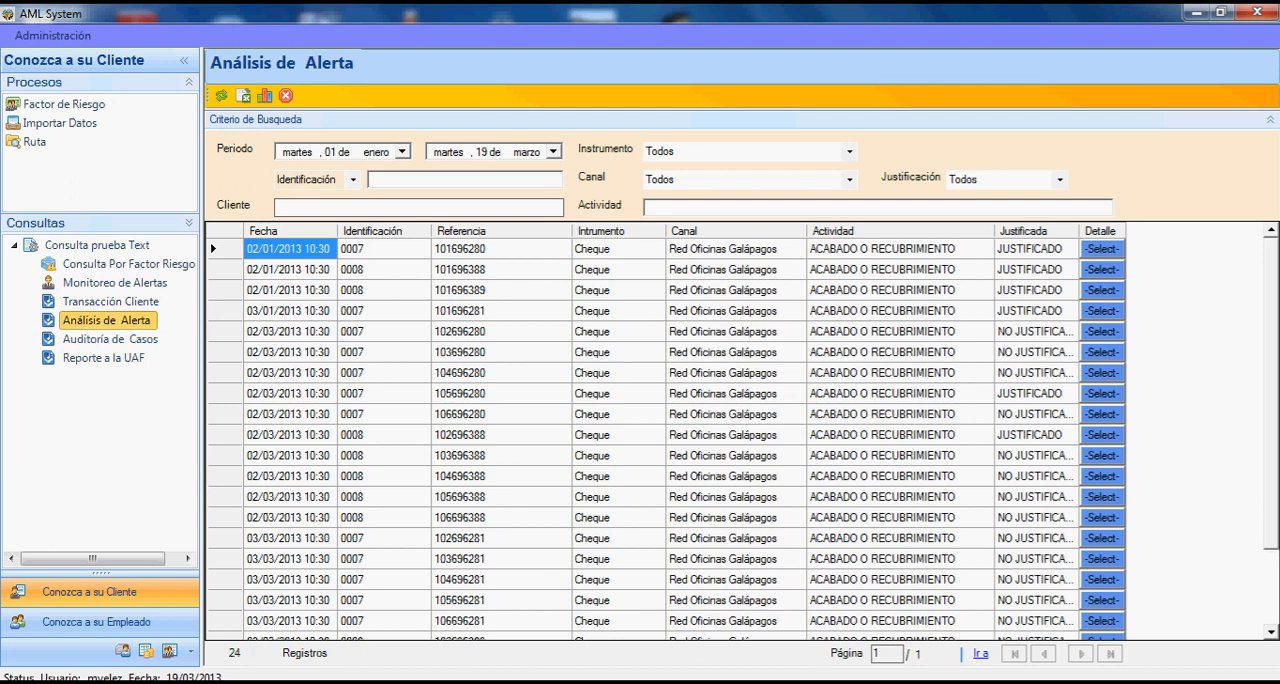
- Query the alerts with Justificación JUSTIFICADO, and view and close the first alert's details
left_click(1060, 180)
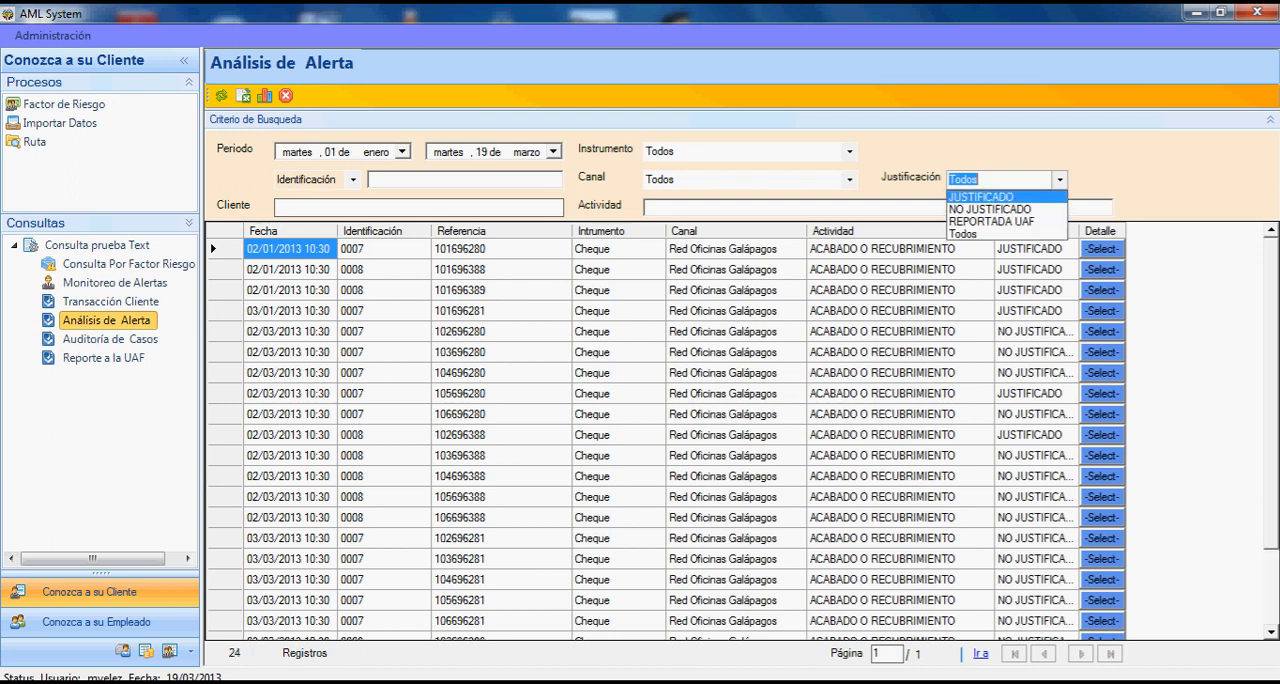
left_click(981, 197)
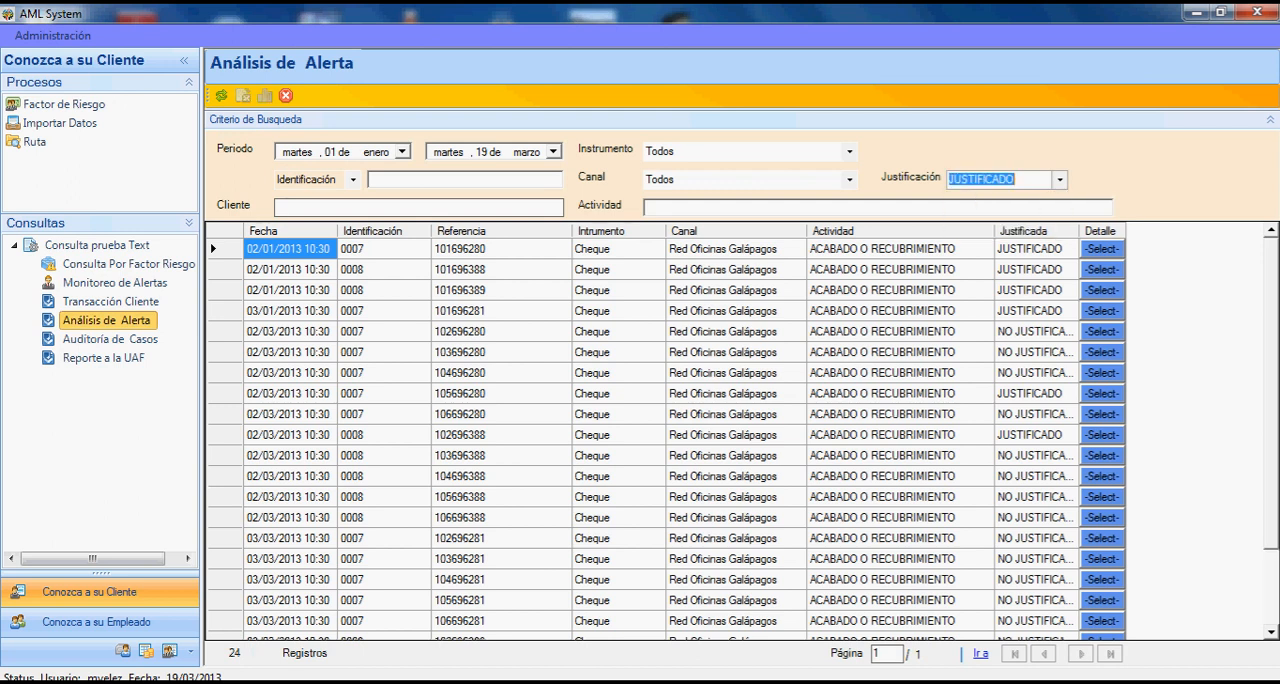
left_click(222, 96)
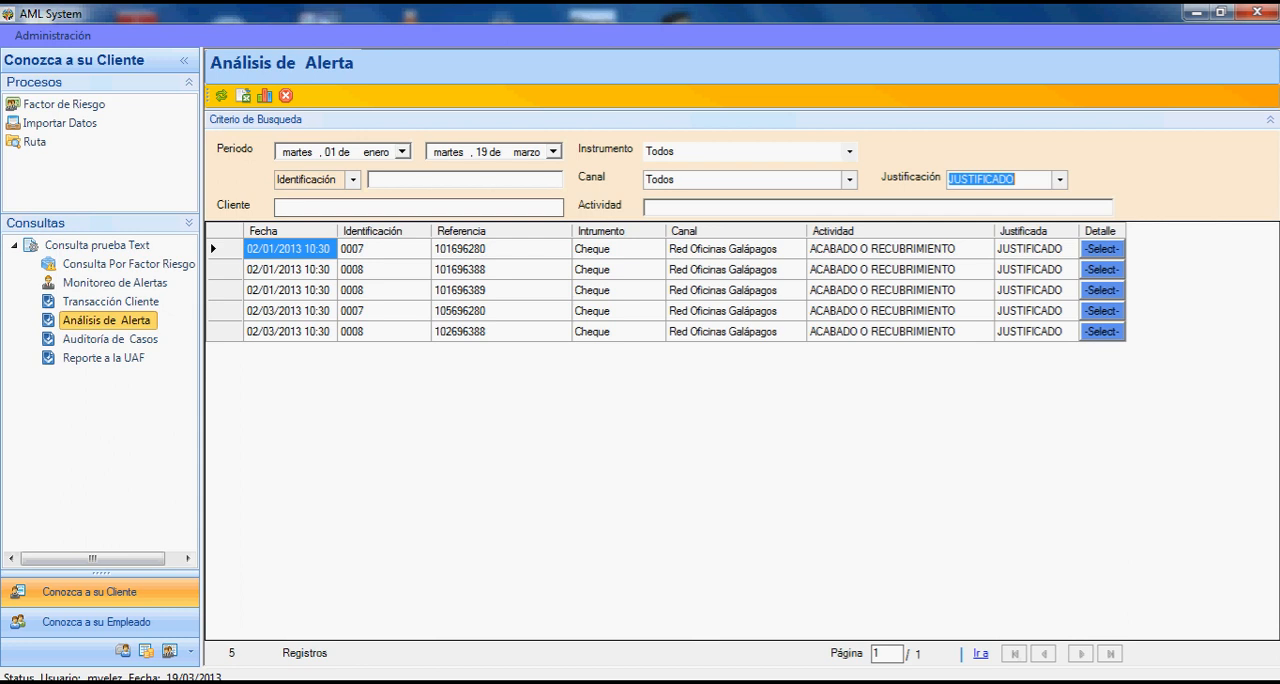
left_click(1102, 249)
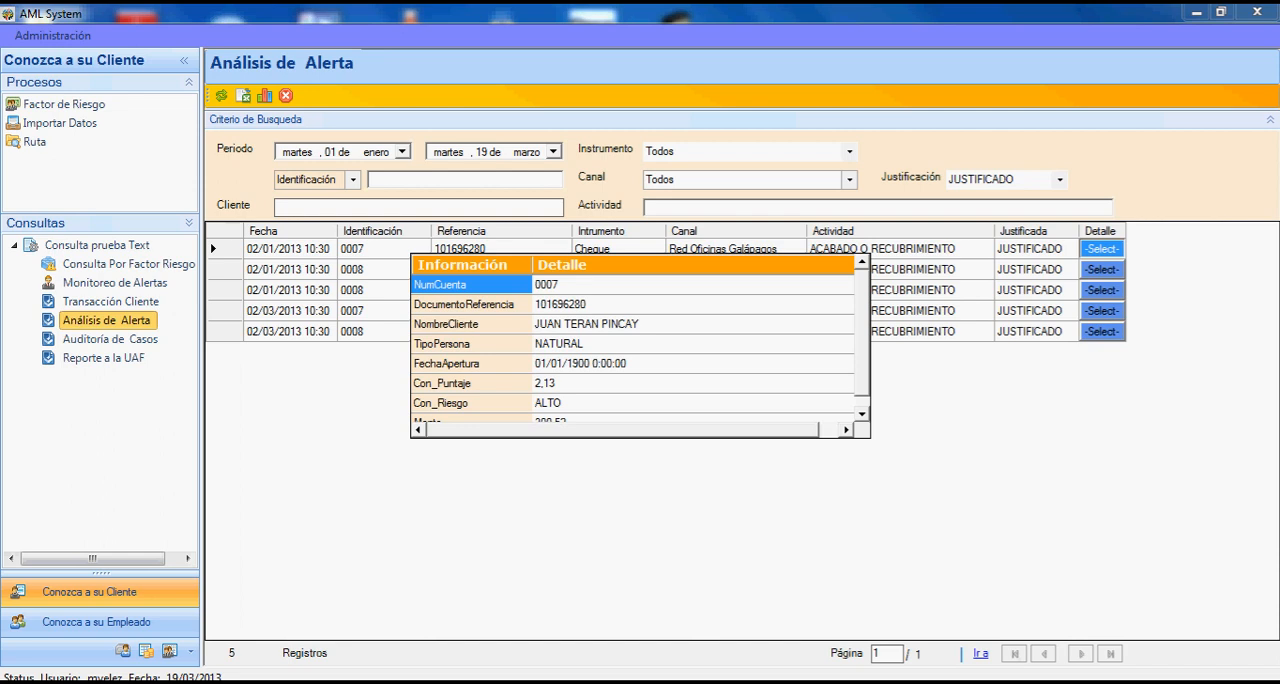
key("Escape")
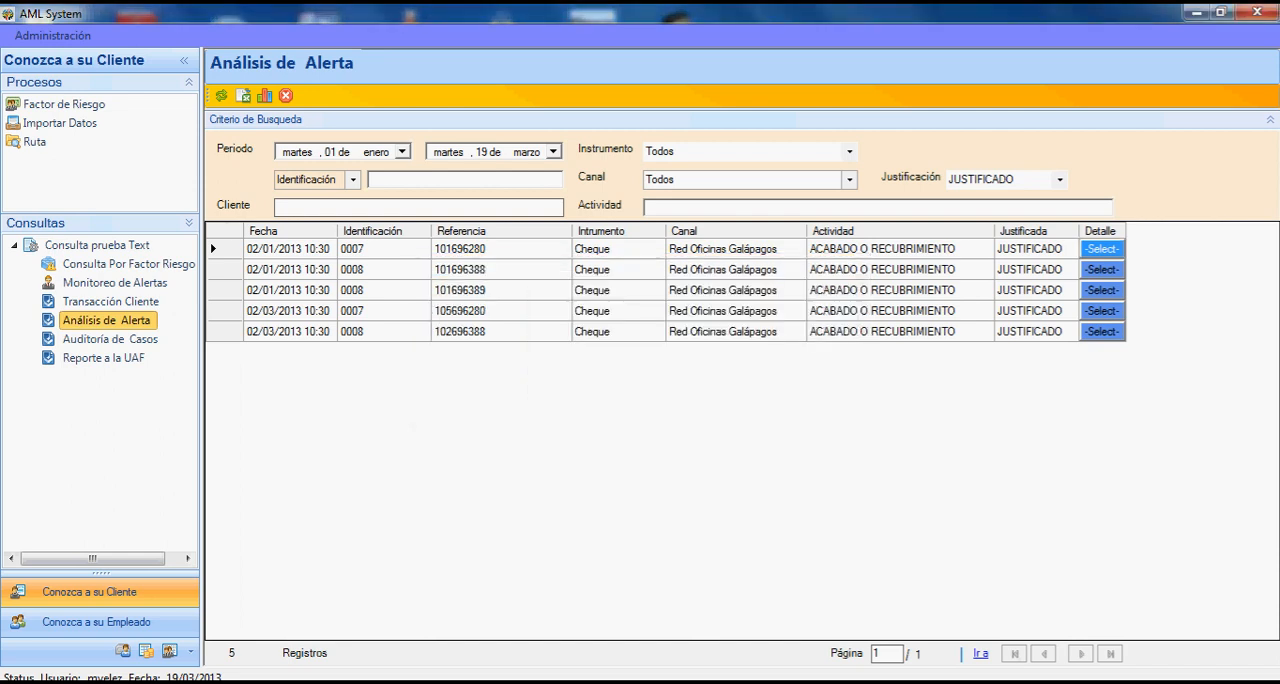
- Query the alerts with Justificación NO JUSTIFICADO for the same period
left_click(1060, 180)
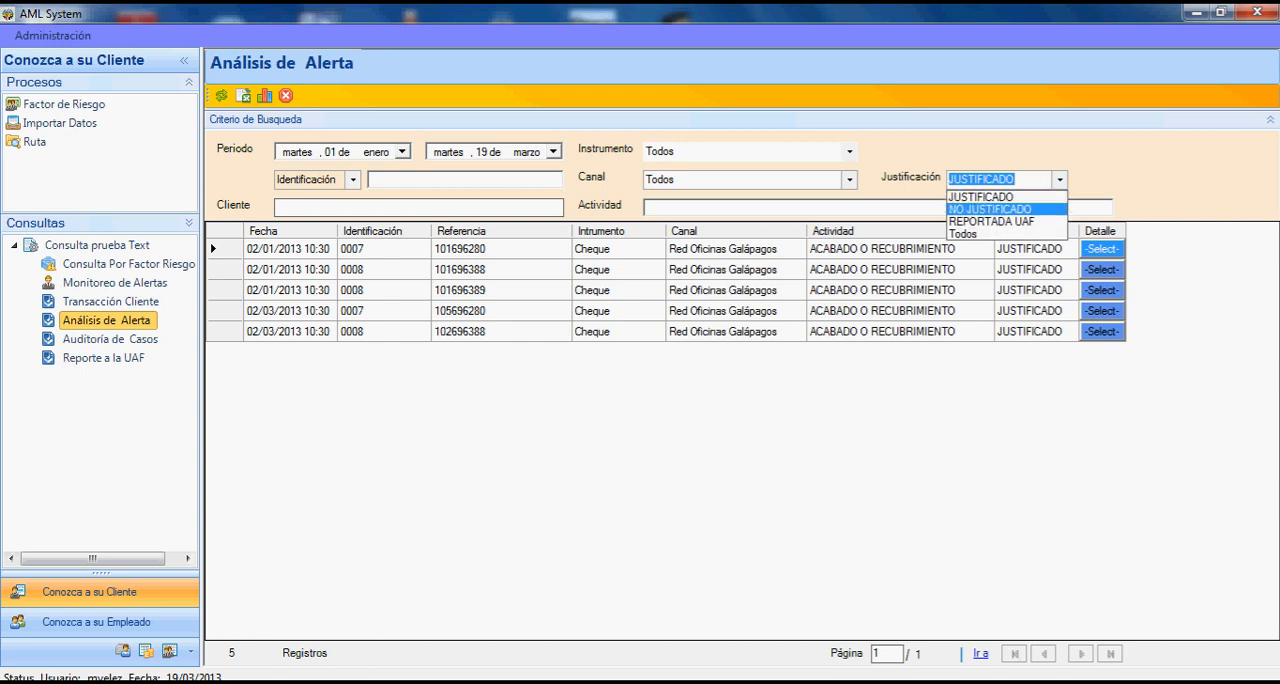
left_click(990, 209)
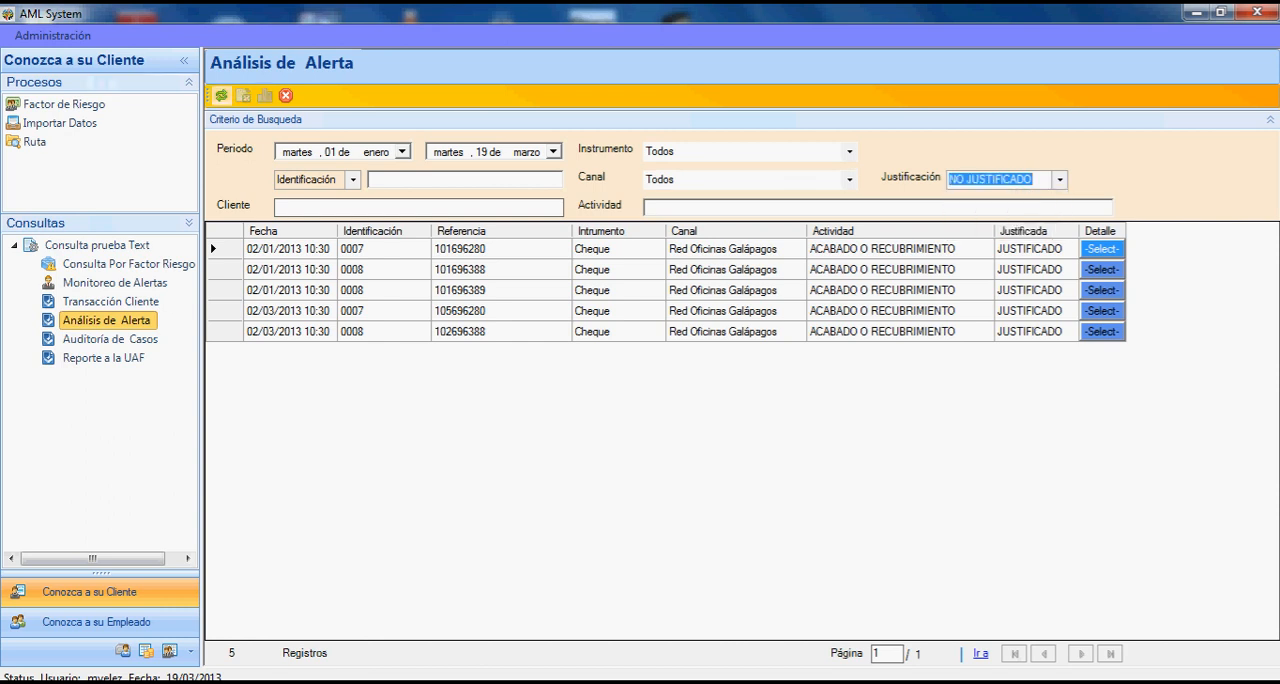
left_click(220, 96)
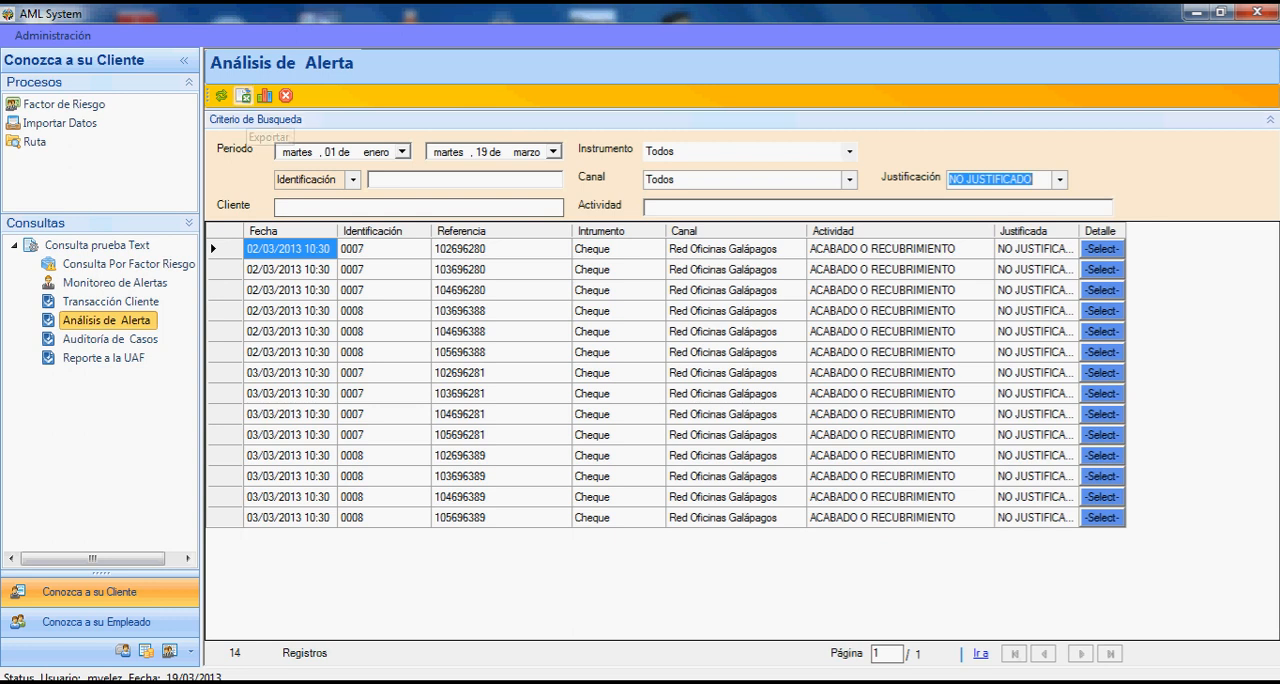
- Show the Excel export of the unjustified alerts without saving, and view and close their statistical chart
left_click(243, 96)
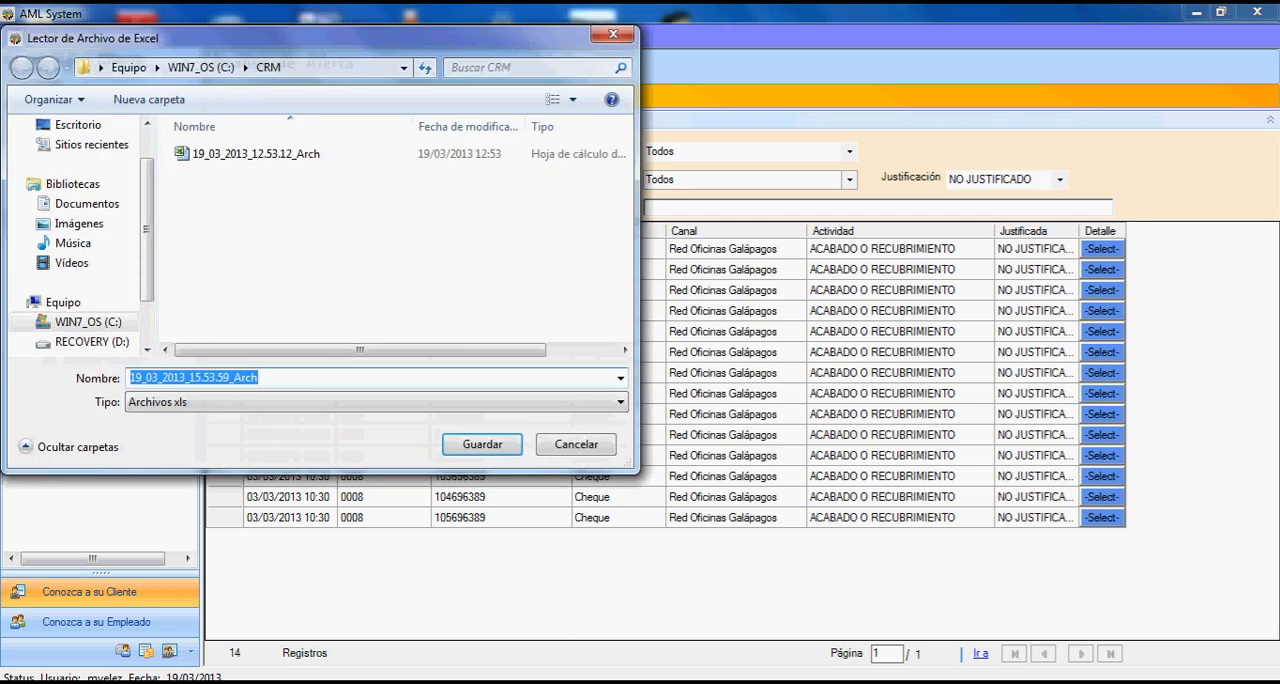
left_click(576, 444)
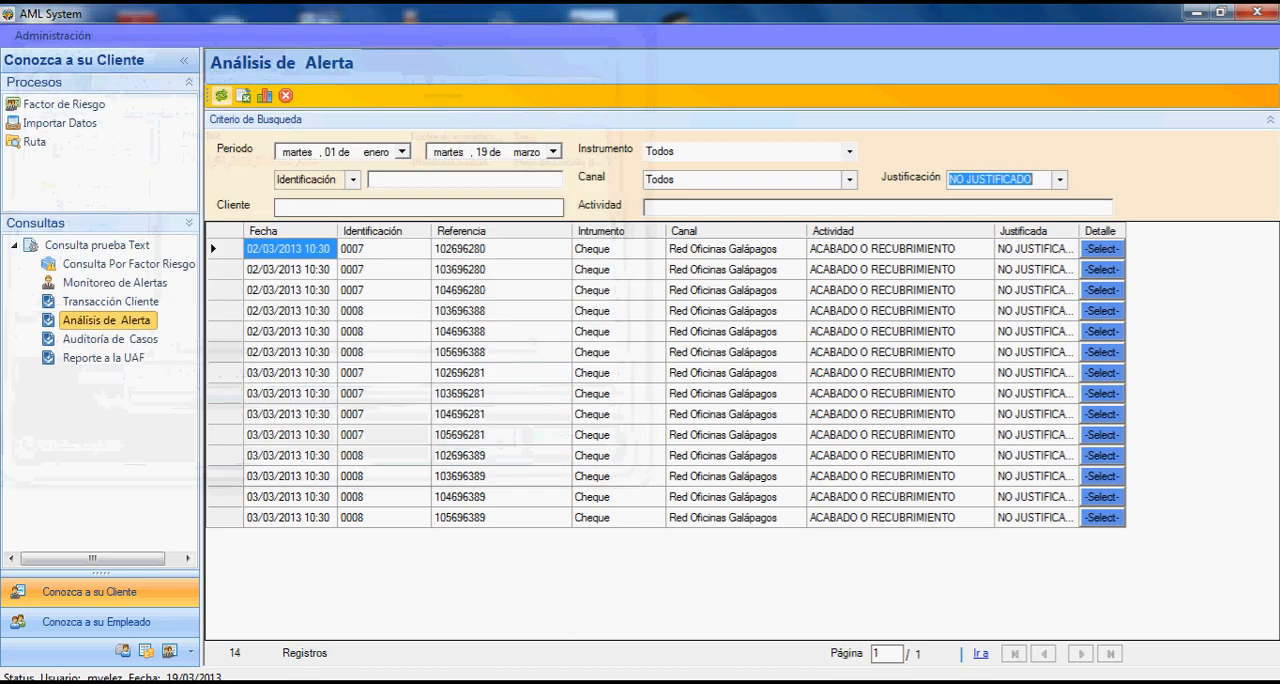
left_click(264, 95)
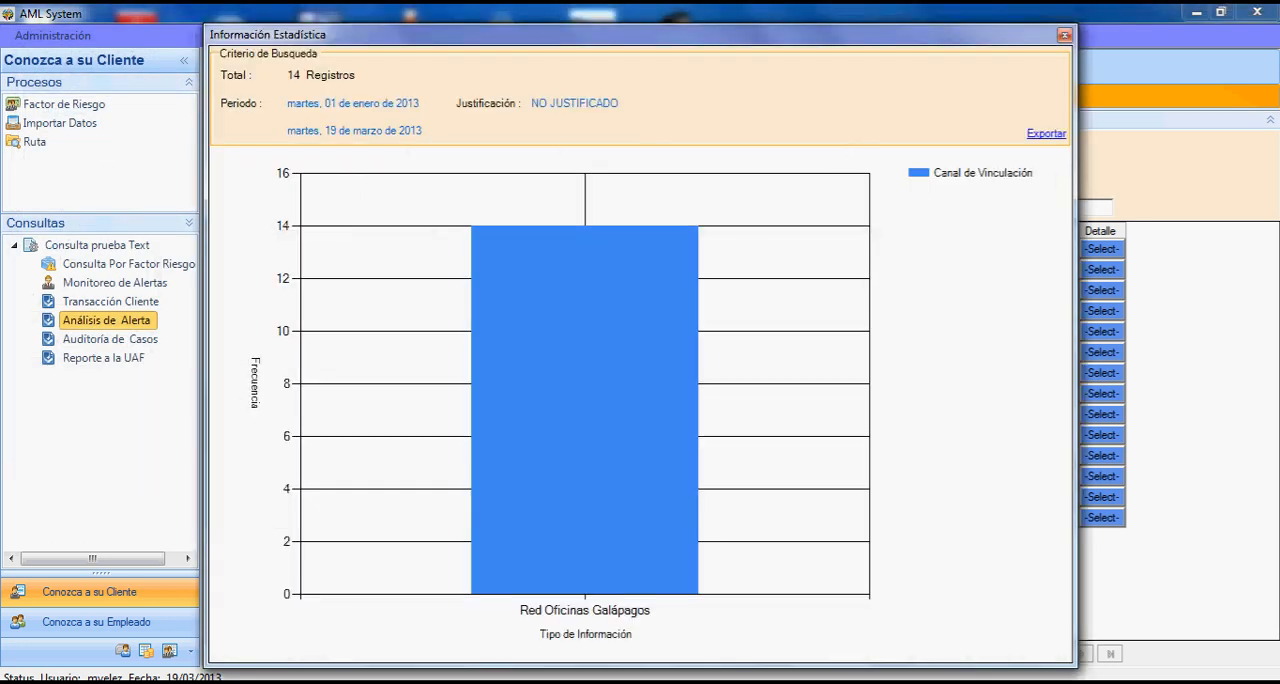
left_click(1065, 35)
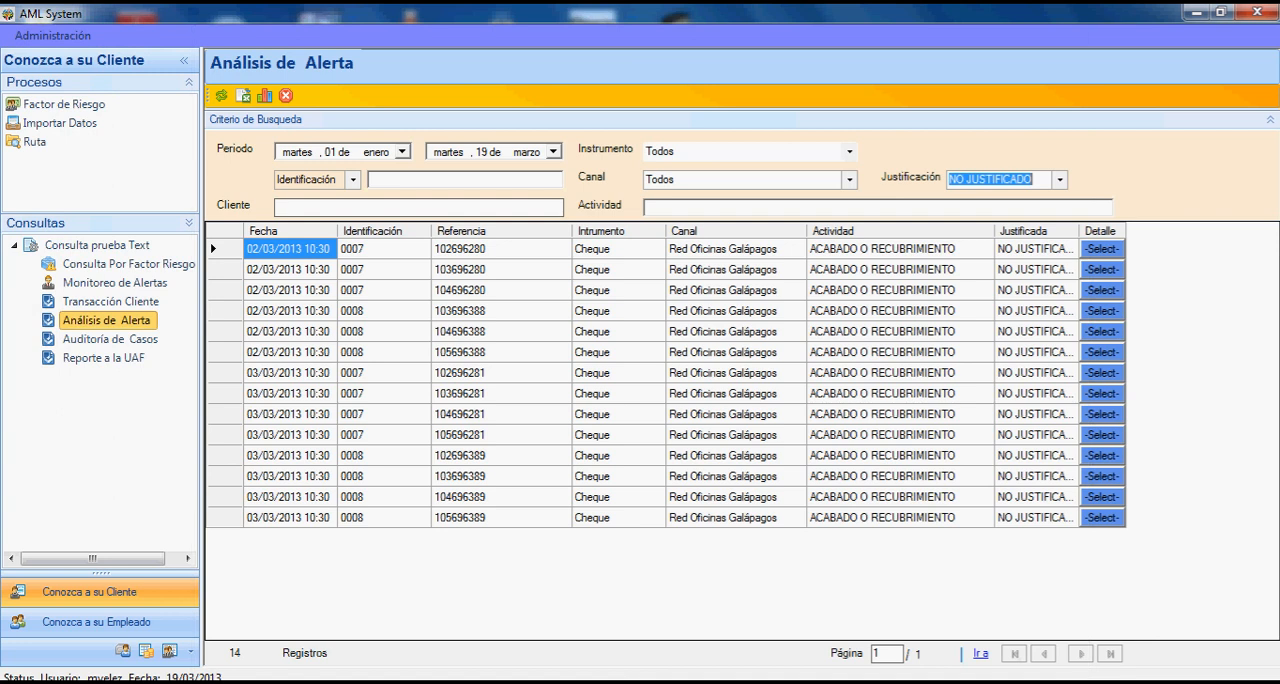
- In Auditoría de Casos, query the cases from 1 January 2013 to 19 March 2013, and view and close the first case's details
left_click(110, 340)
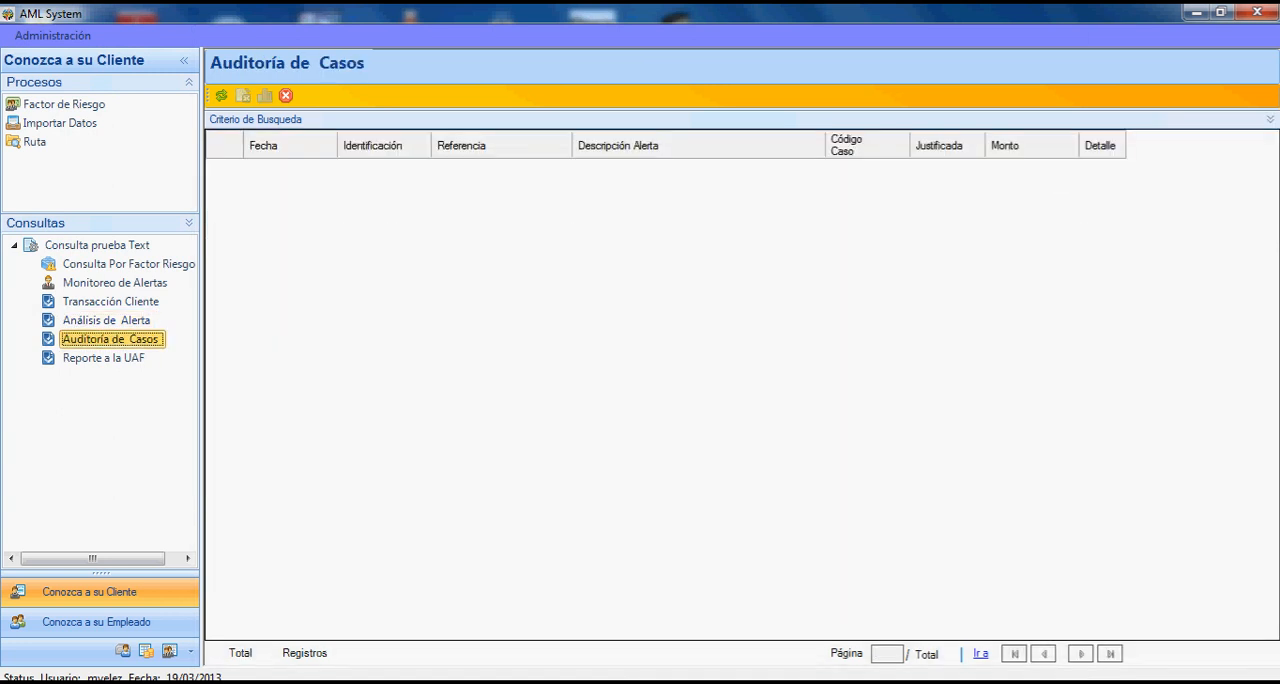
left_click(256, 119)
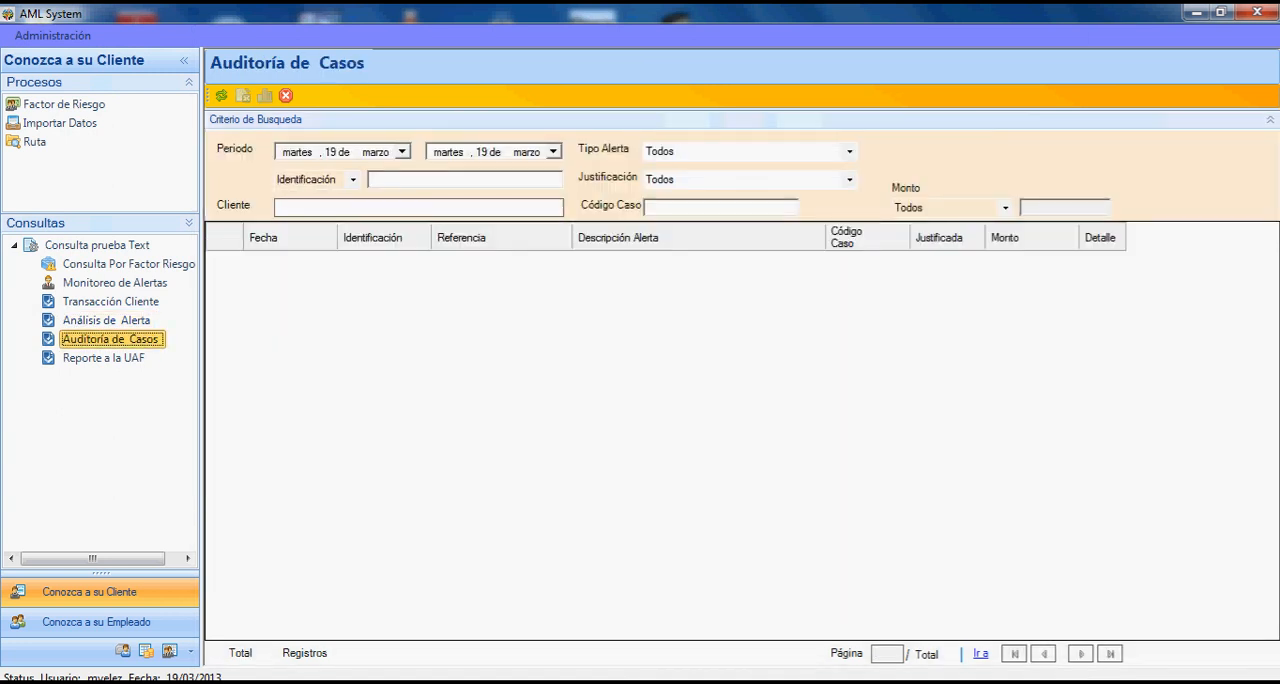
left_click(402, 152)
left_click(292, 174)
left_click(292, 174)
left_click(292, 174)
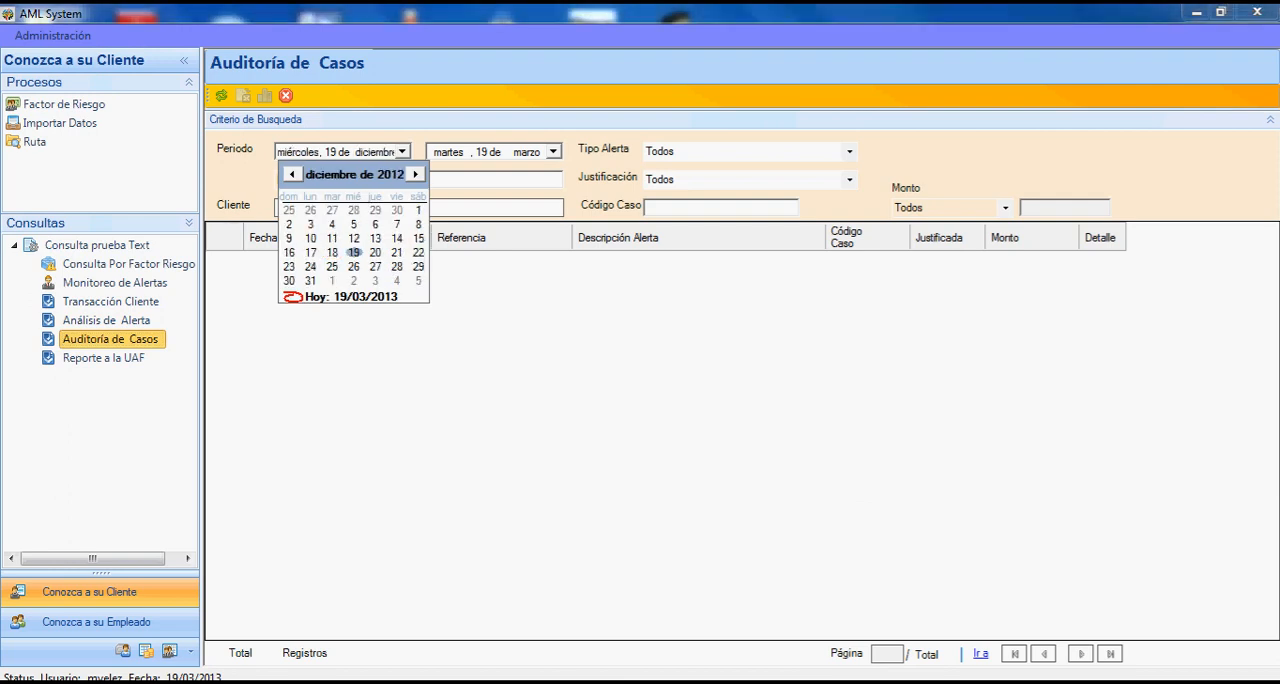
left_click(415, 174)
left_click(332, 210)
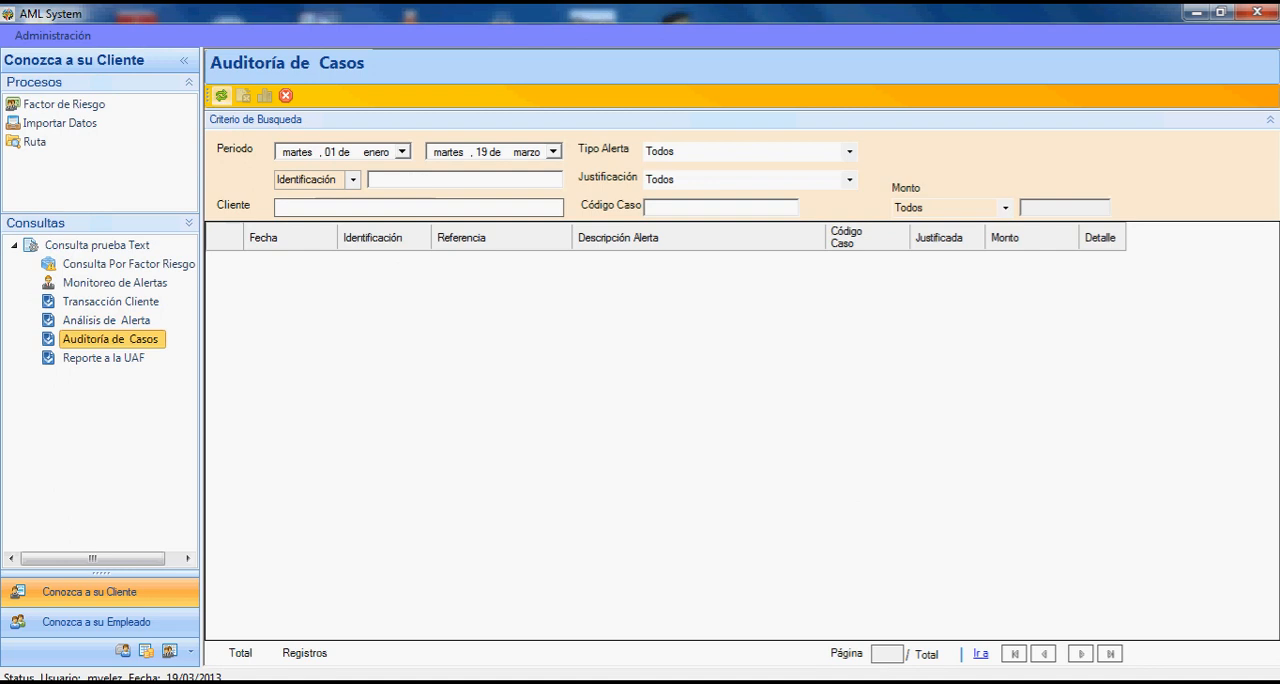
left_click(221, 95)
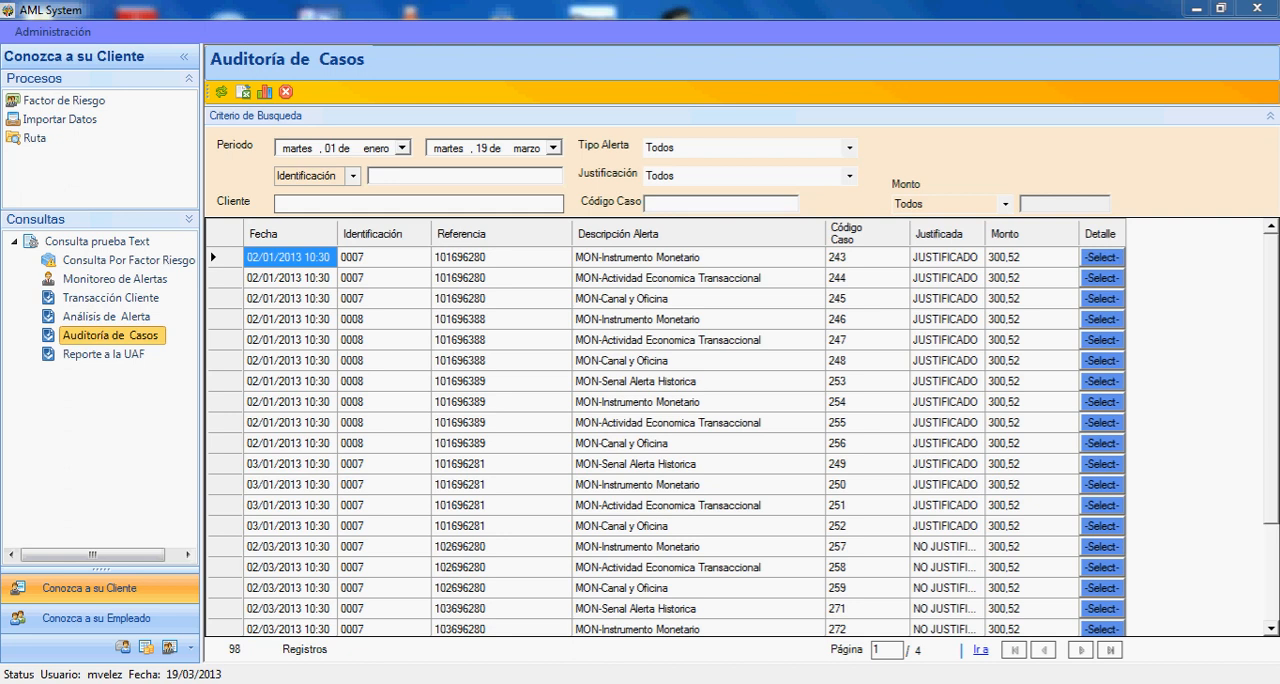
left_click(1102, 257)
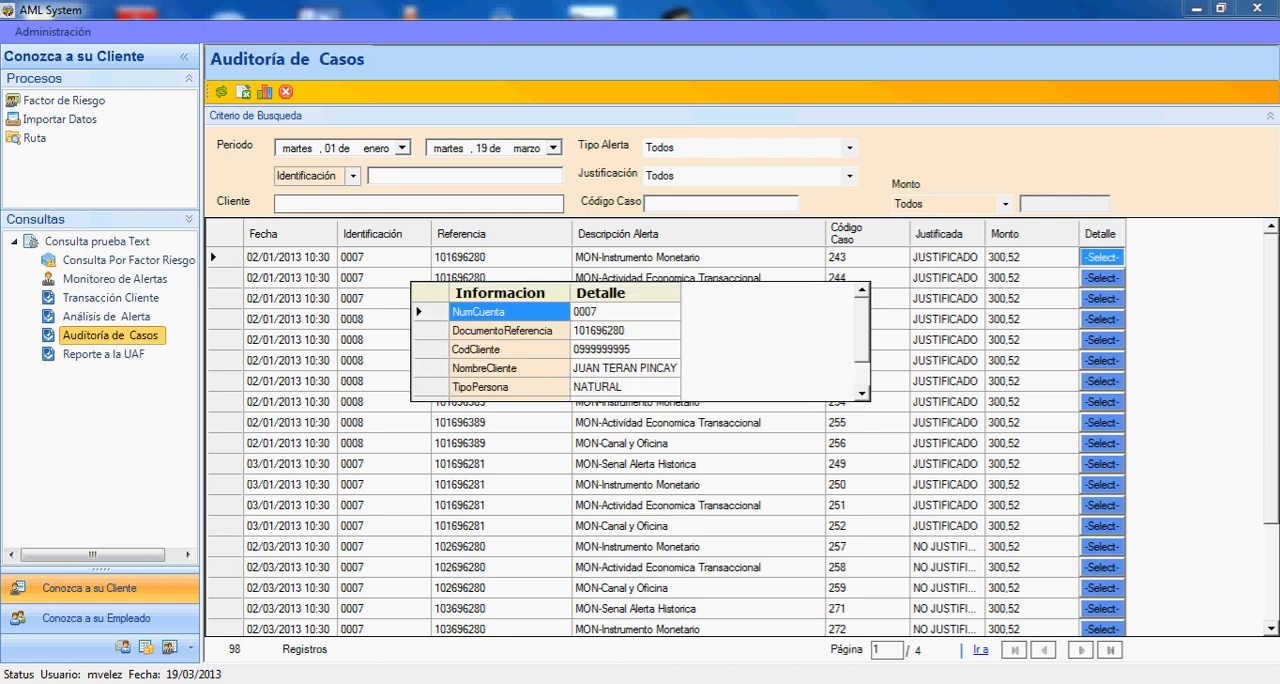
key("Escape")
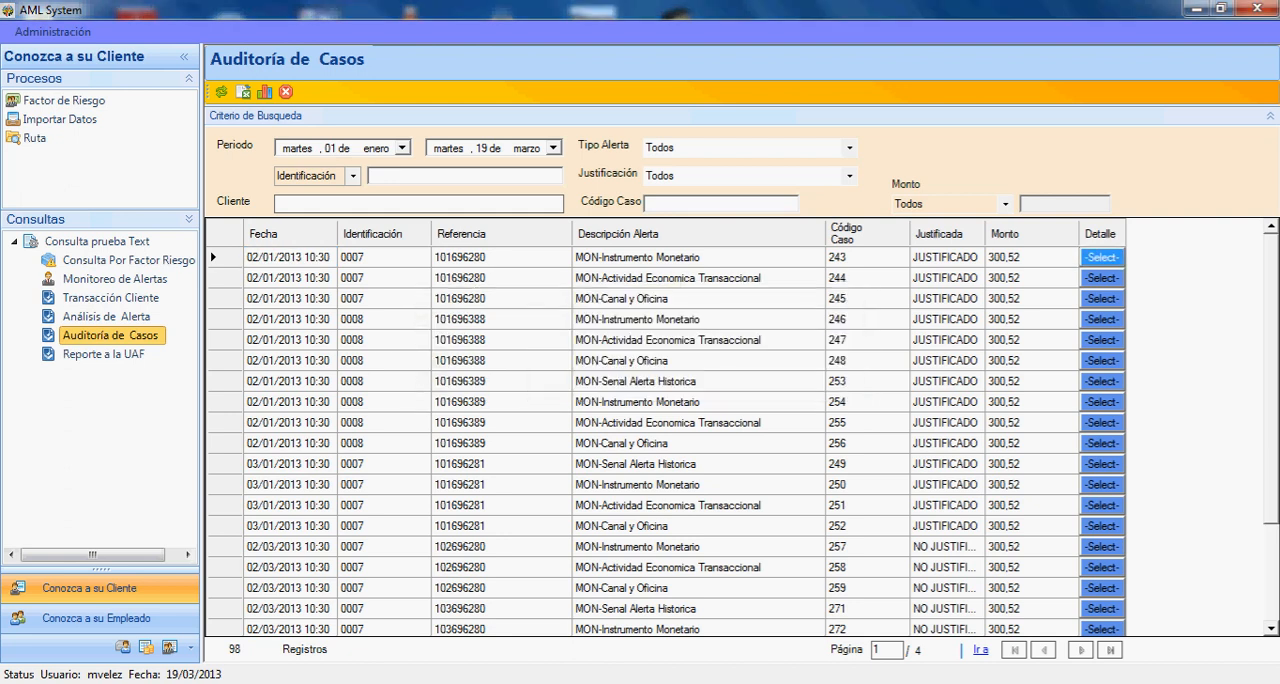
- Query the cases by Referencia, using the first listed case's reference number
left_click(353, 176)
left_click(317, 217)
left_click(410, 176)
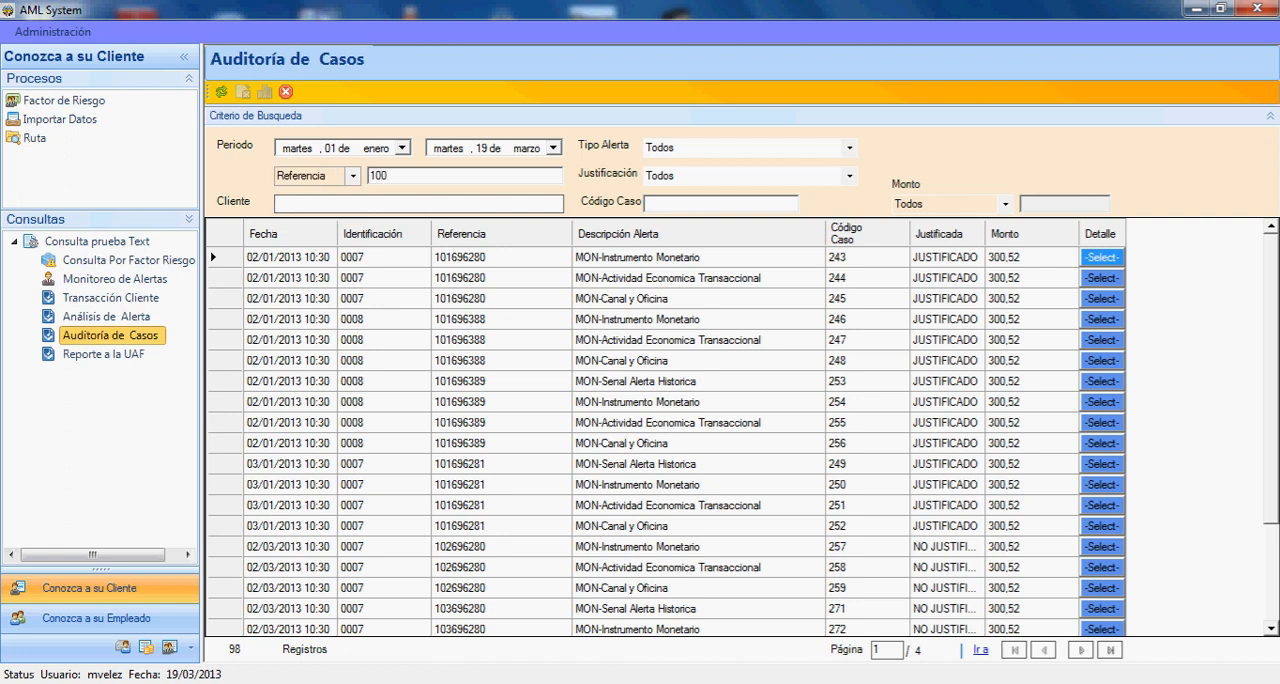
left_click(222, 92)
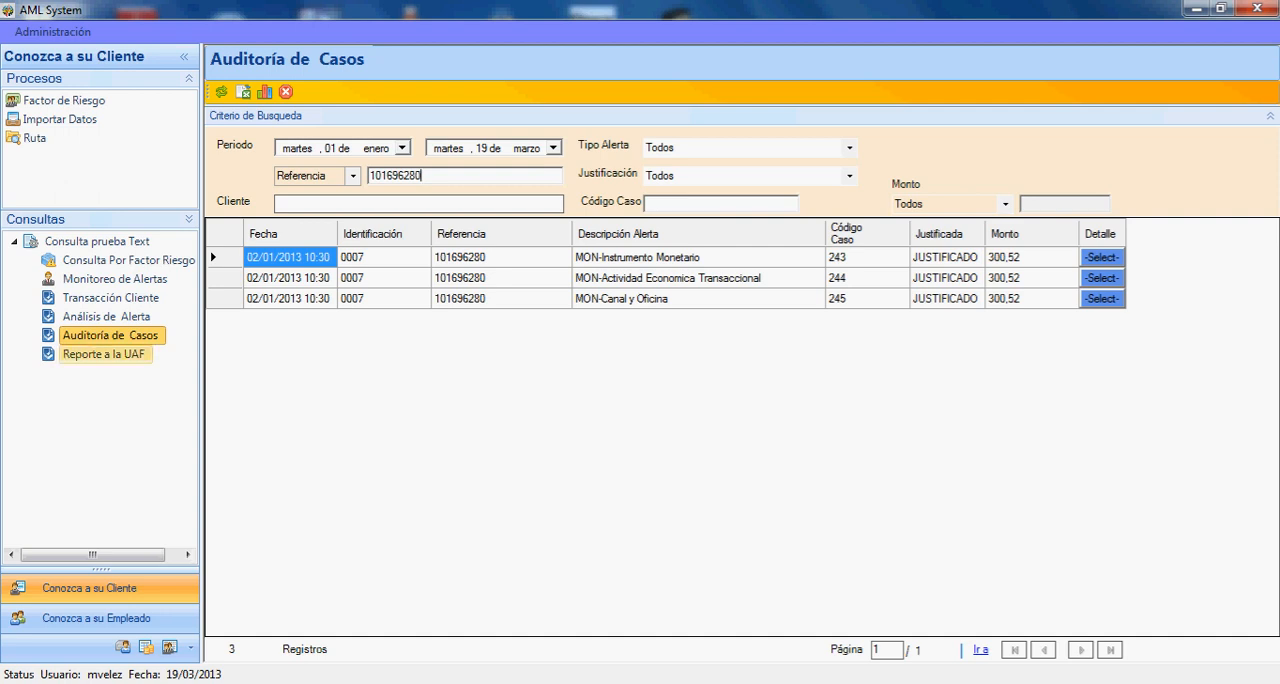
- In Reporte a la UAF, query the report for the period from 1 December 2012 to 31 December 2012
left_click(105, 354)
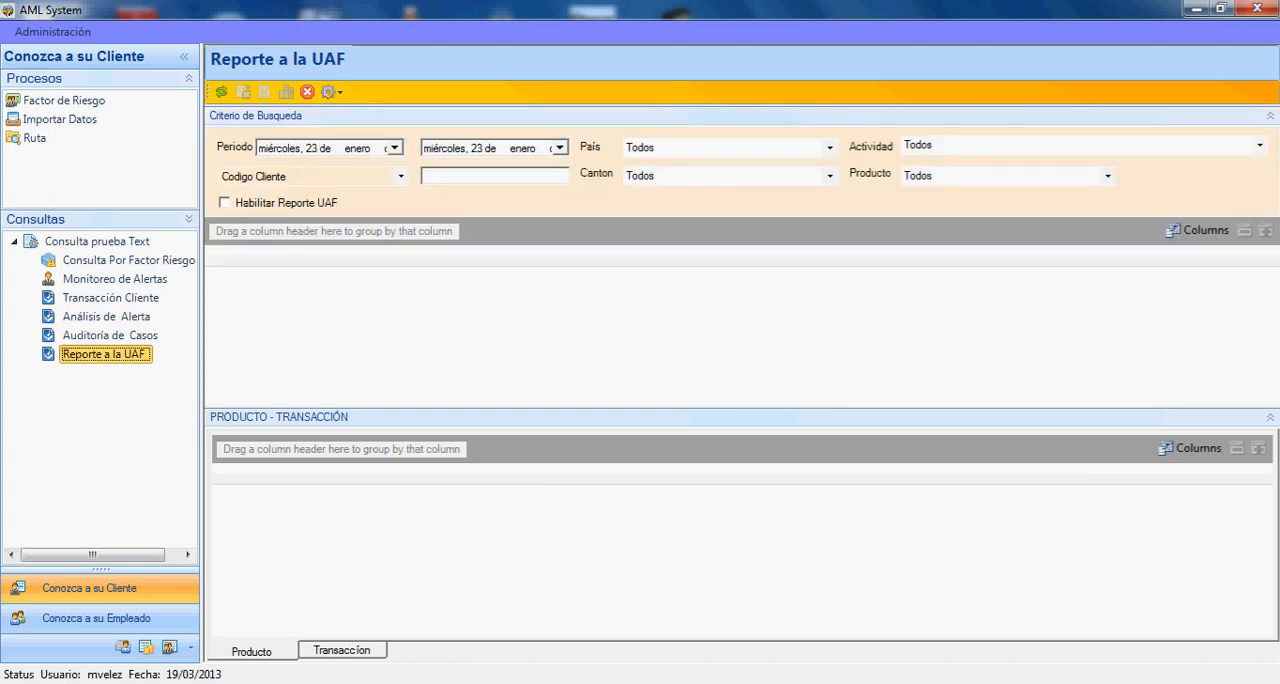
left_click(395, 147)
left_click(274, 171)
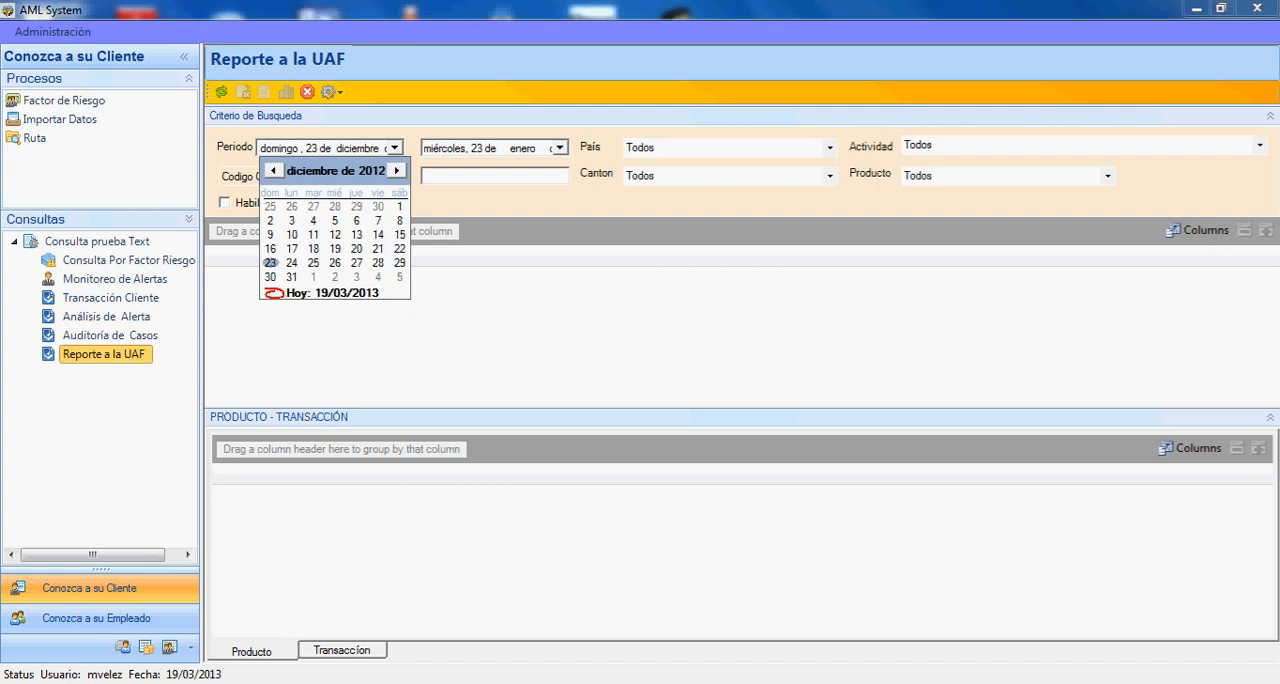
left_click(400, 207)
left_click(560, 147)
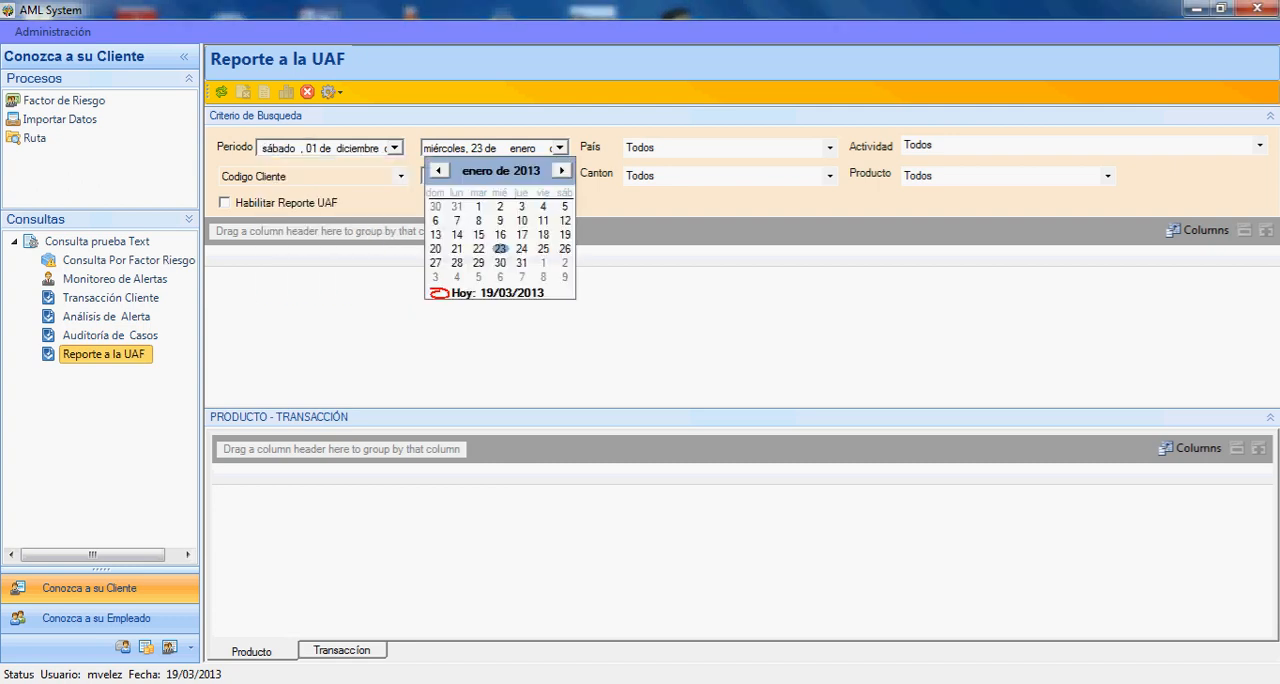
left_click(438, 170)
left_click(457, 277)
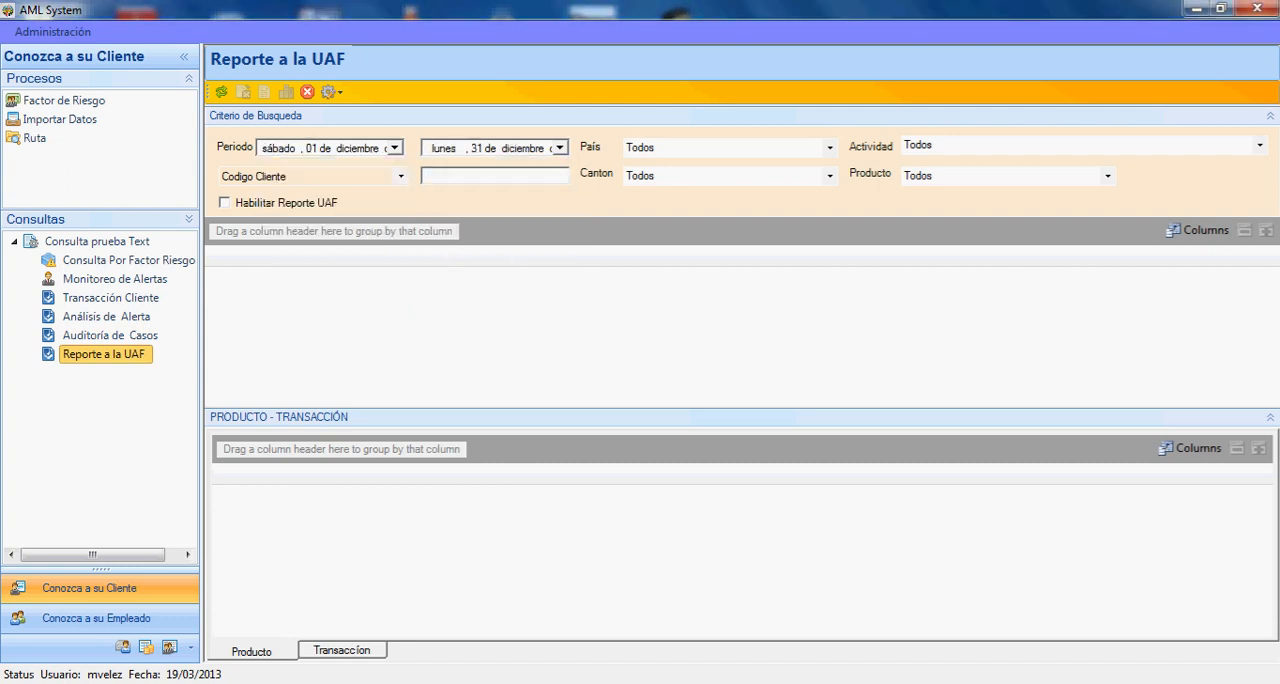
left_click(221, 91)
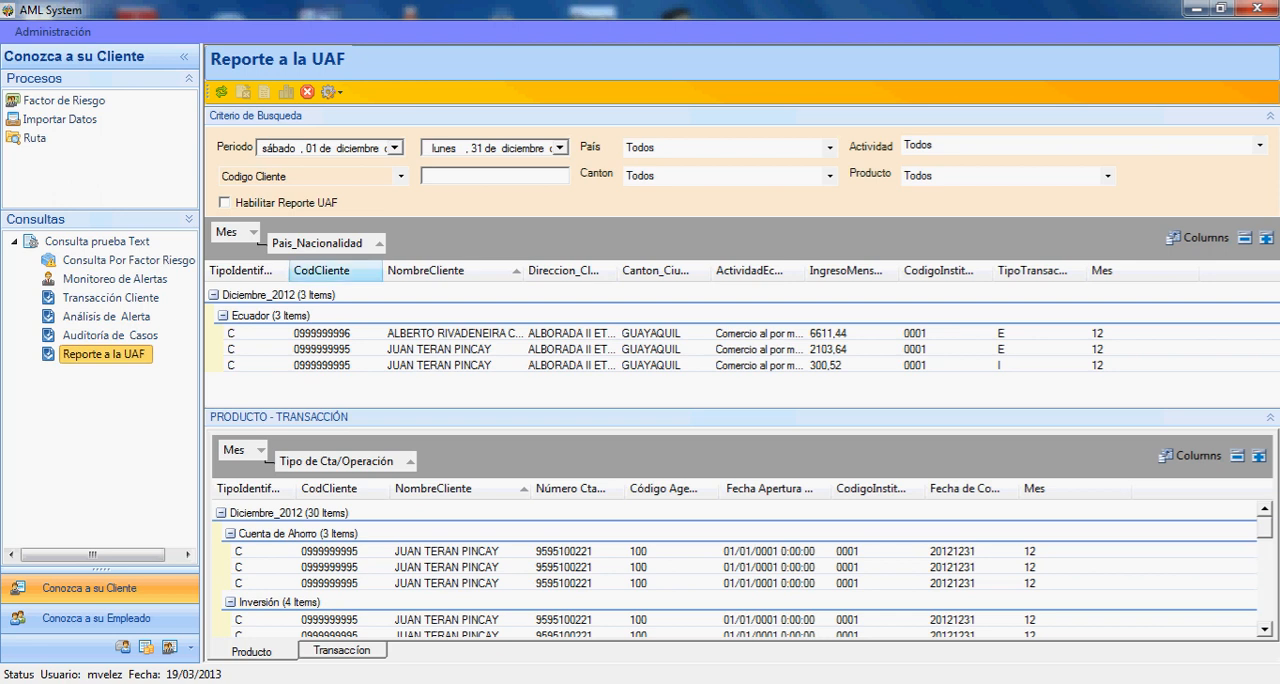
- Collapse the Conozca a su Cliente navigation pane and show the report's Transacción data
left_click(183, 56)
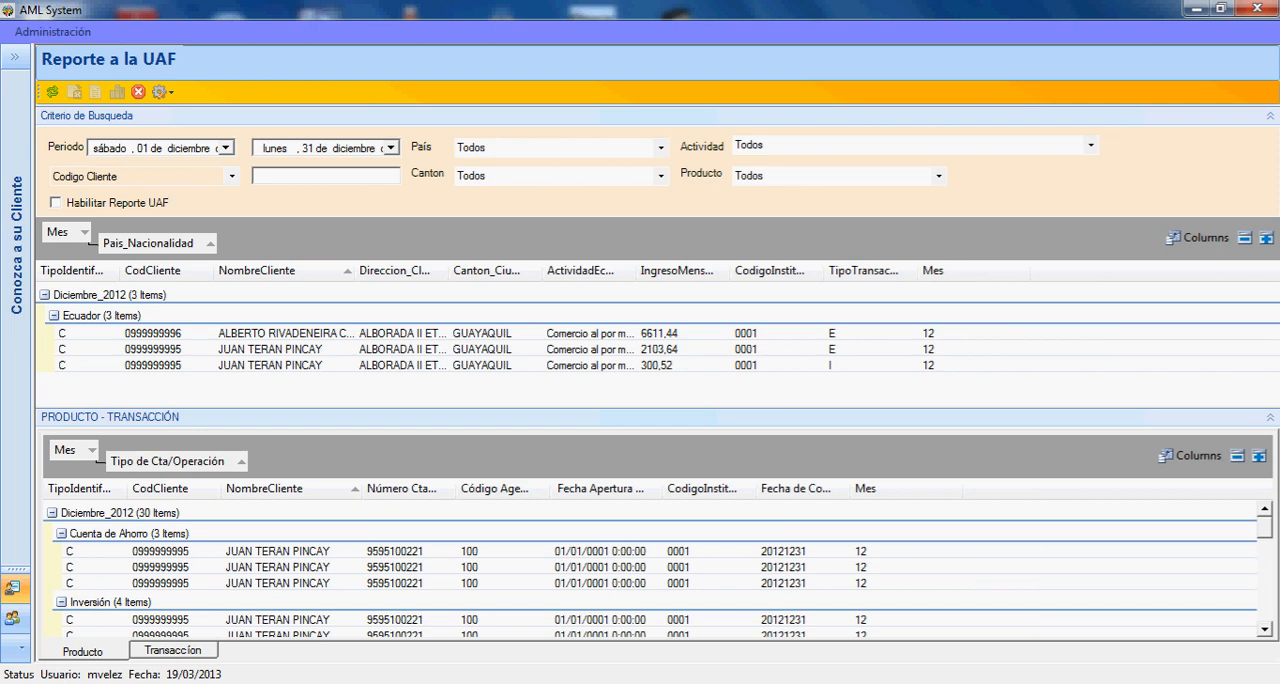
left_click(173, 650)
left_click(83, 651)
left_click(173, 650)
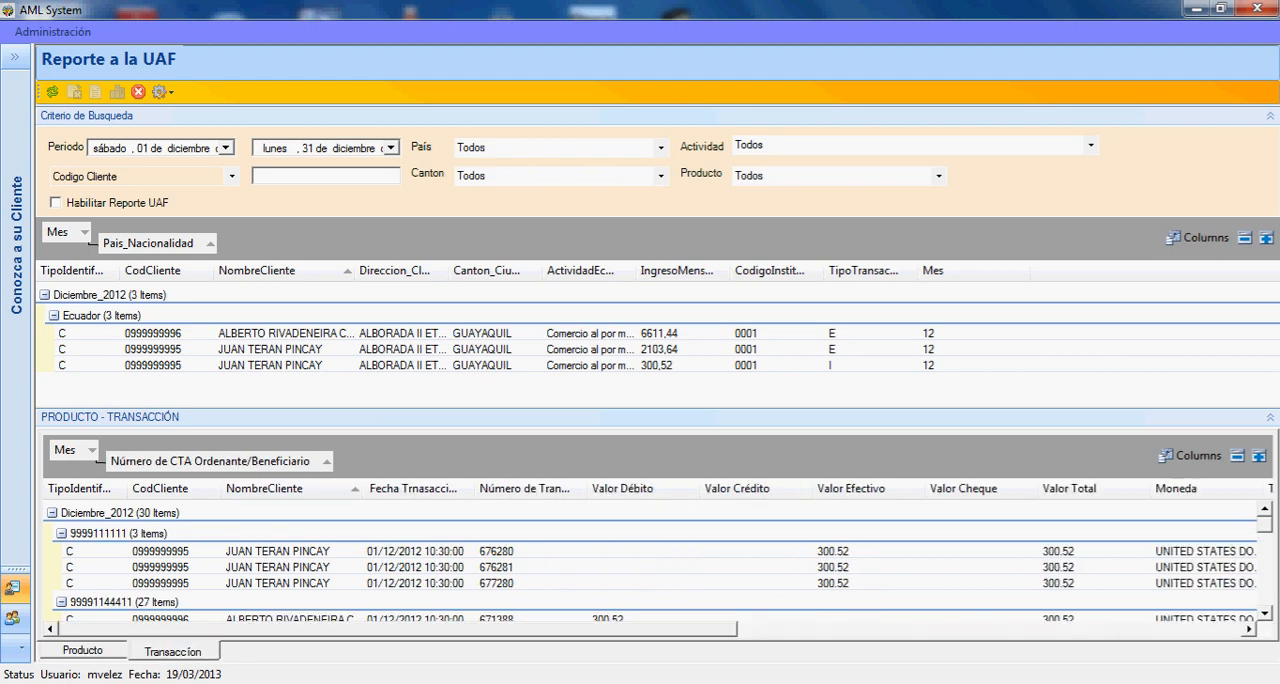
- Group the transactions additionally by Nombre/Razón Social Ordenante/Beneficiario and collapse the first two beneficiary groups
left_click_drag(340, 629, 846, 629)
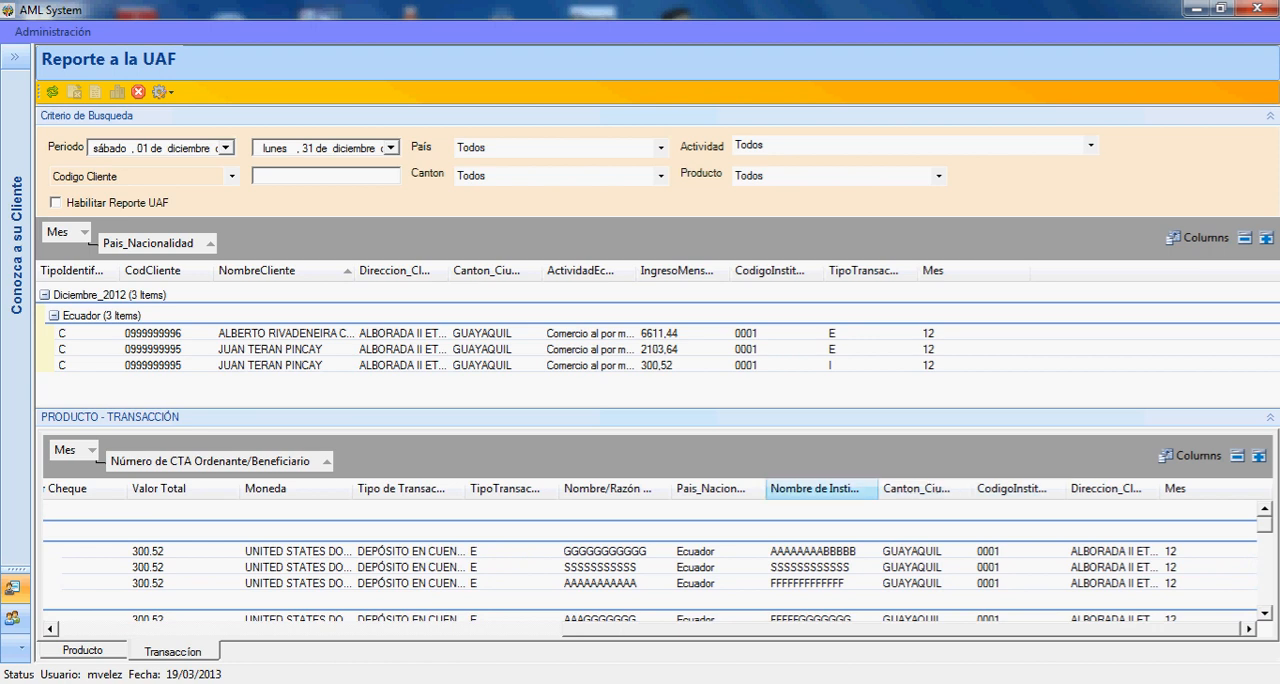
left_click_drag(607, 488, 460, 472)
left_click_drag(940, 629, 470, 629)
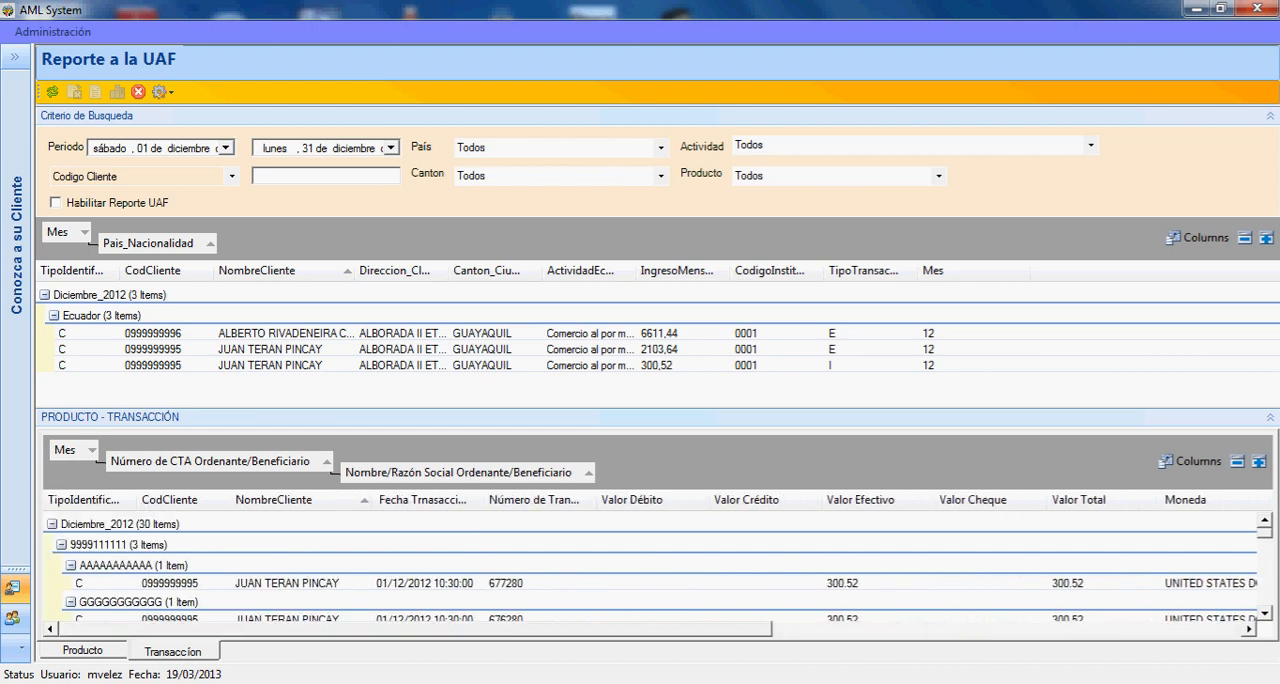
left_click(71, 566)
left_click(71, 586)
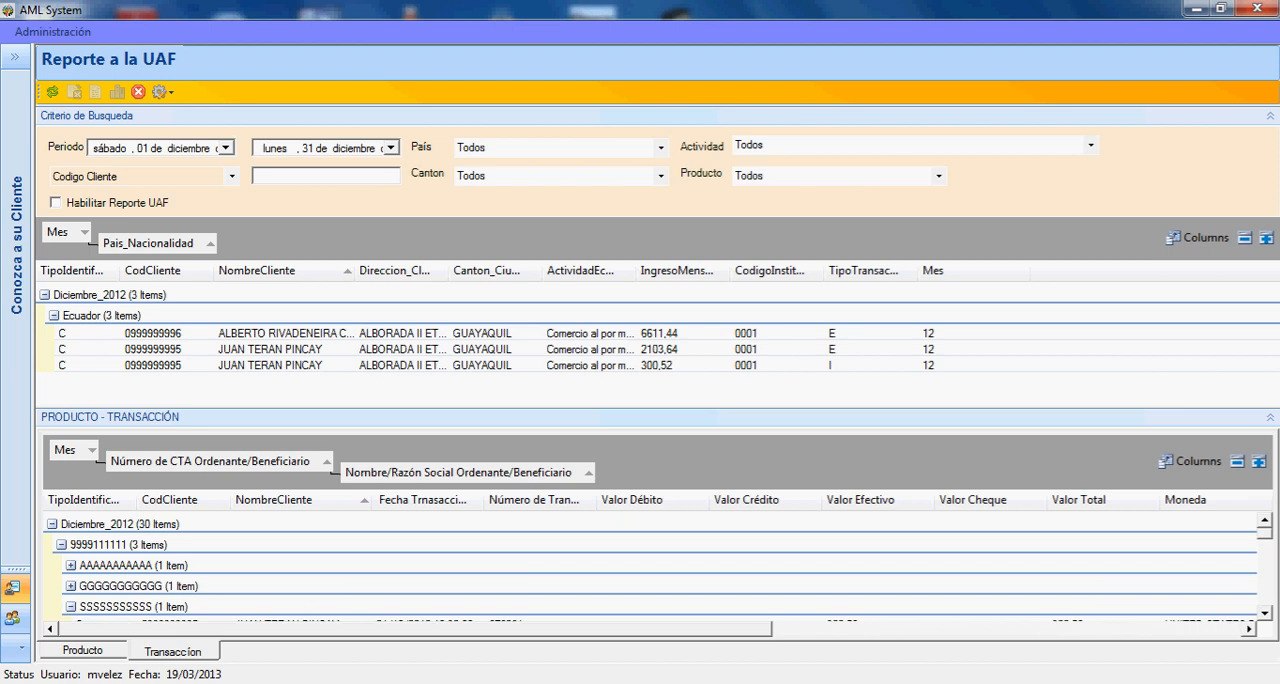
- Return to the Producto data and group the client list additionally by IngresoMensual, hiding the PRODUCTO - TRANSACCIÓN section while grouping
left_click(83, 651)
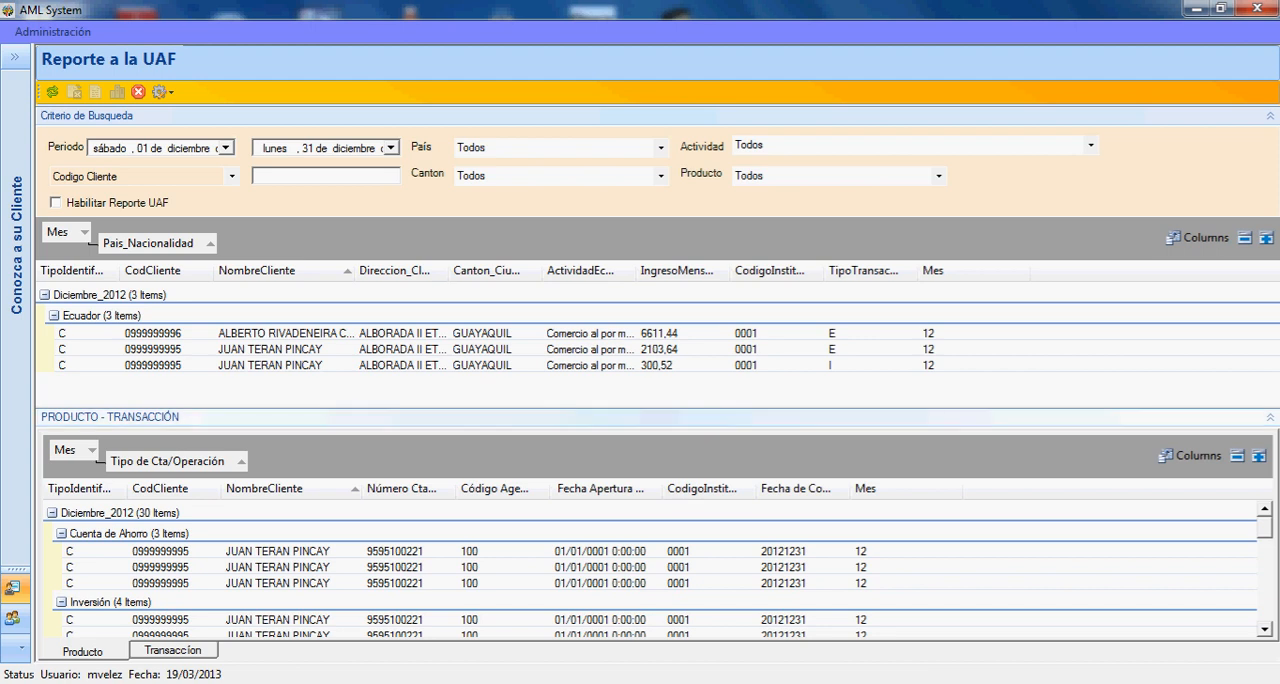
left_click(1270, 417)
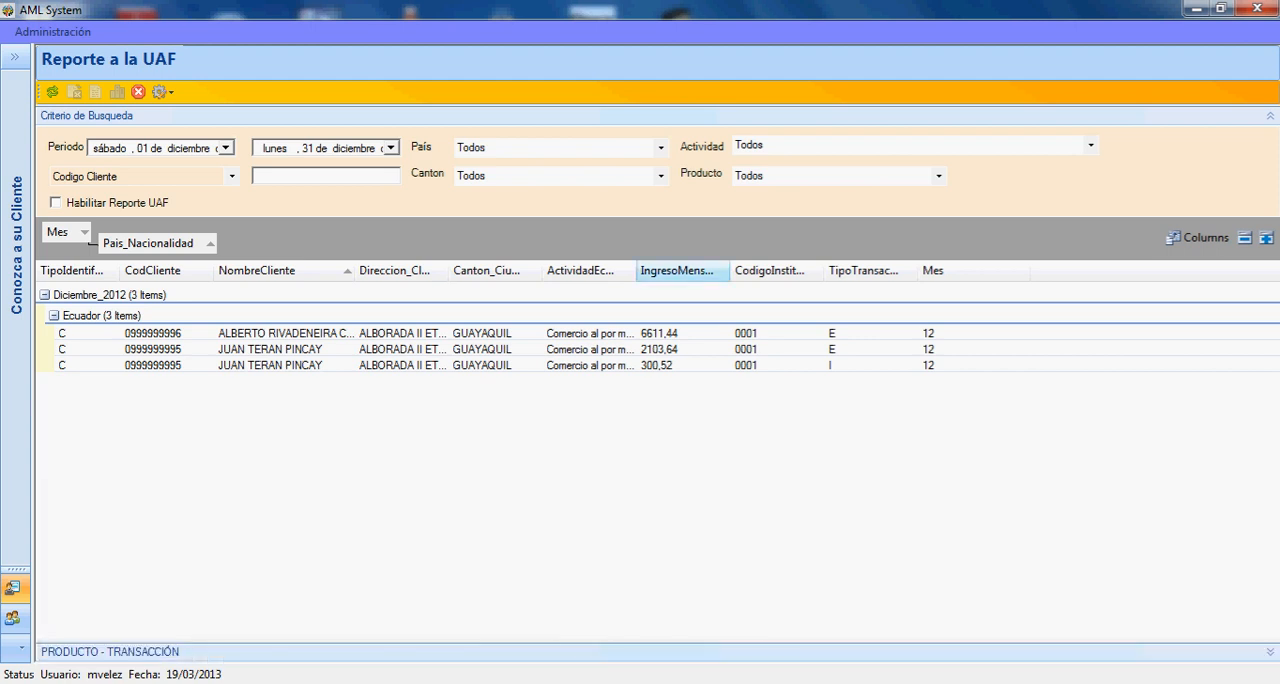
left_click_drag(676, 270, 245, 242)
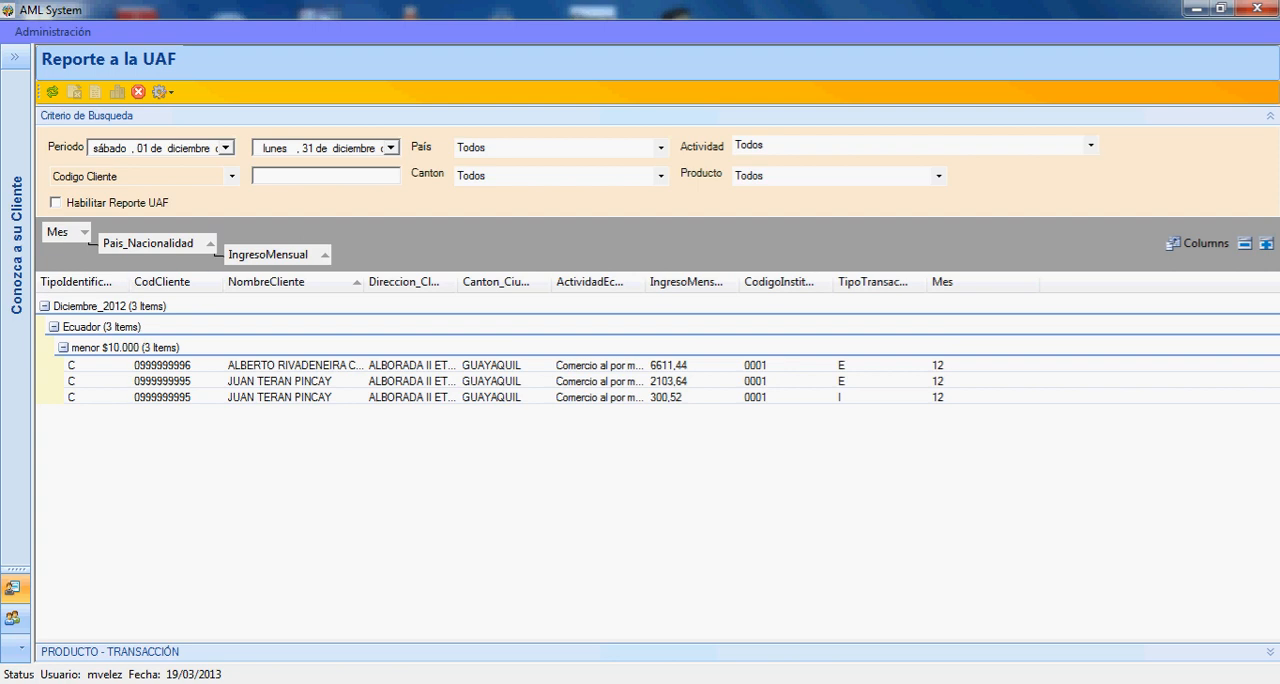
left_click(125, 347)
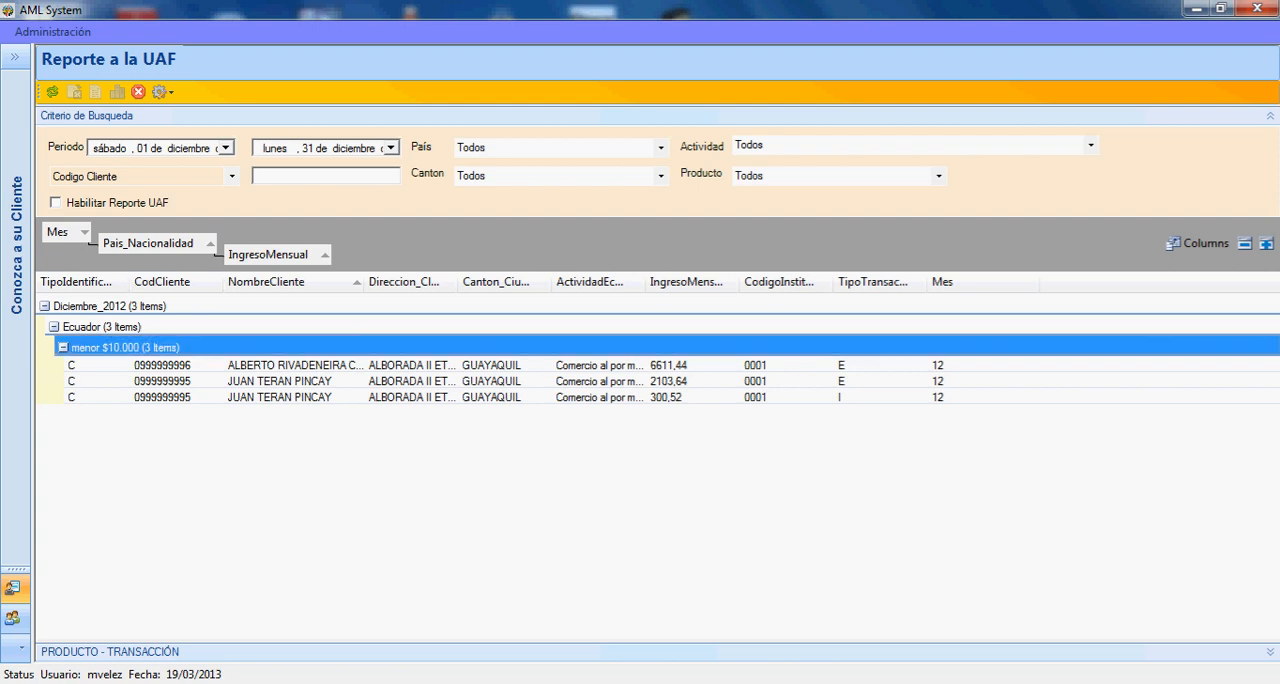
left_click(54, 327)
left_click(54, 327)
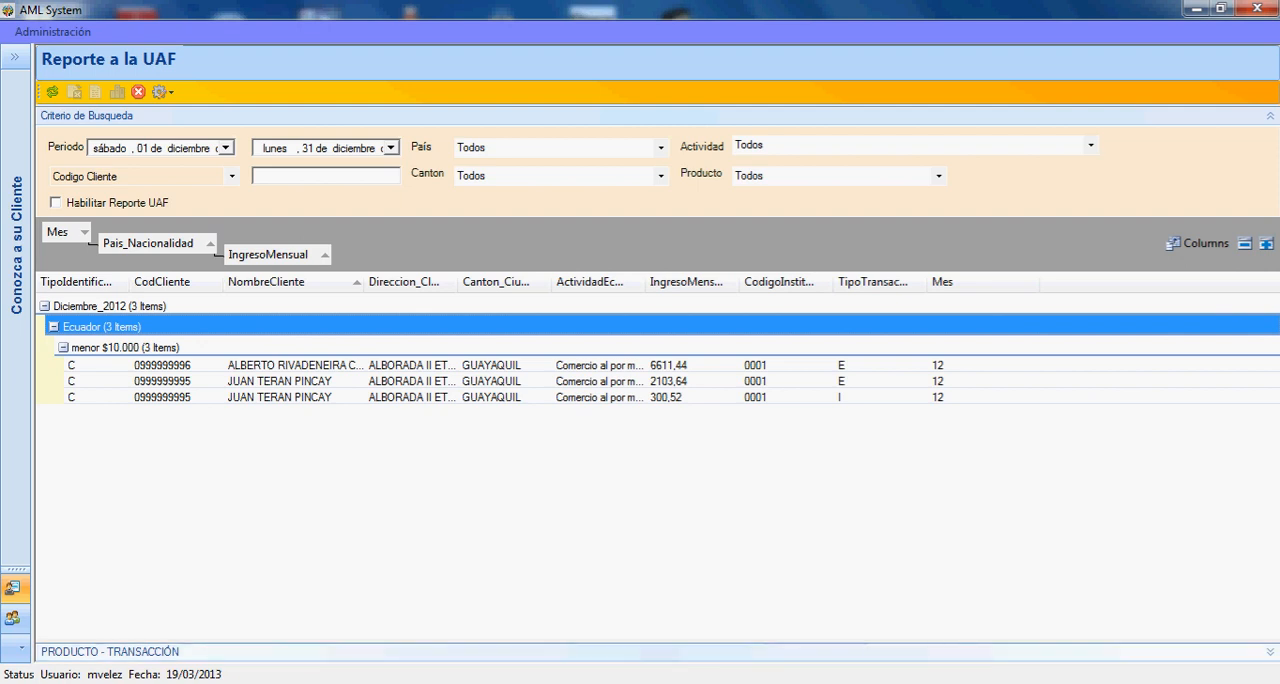
left_click(1270, 652)
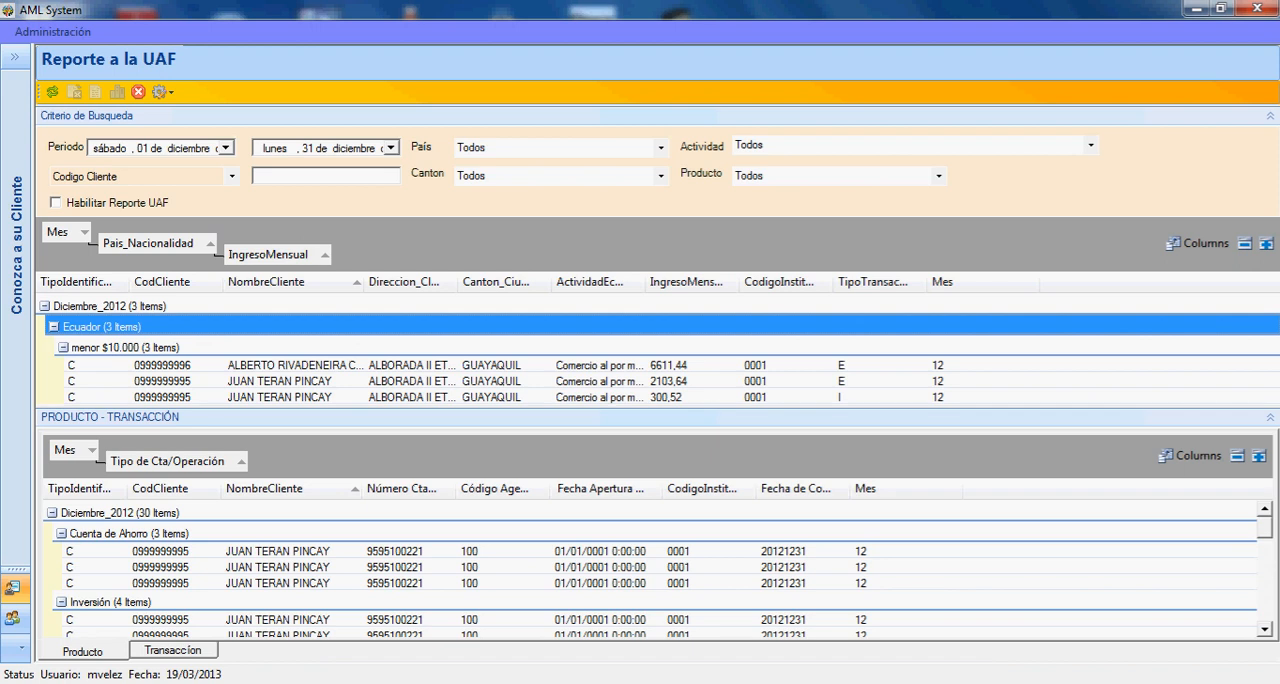
- Switch to Conozca a su Empleado and, in Factor Riesgo, look up an employee by identification number
left_click(15, 57)
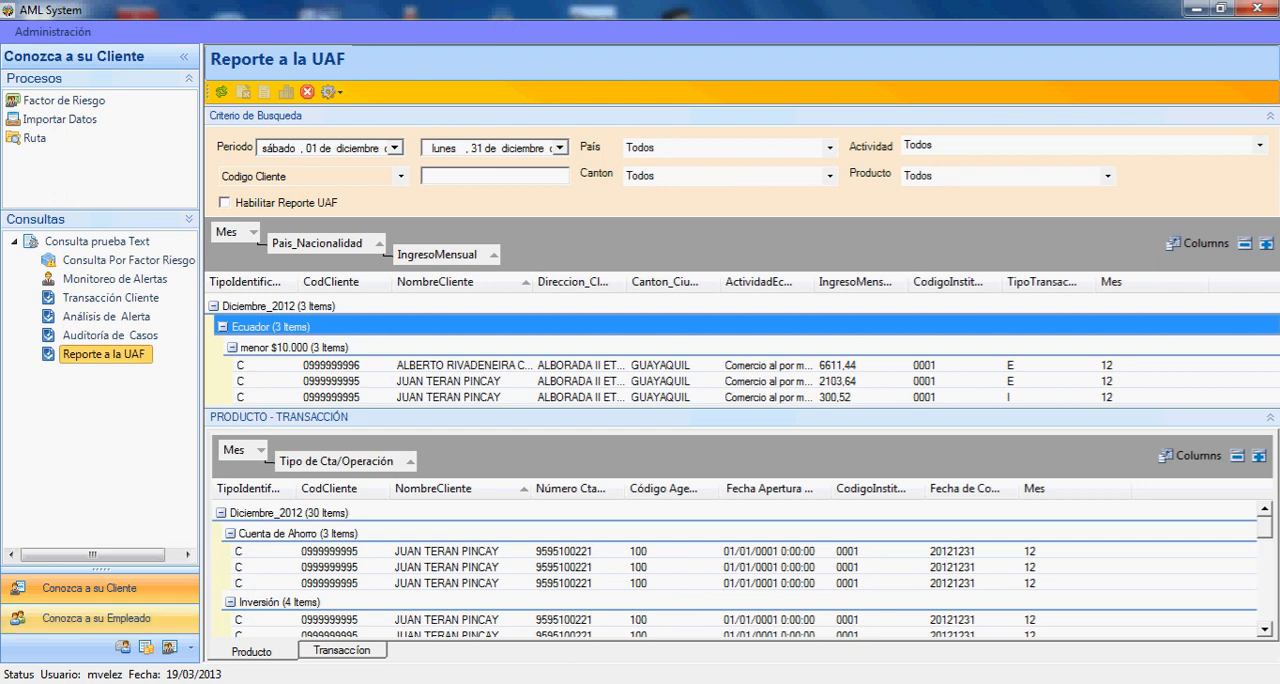
left_click(97, 618)
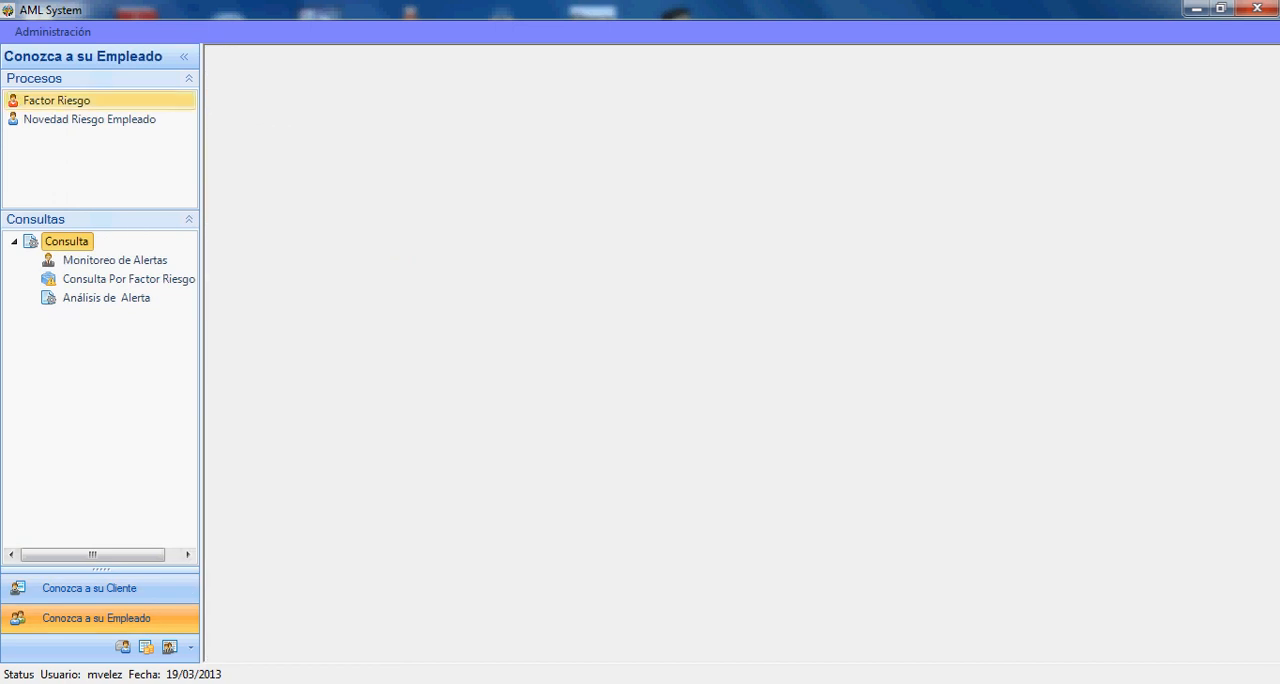
left_click(57, 100)
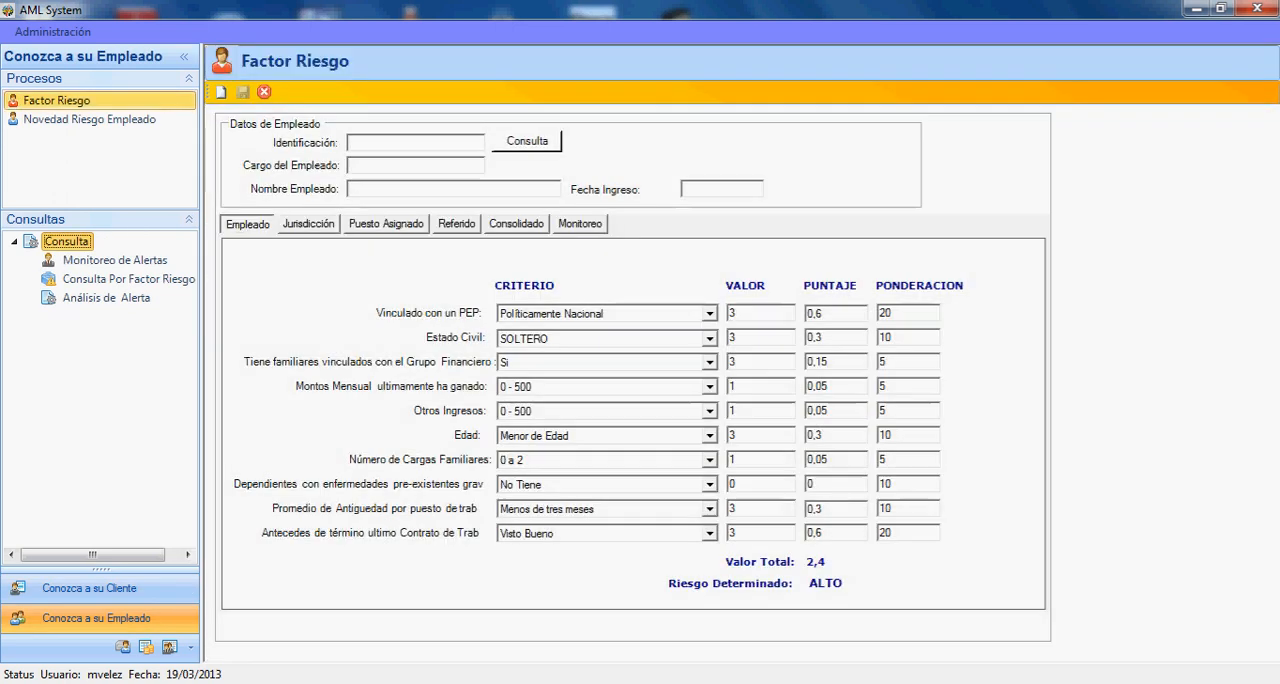
type("0001")
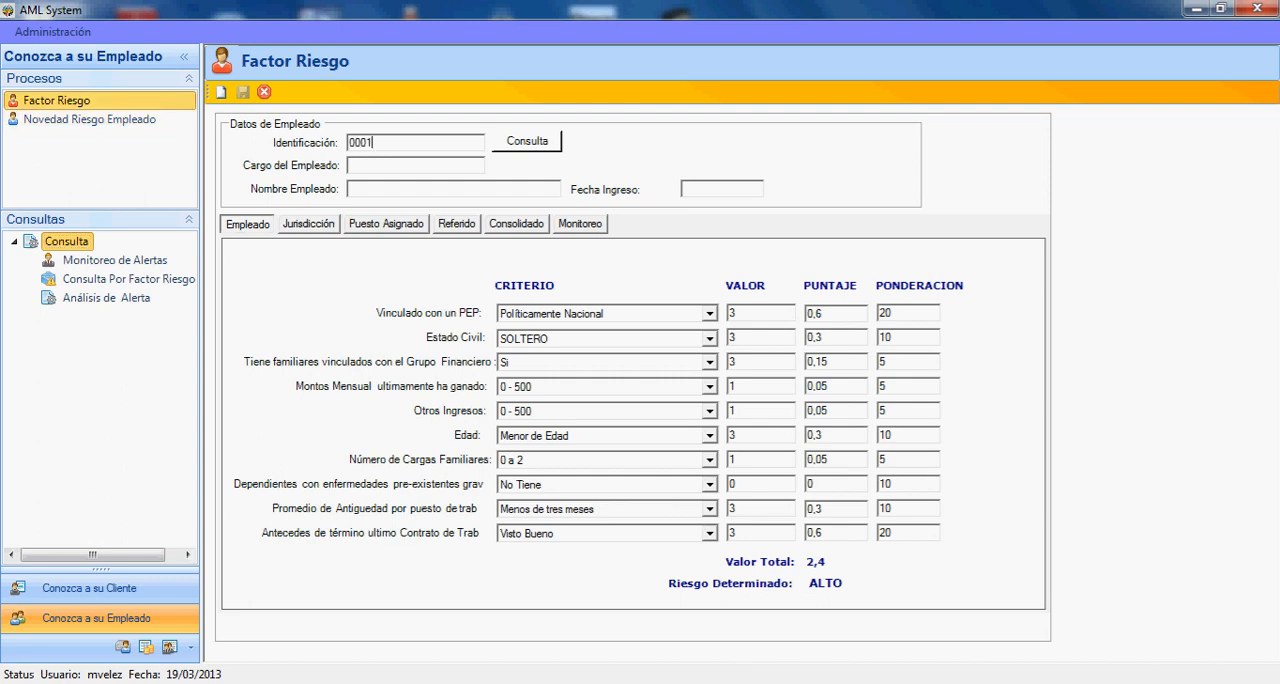
left_click(527, 141)
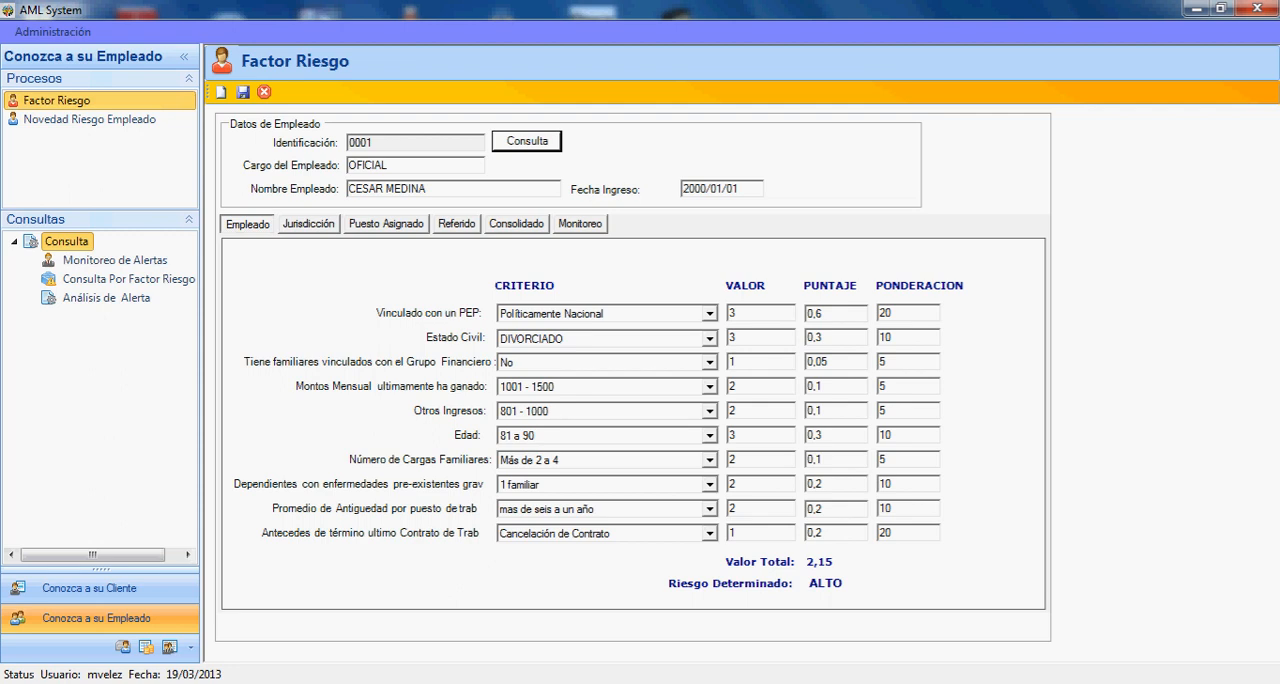
- Review the options for Vinculado con un PEP, Estado Civil, Tiene familiares vinculados con el Grupo Financiero and Montos Mensual without changing them
left_click(710, 314)
left_click(710, 314)
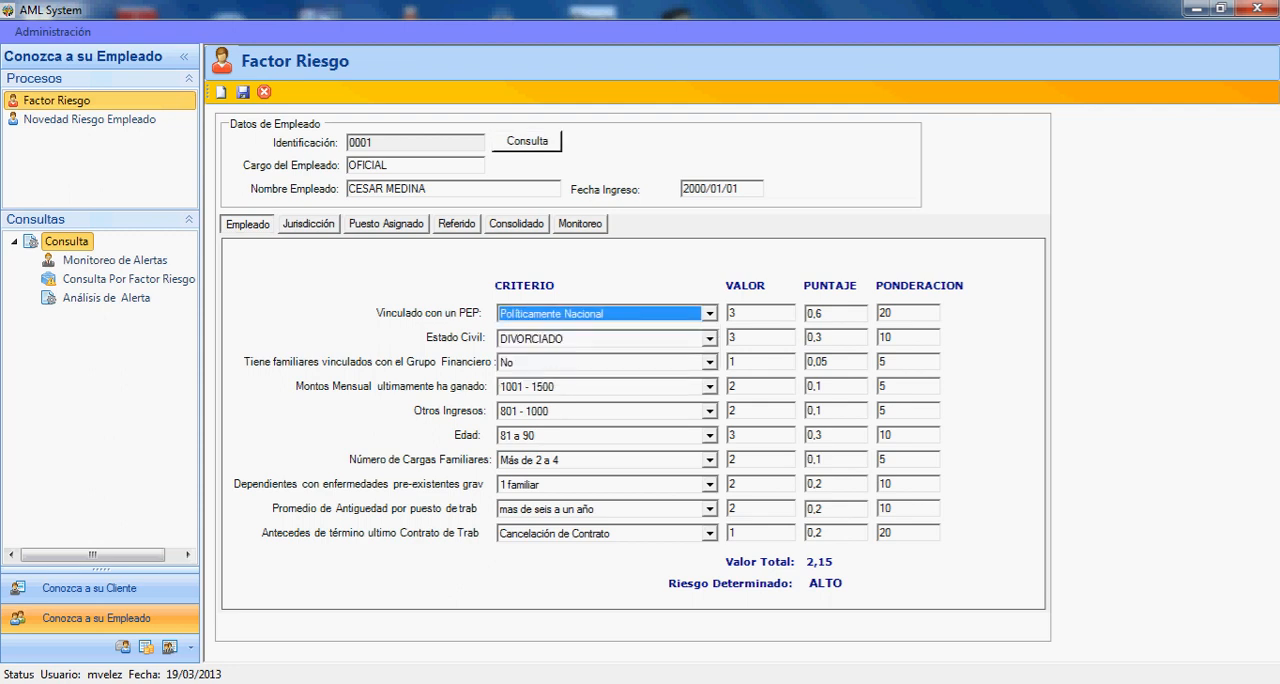
left_click(710, 339)
left_click(710, 339)
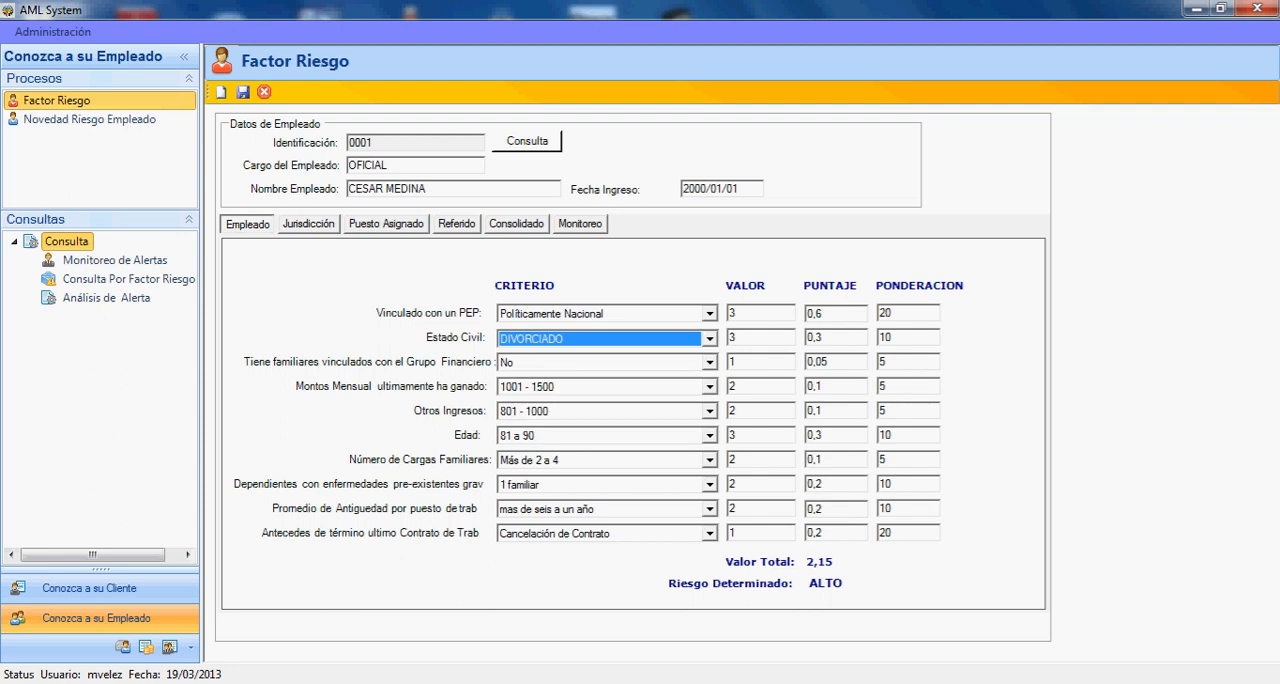
left_click(710, 363)
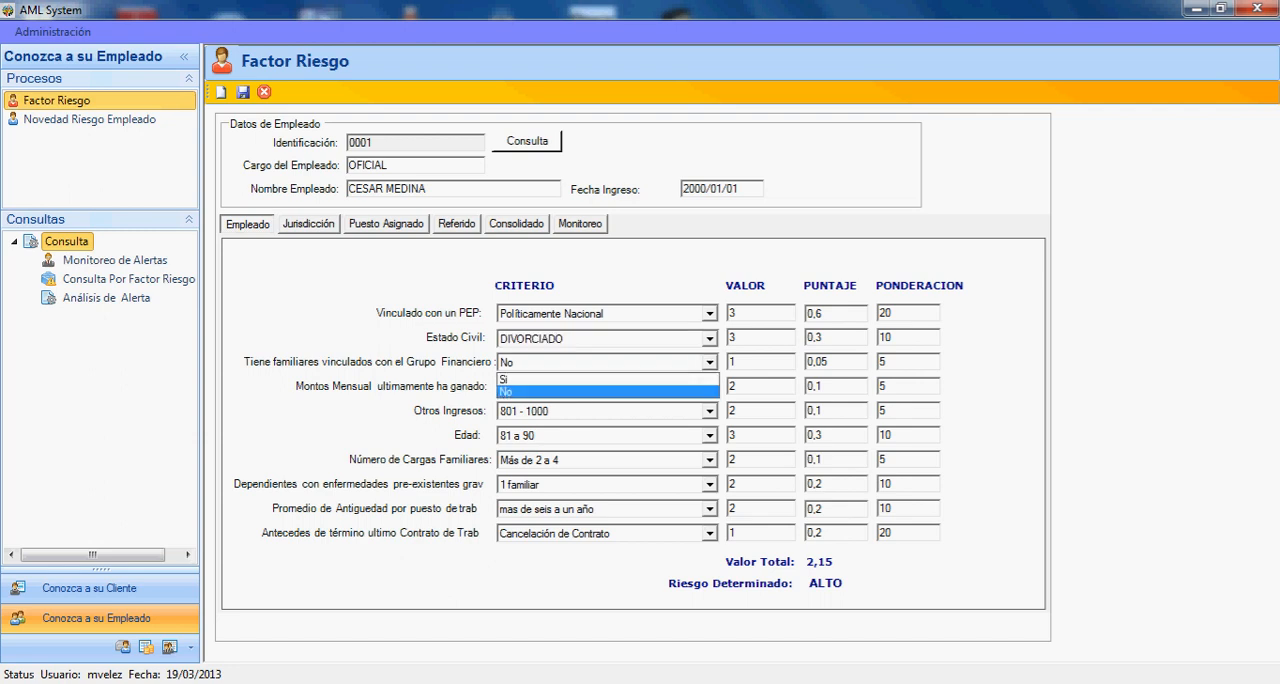
left_click(710, 363)
left_click(710, 387)
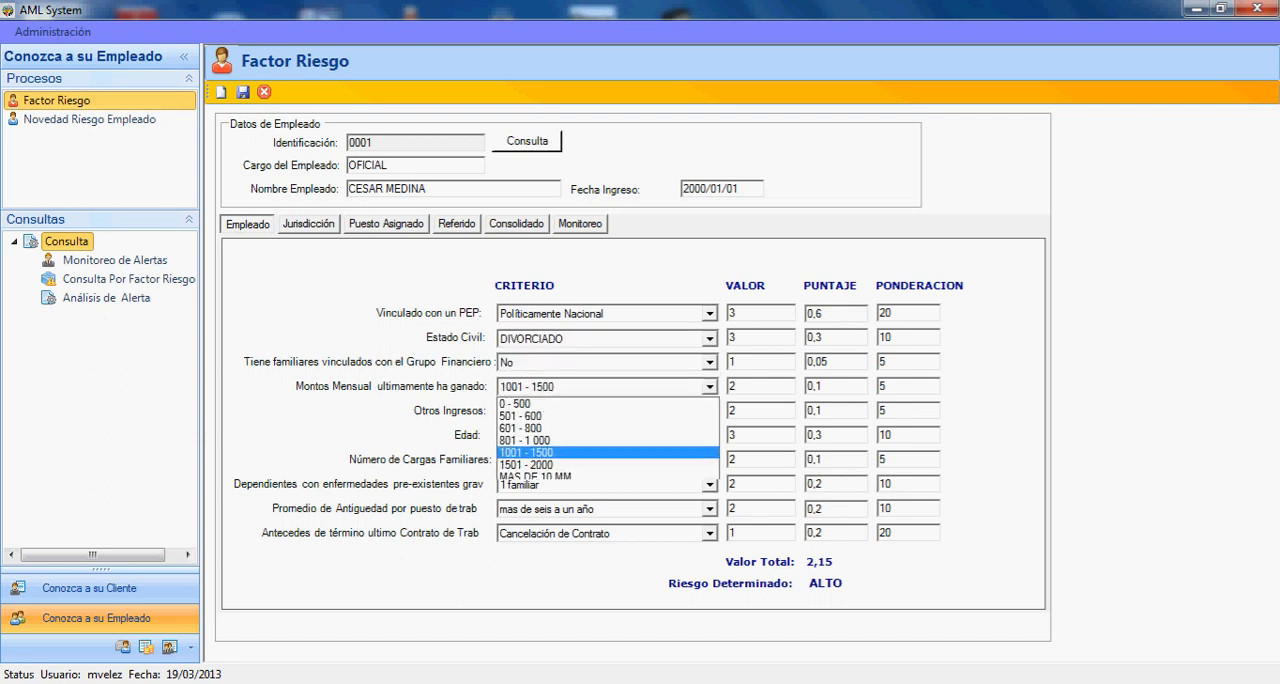
left_click(710, 387)
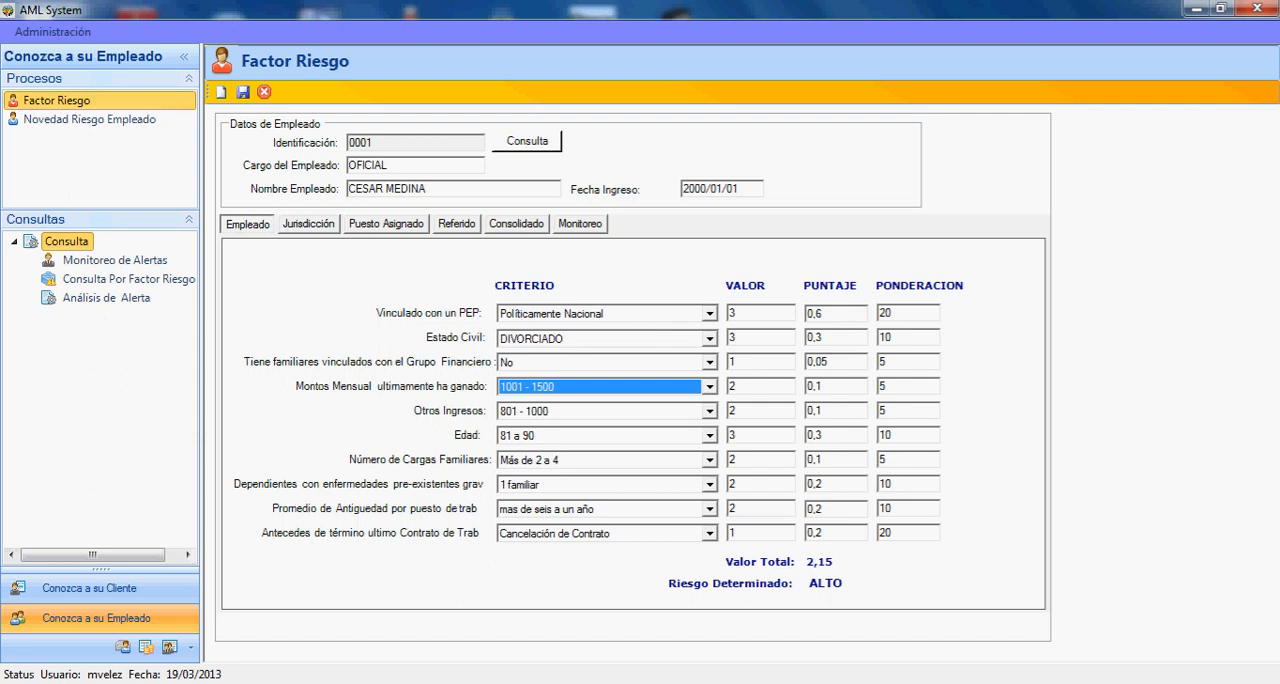
- Review the options for Otros Ingresos, Edad and Número de Cargas Familiares without changing them
left_click(710, 411)
left_click(710, 411)
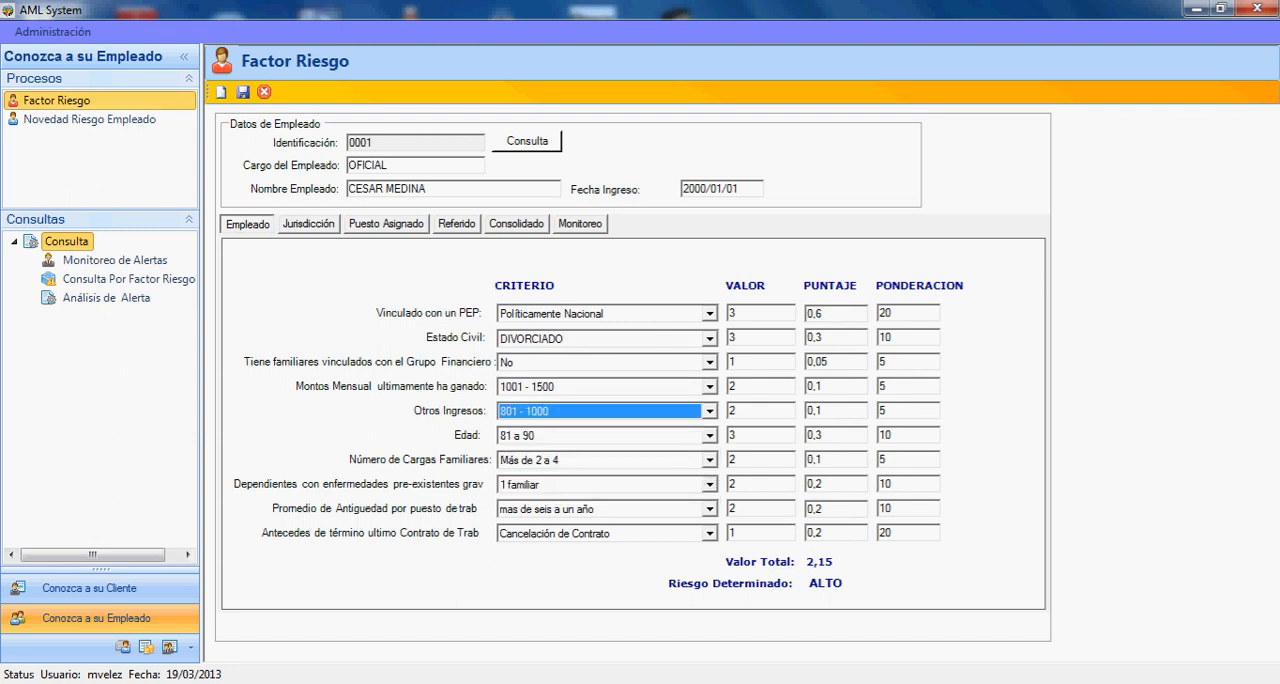
left_click(710, 436)
left_click(710, 436)
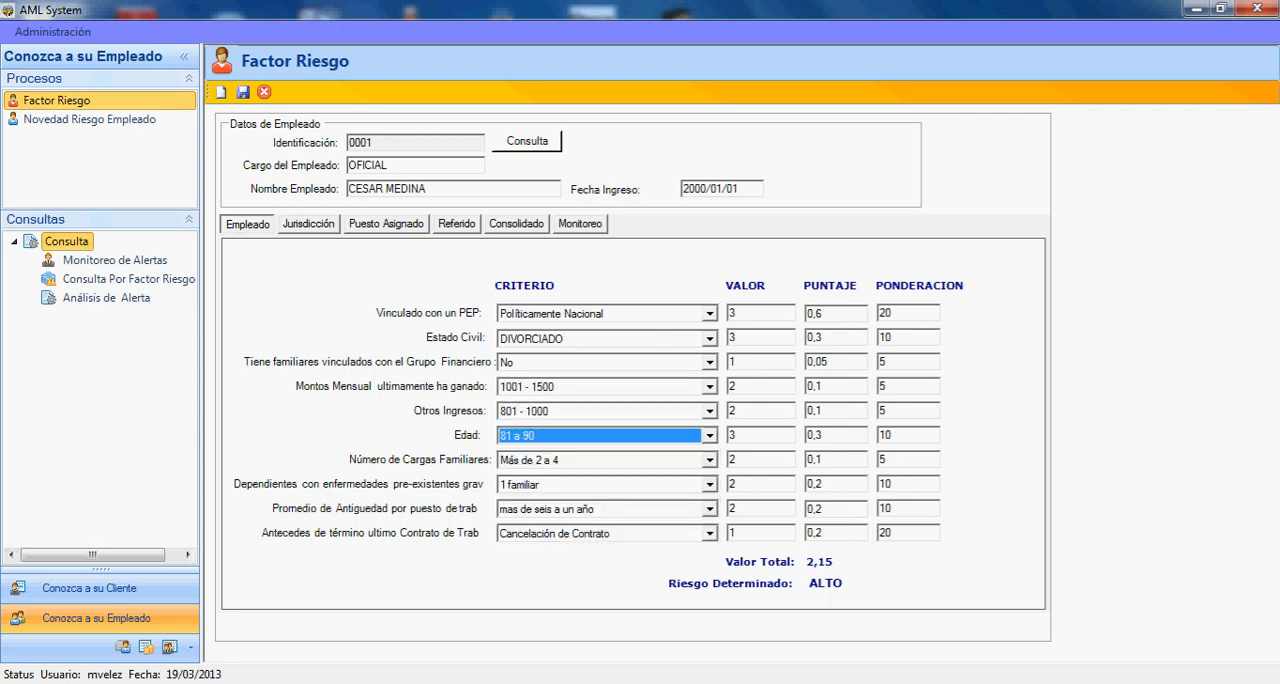
left_click(710, 460)
left_click(710, 460)
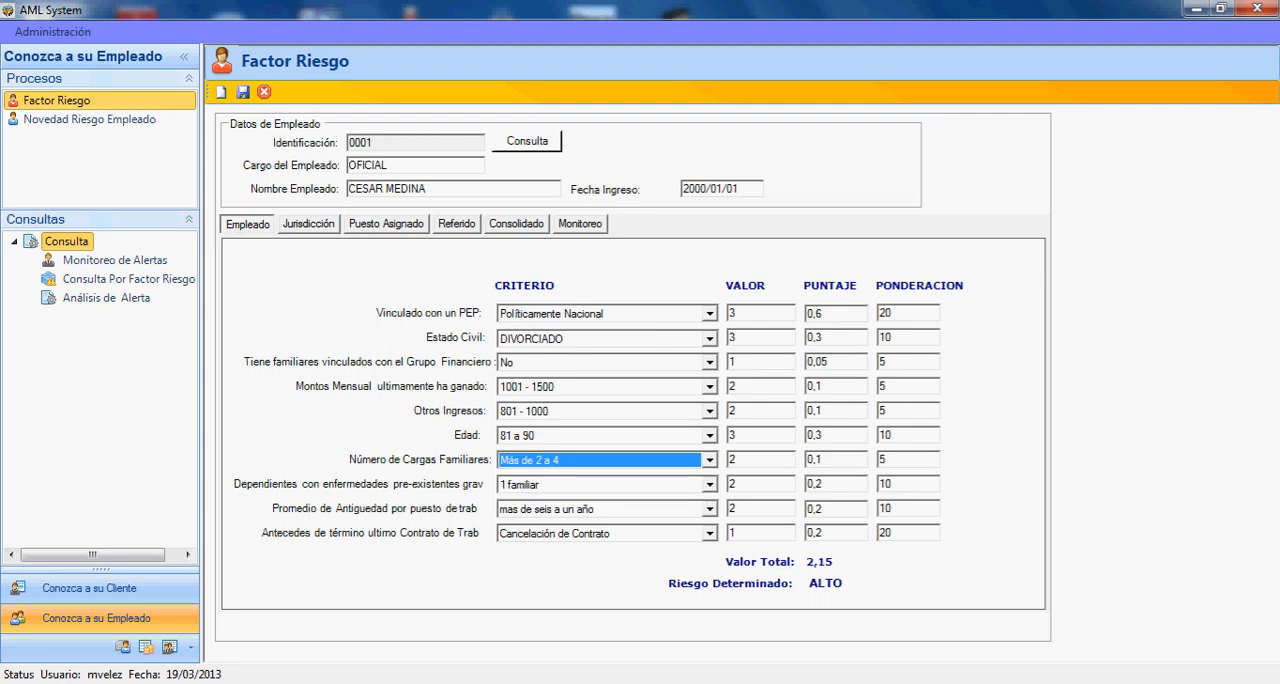
- Check the choices for dependents with serious pre-existing illnesses, average tenure per job and how the last work contract ended, keeping the selections
left_click(710, 484)
left_click(710, 484)
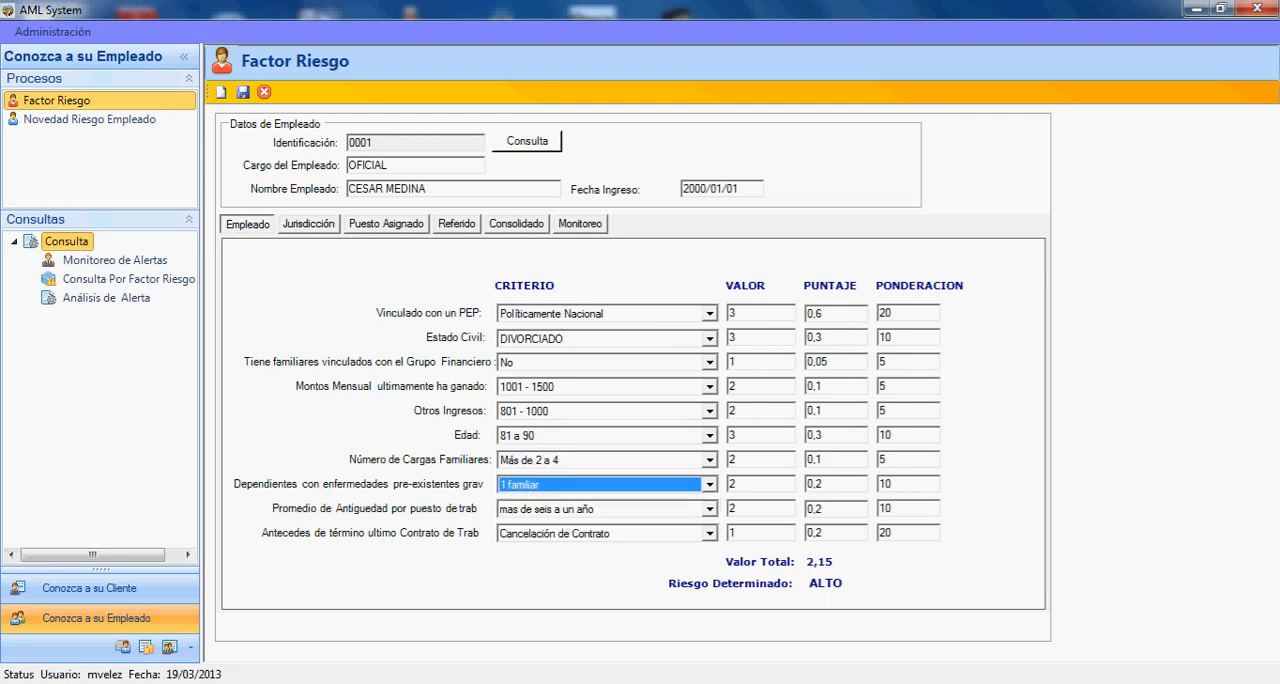
left_click(710, 509)
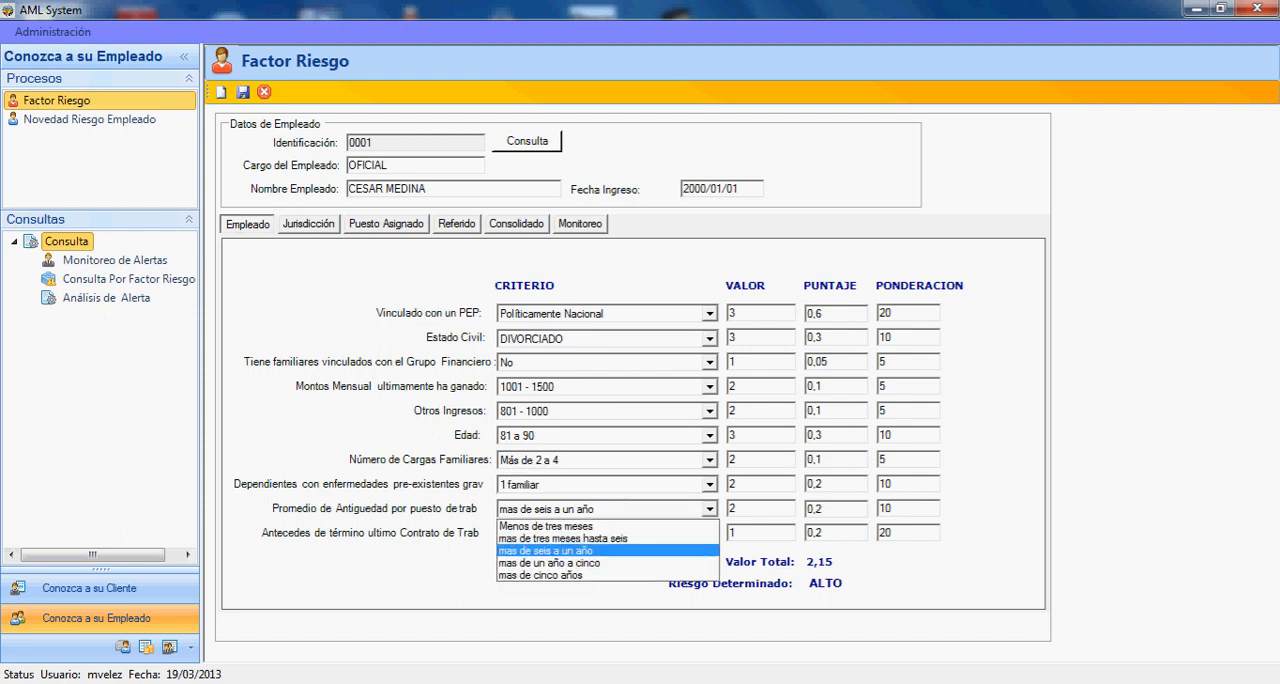
key("Escape")
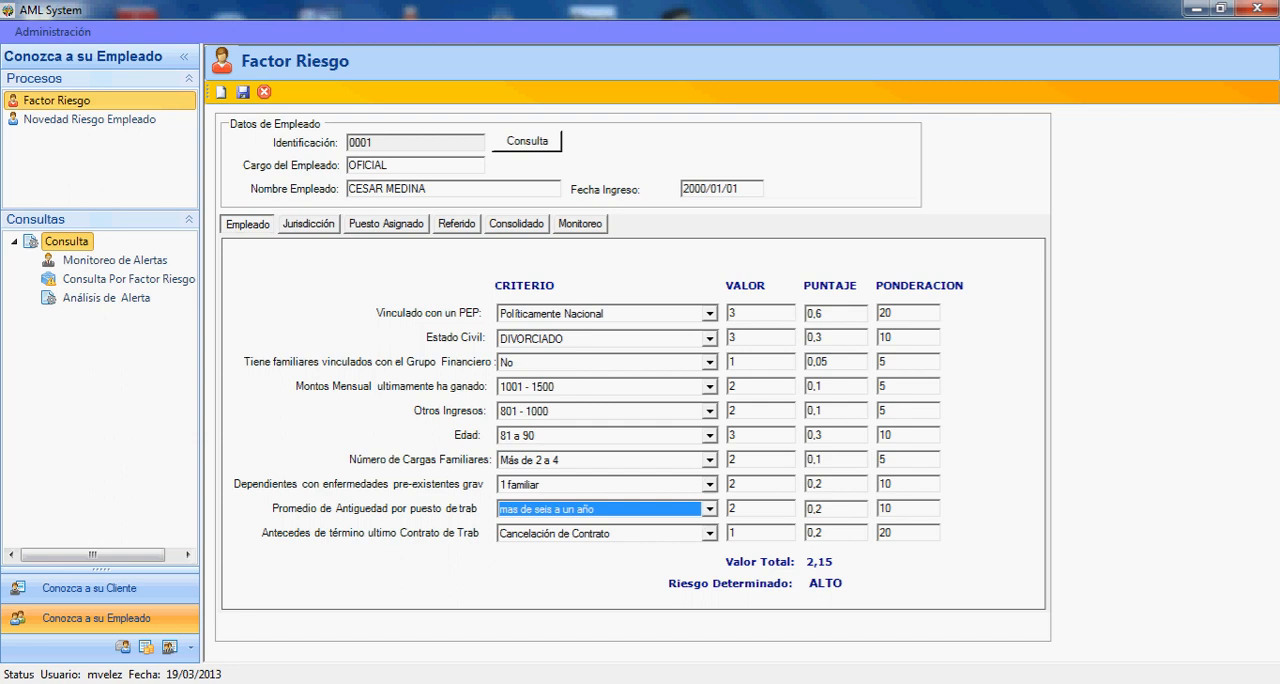
key("Tab")
key("alt+Down")
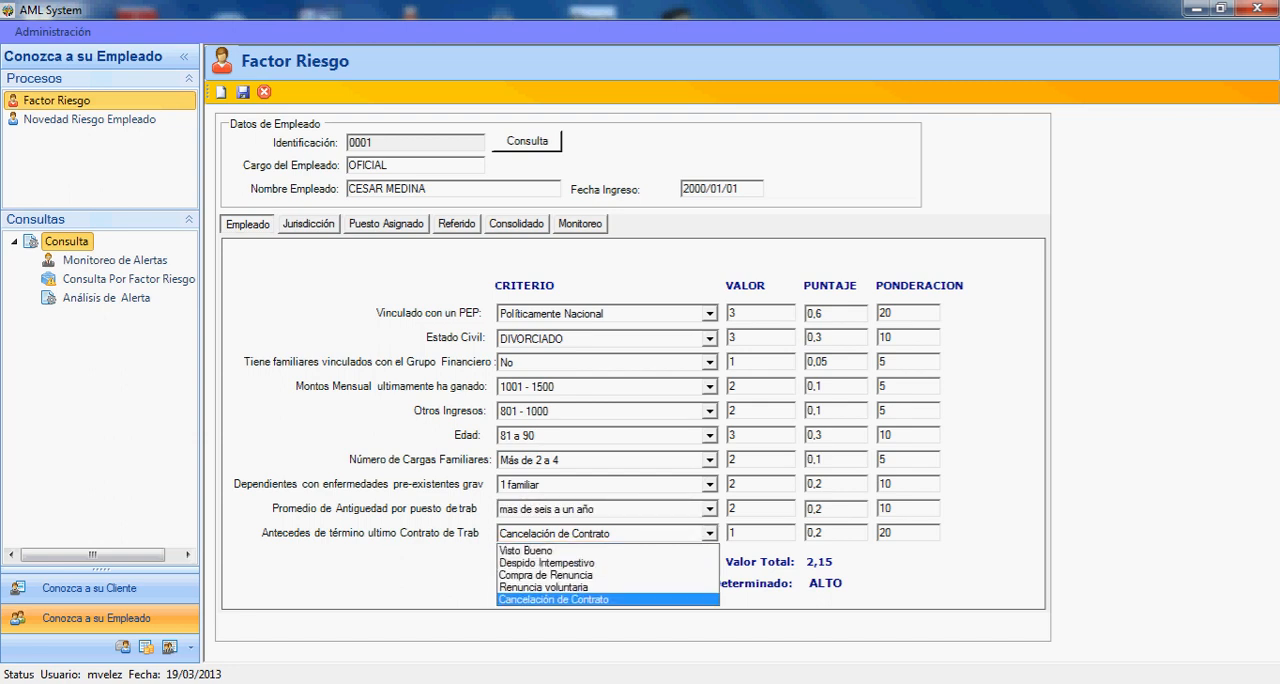
key("Escape")
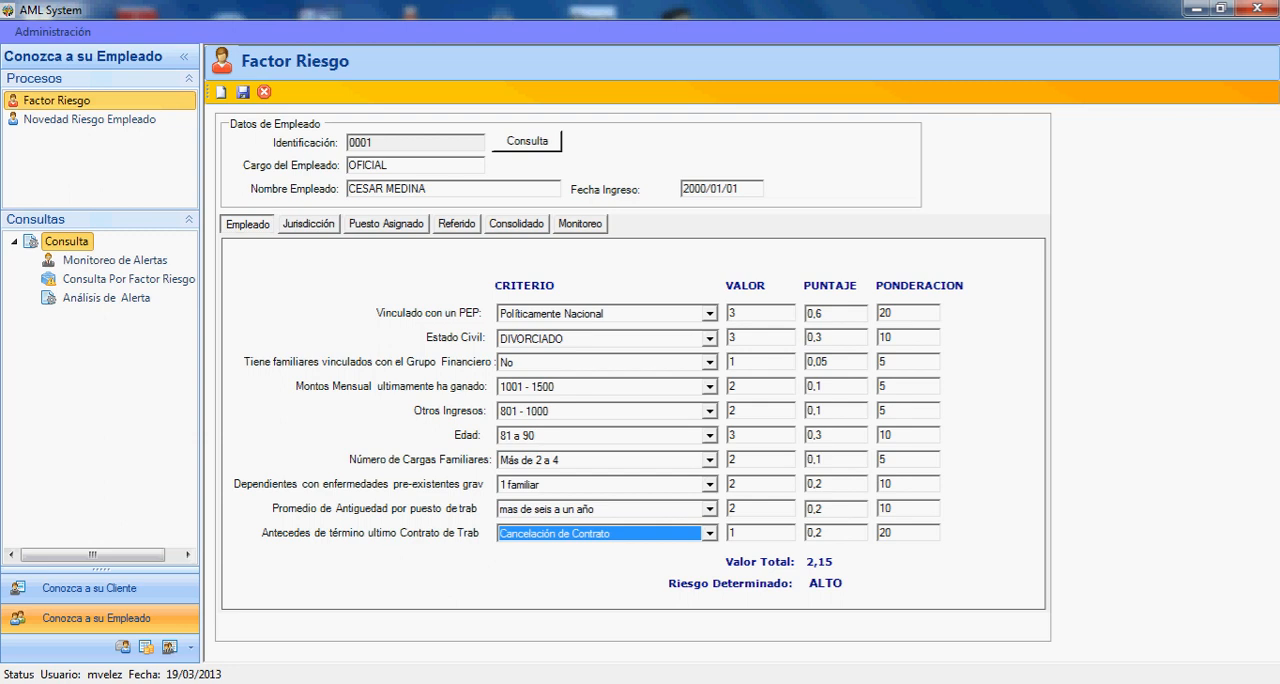
- In the employee's Jurisdicción factors, review the choices for País de nacimiento and Ciudad de Residencia without changing them
left_click(309, 224)
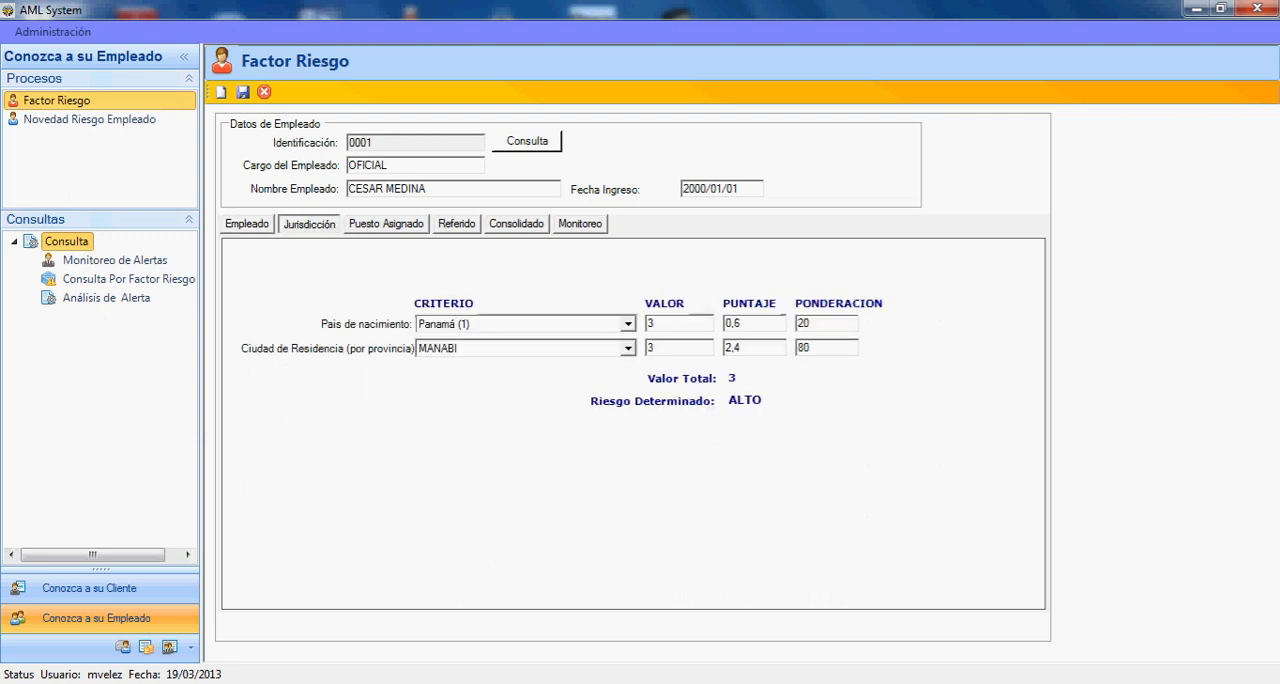
left_click(628, 324)
left_click(628, 324)
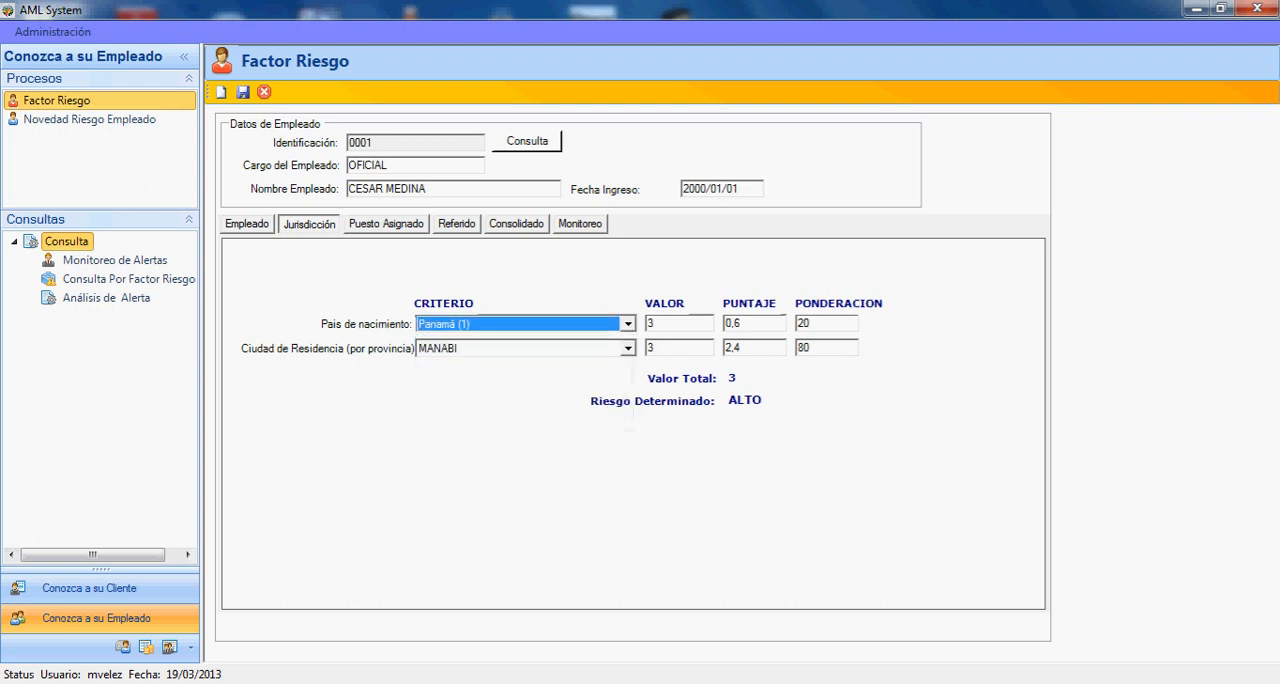
left_click(628, 348)
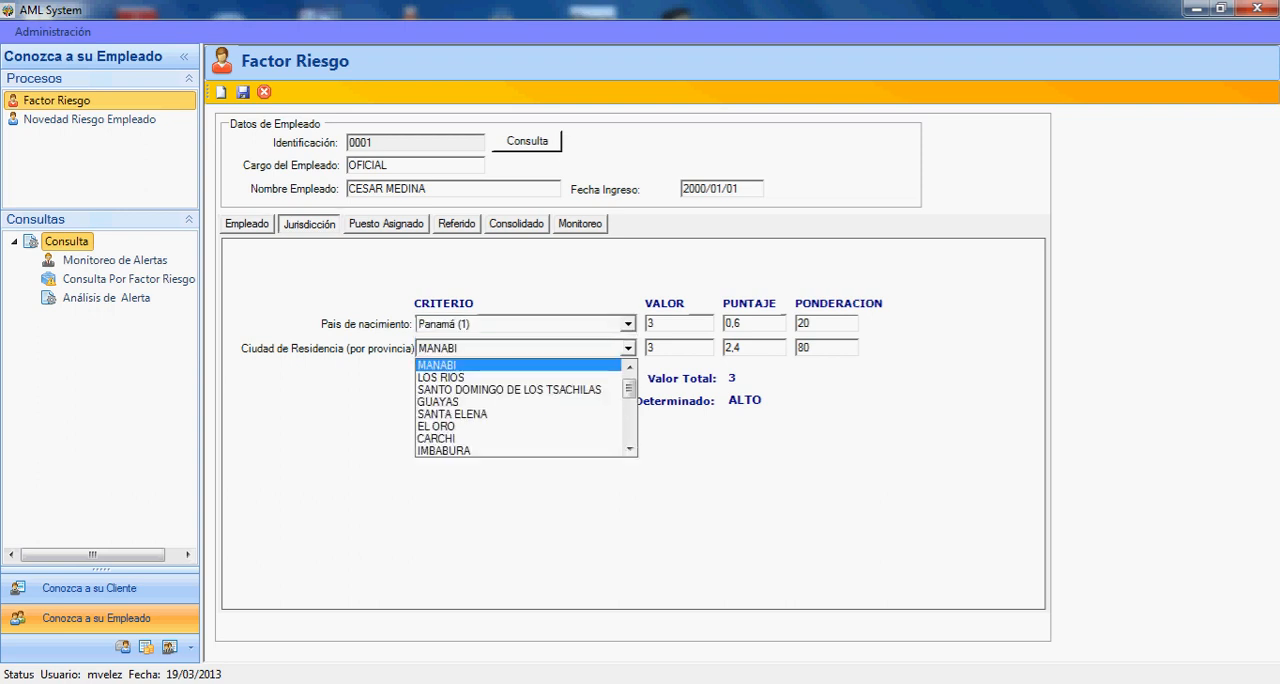
left_click(628, 348)
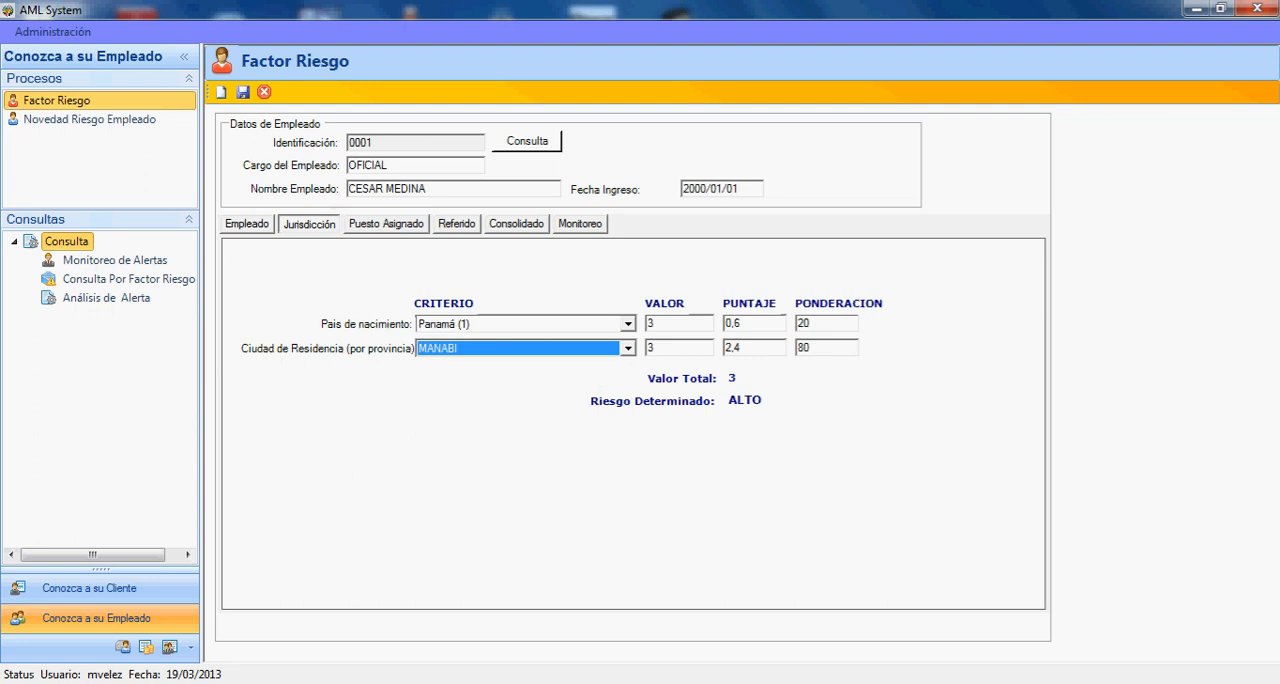
- In Puesto Asignado, review the options for Maneja Información Sensible, Maneja Claves Electrónicas, Emite Documentos Financieros and Maneja Valores en Efectivo, keeping the selections
left_click(387, 224)
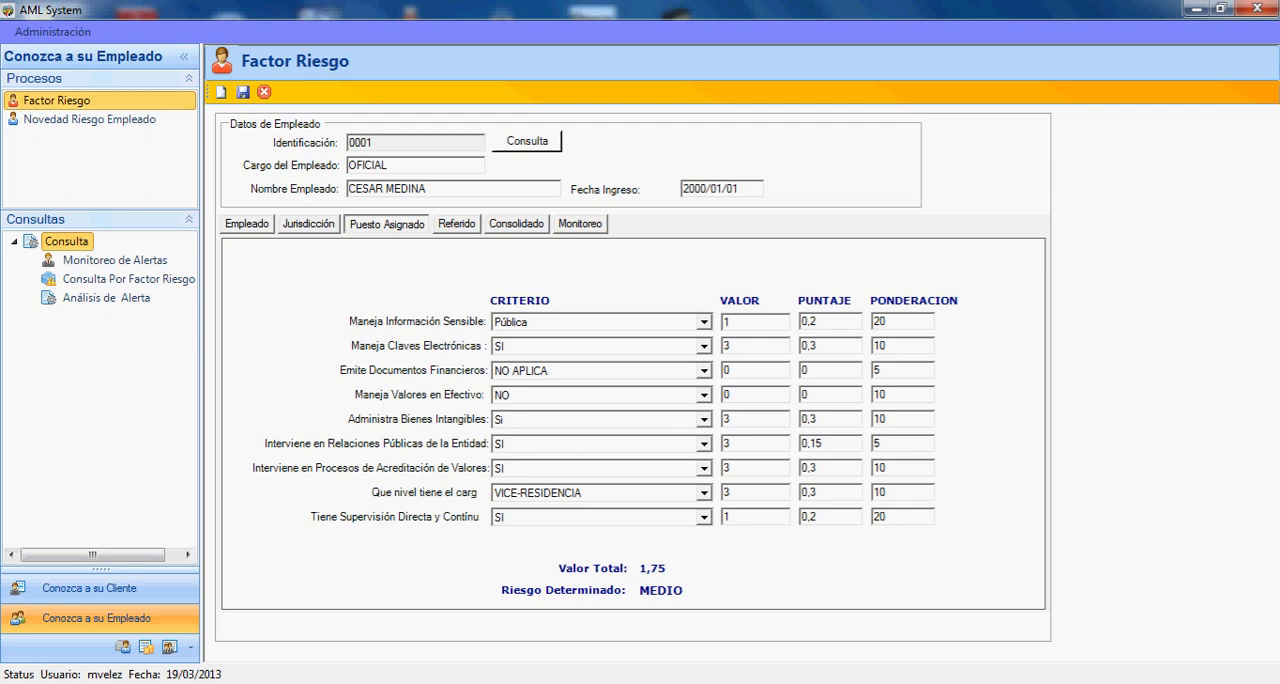
left_click(704, 322)
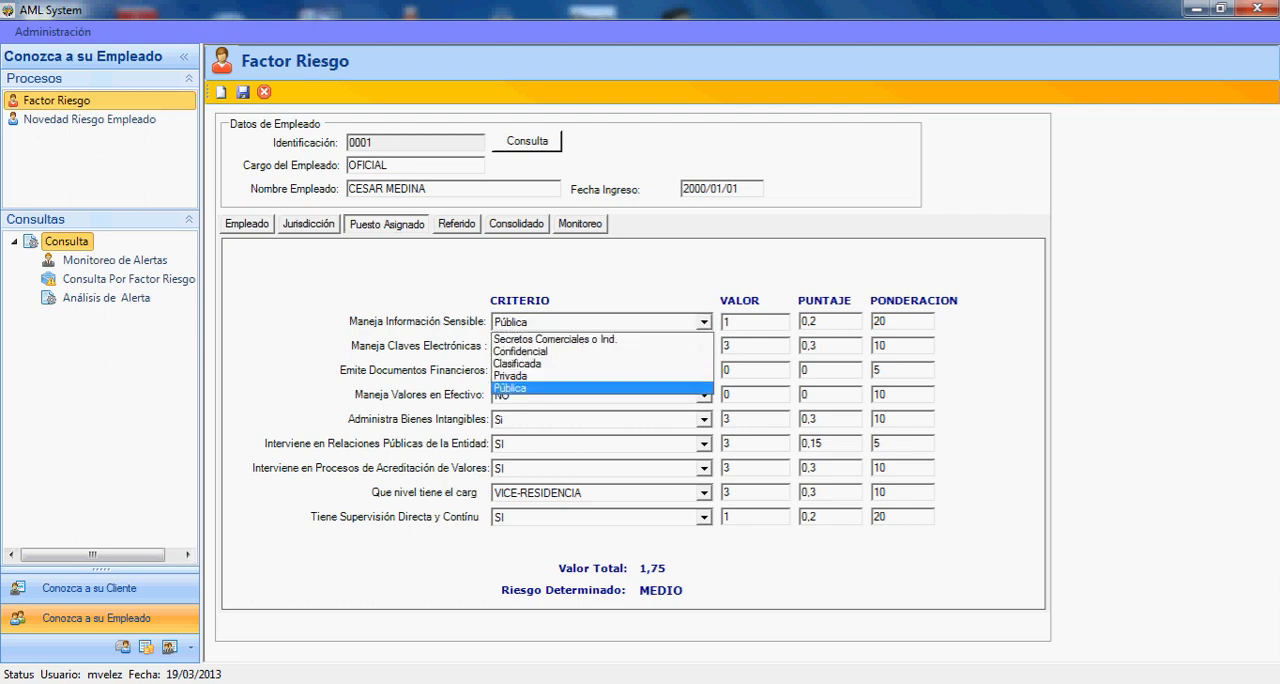
left_click(704, 322)
left_click(704, 346)
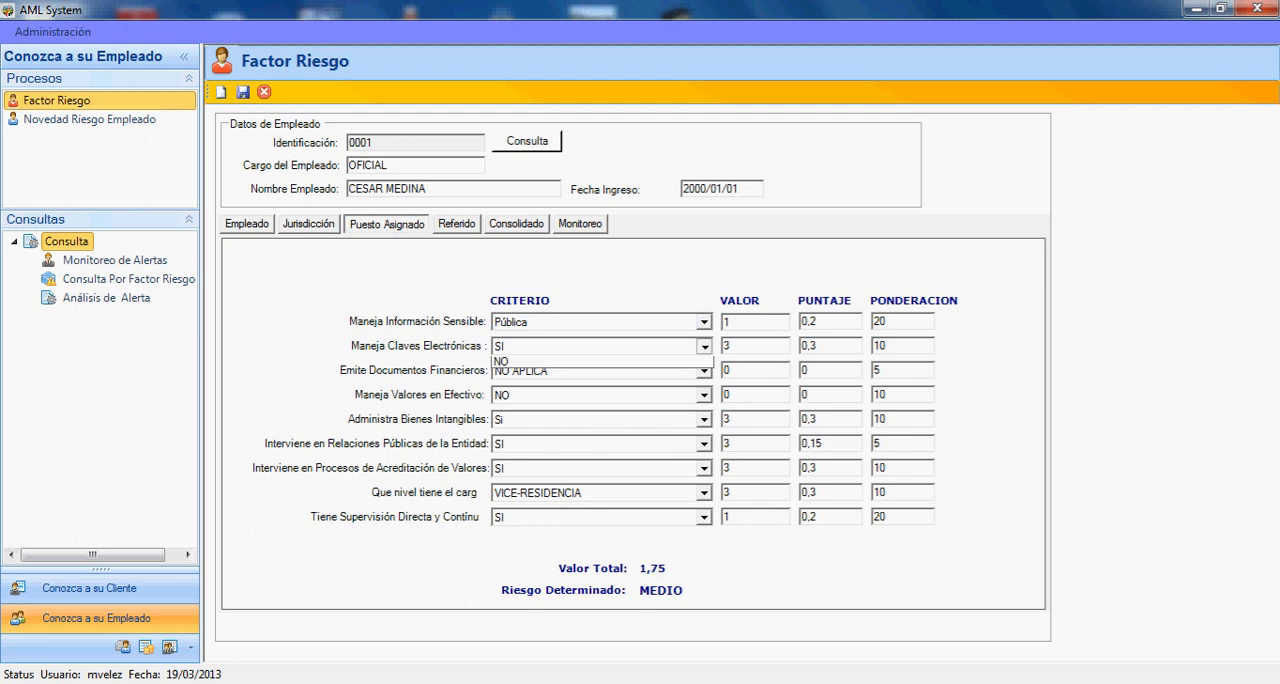
left_click(704, 346)
left_click(704, 370)
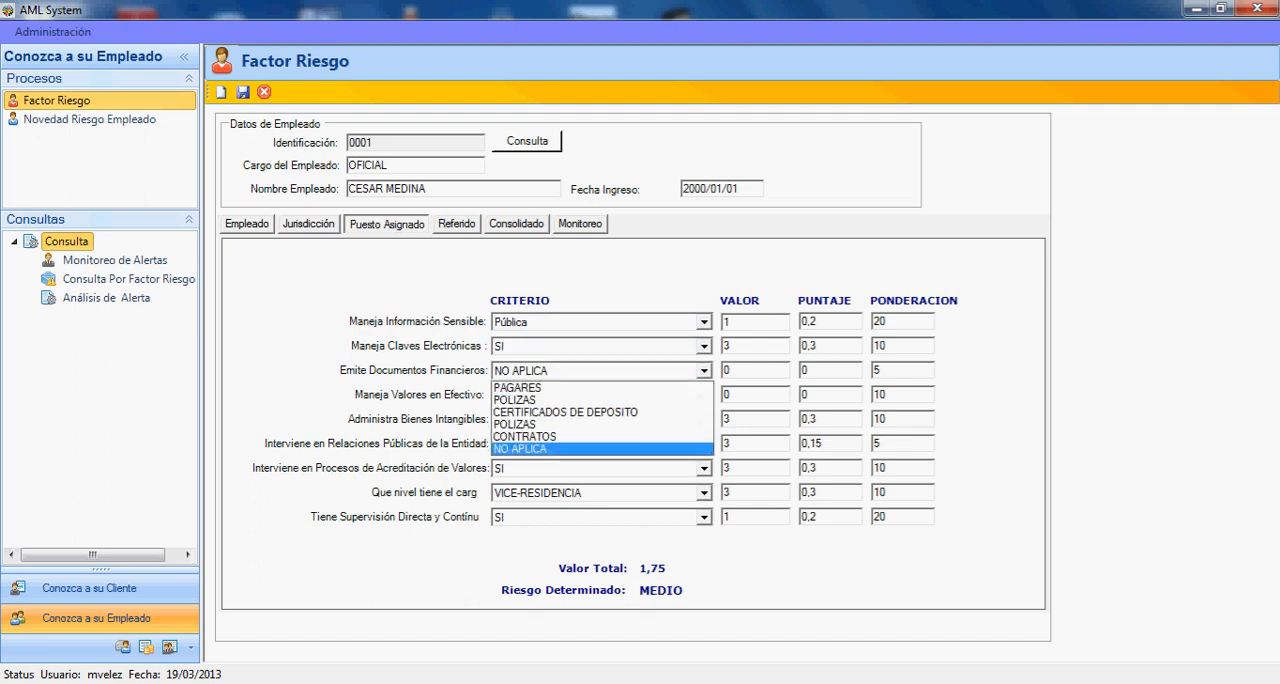
left_click(704, 370)
left_click(704, 395)
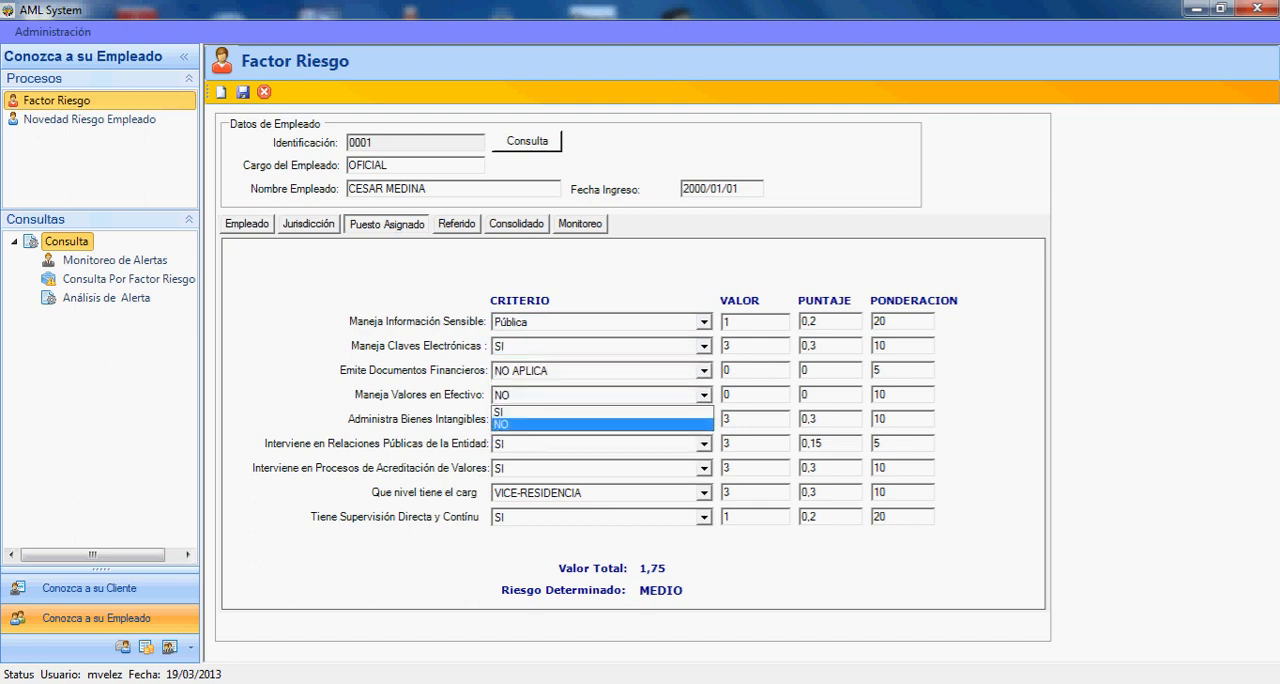
left_click(704, 395)
- Review the remaining Puesto Asignado options, from Administra Bienes Intangibles through the position level to direct supervision, without changing them
left_click(704, 419)
left_click(704, 419)
left_click(704, 444)
left_click(704, 444)
left_click(704, 468)
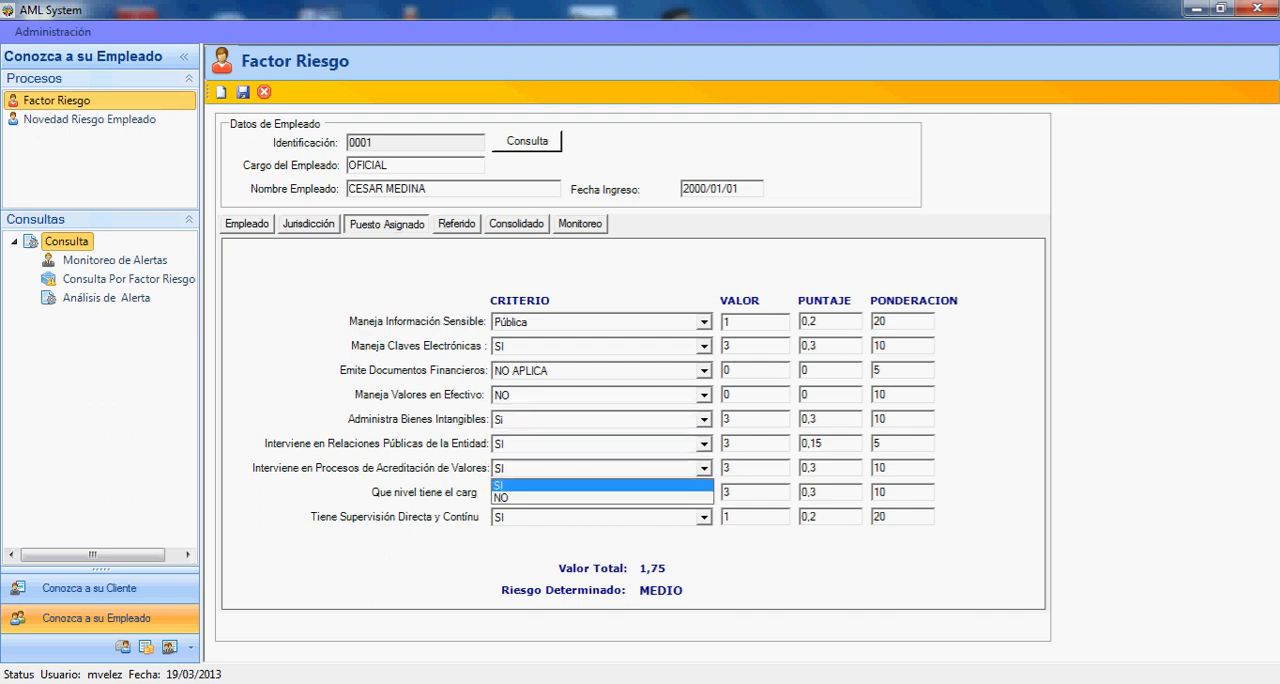
left_click(704, 468)
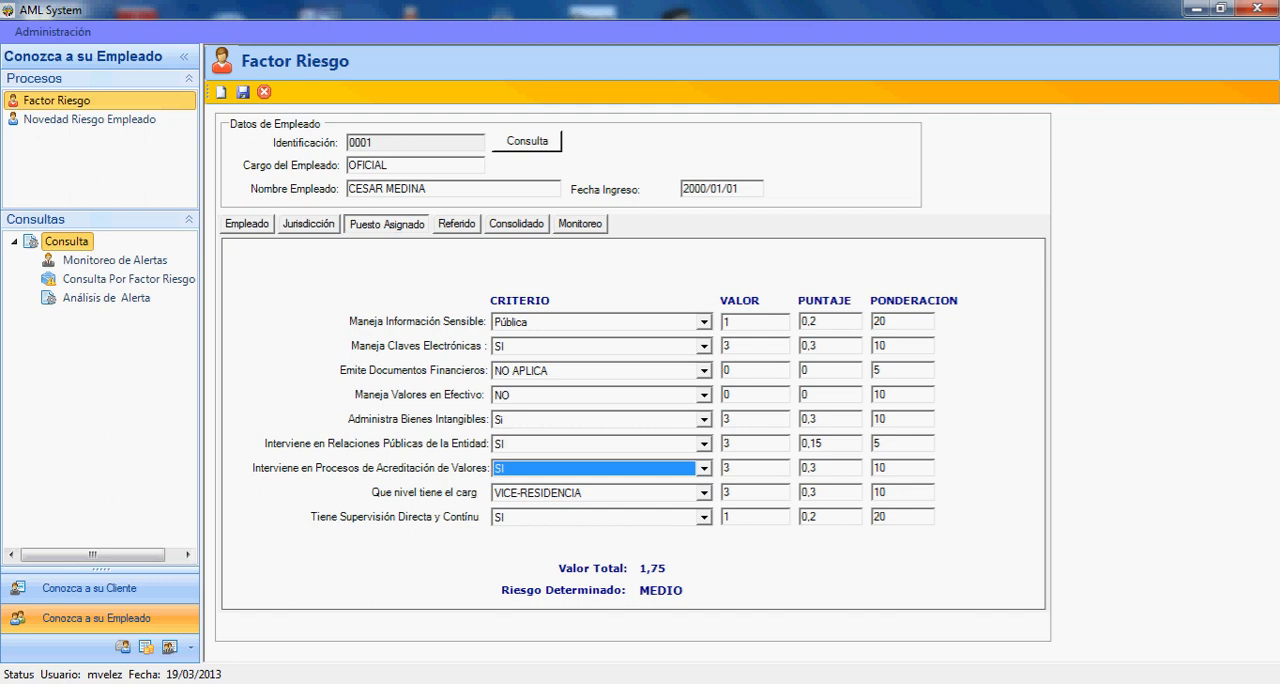
left_click(704, 493)
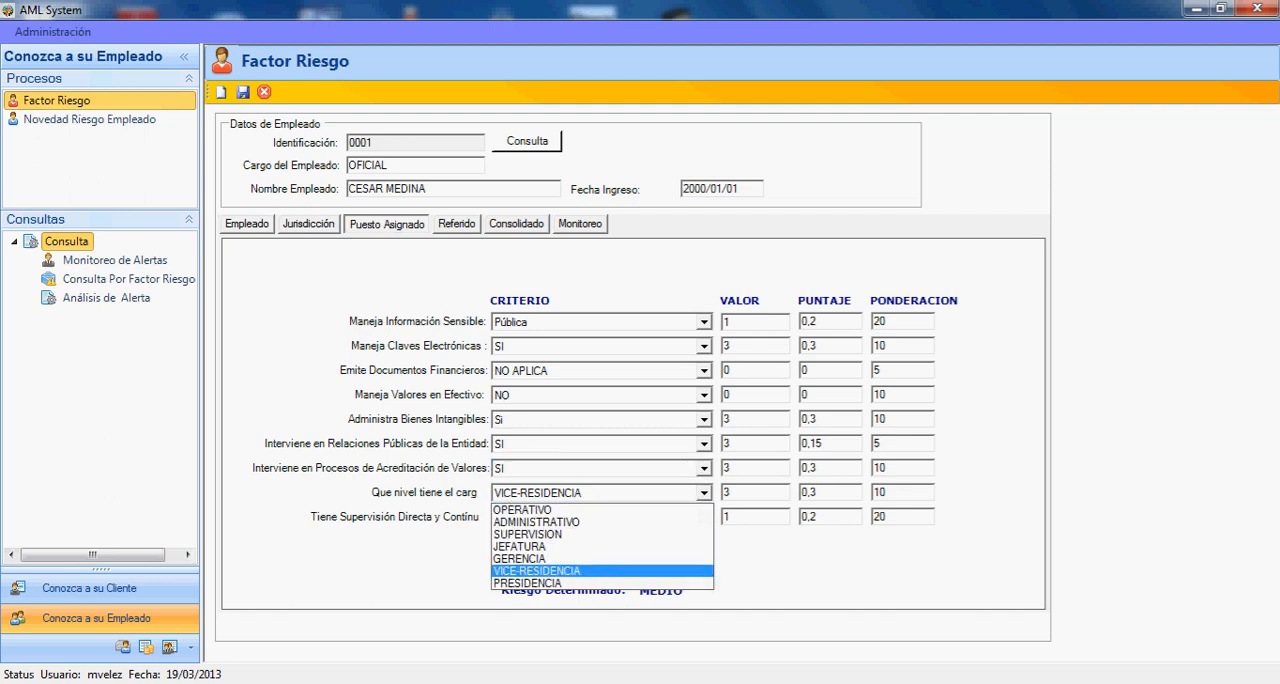
left_click(704, 493)
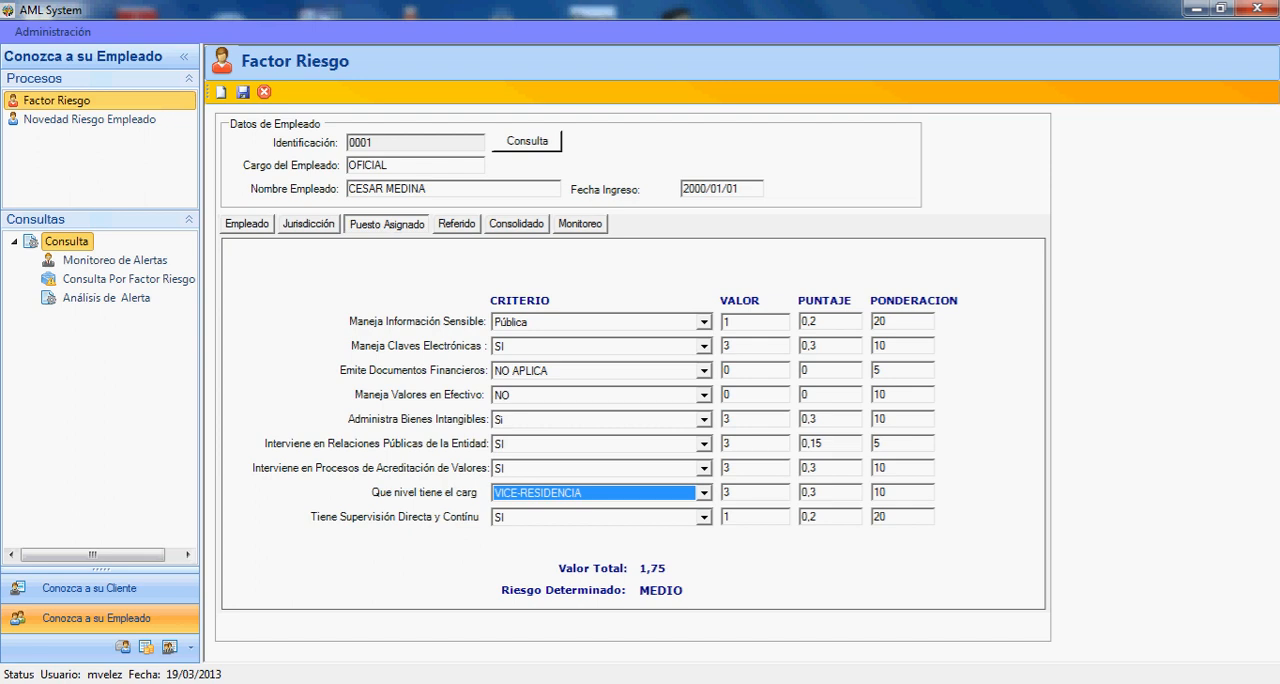
left_click(704, 517)
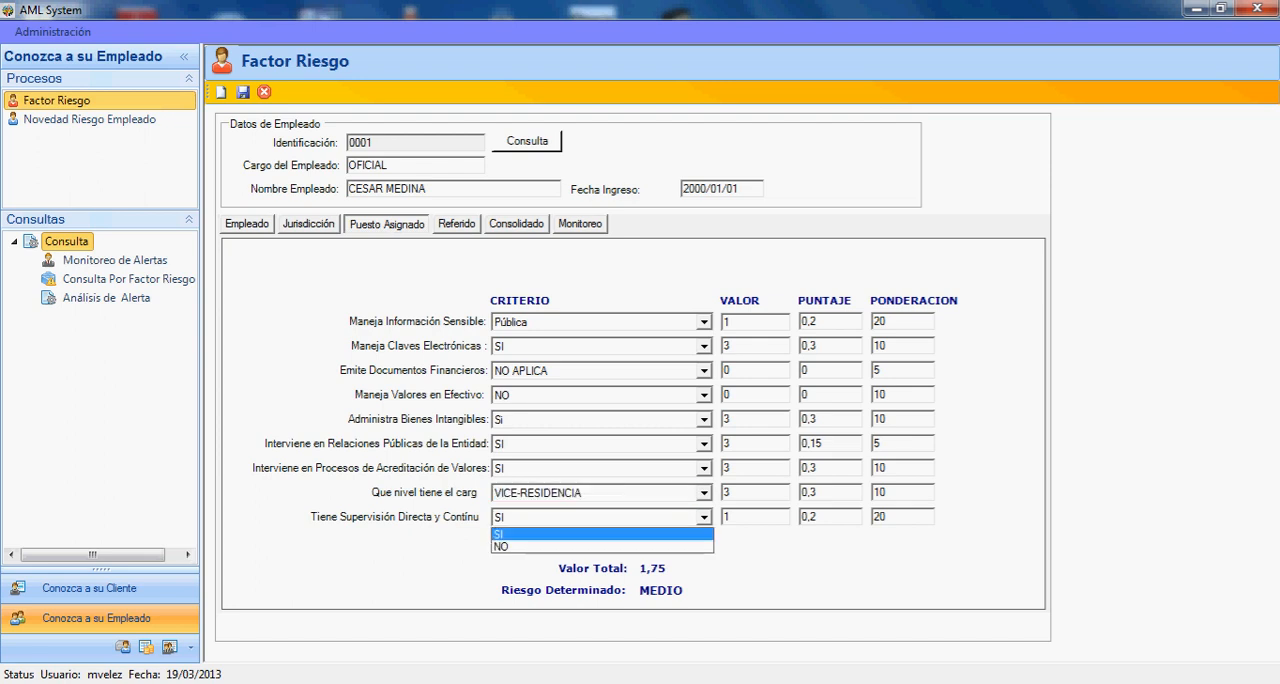
left_click(704, 517)
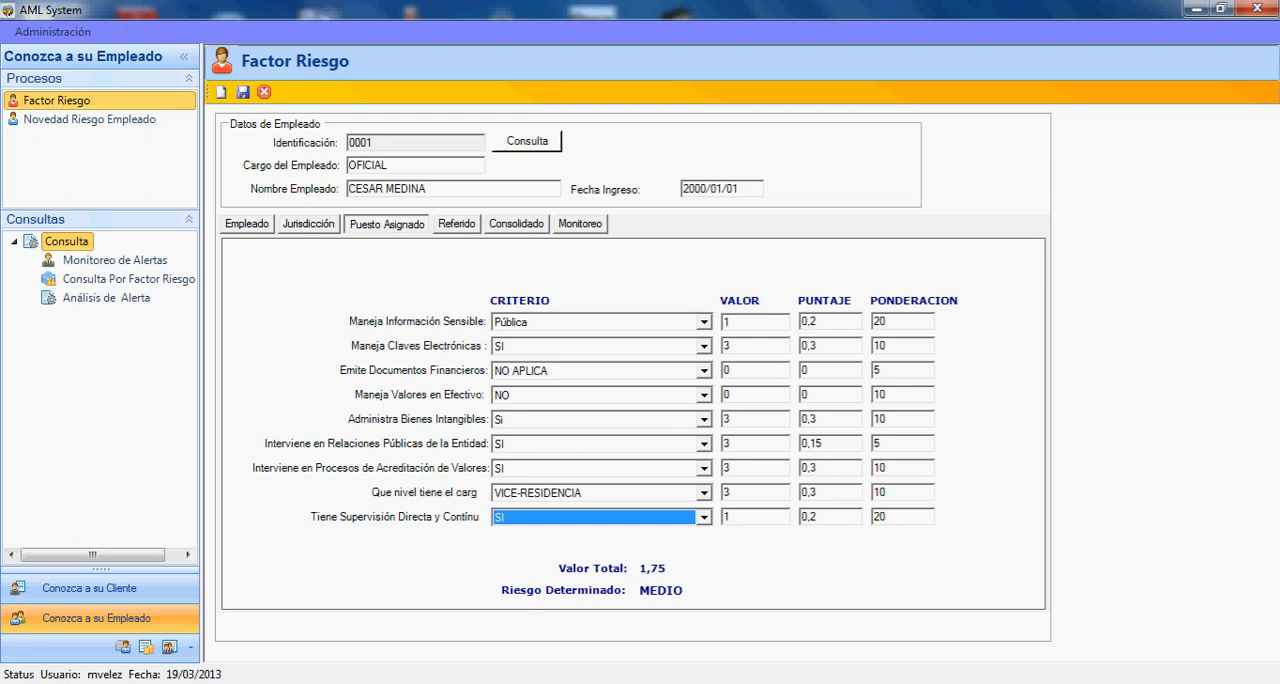
- In the Referido factors, review the options for PEP, Concurso de Merecimientos and Director / Gerencia without changing them
left_click(457, 224)
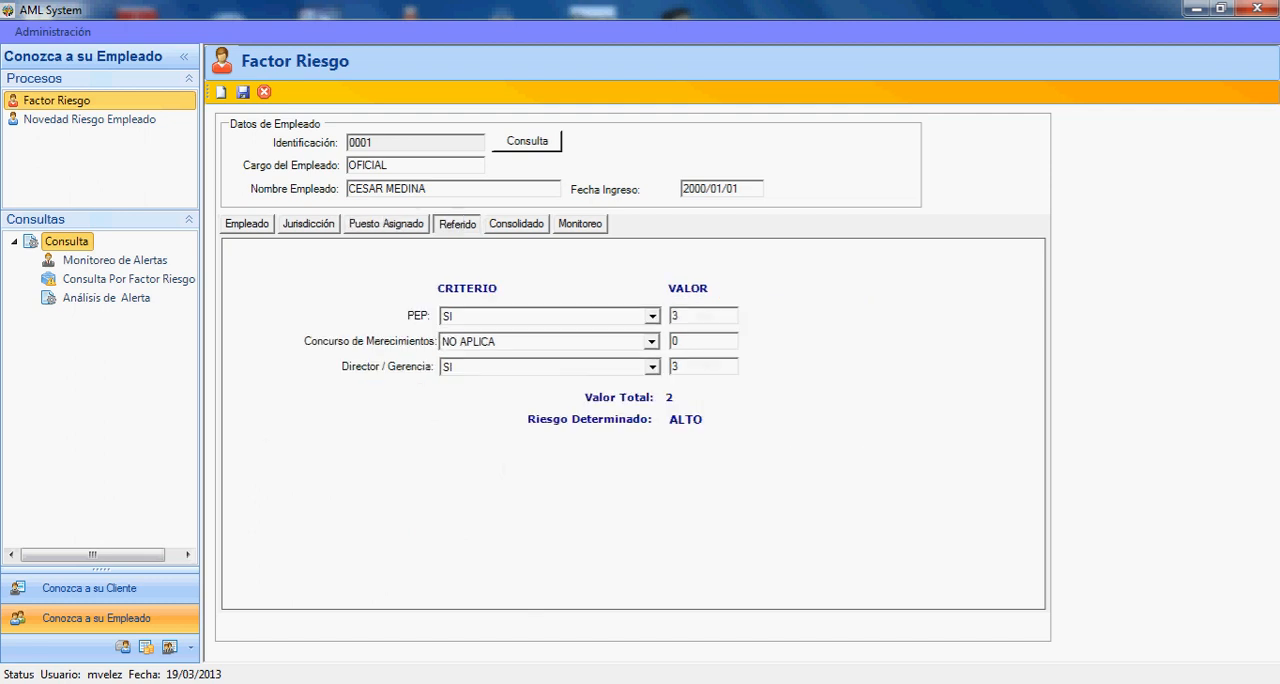
left_click(652, 316)
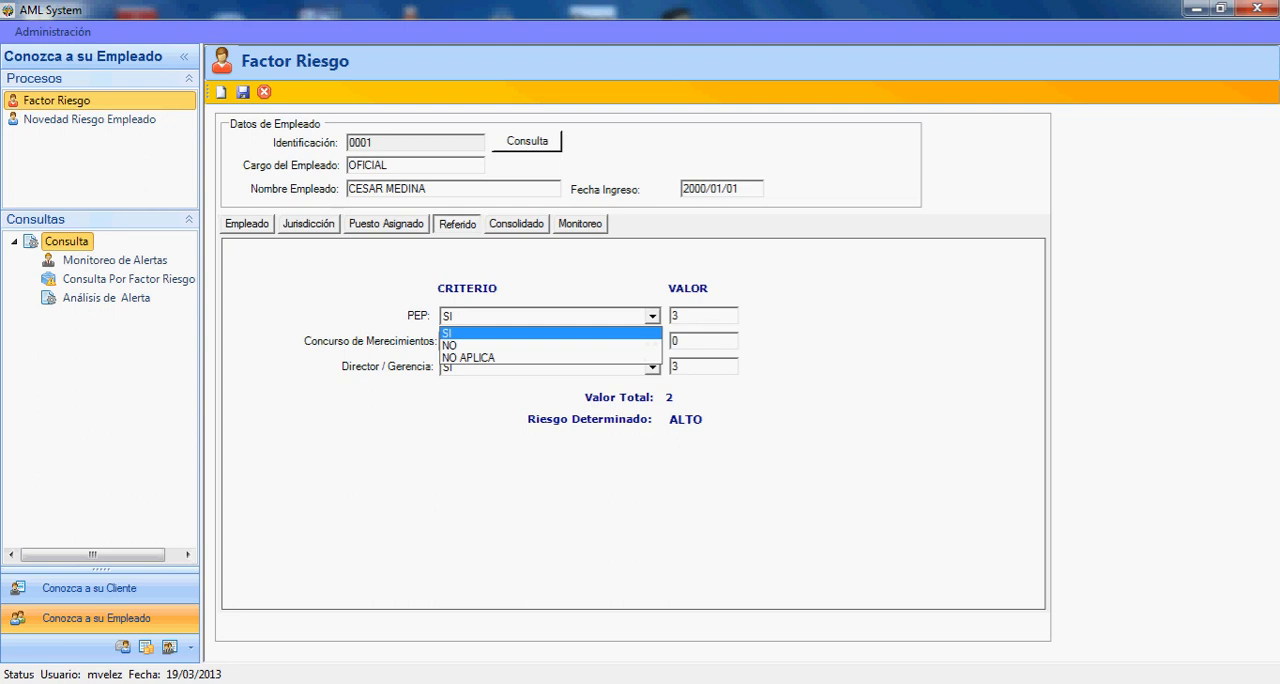
left_click(652, 316)
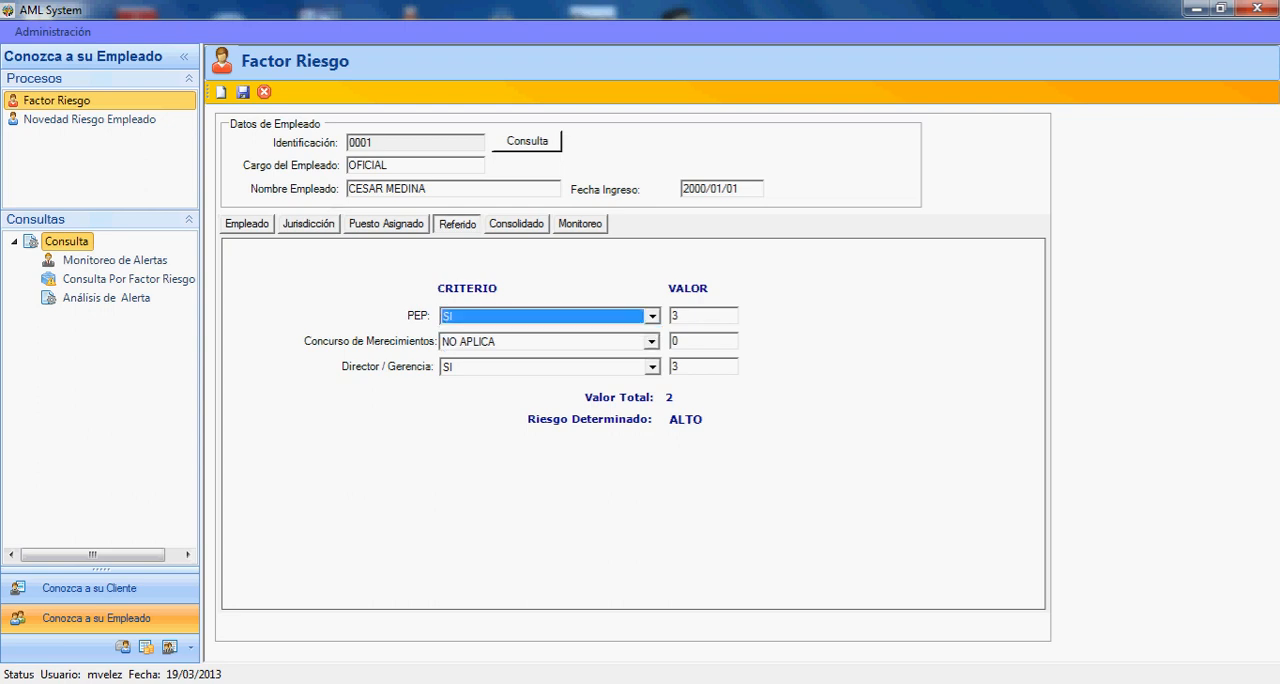
left_click(652, 342)
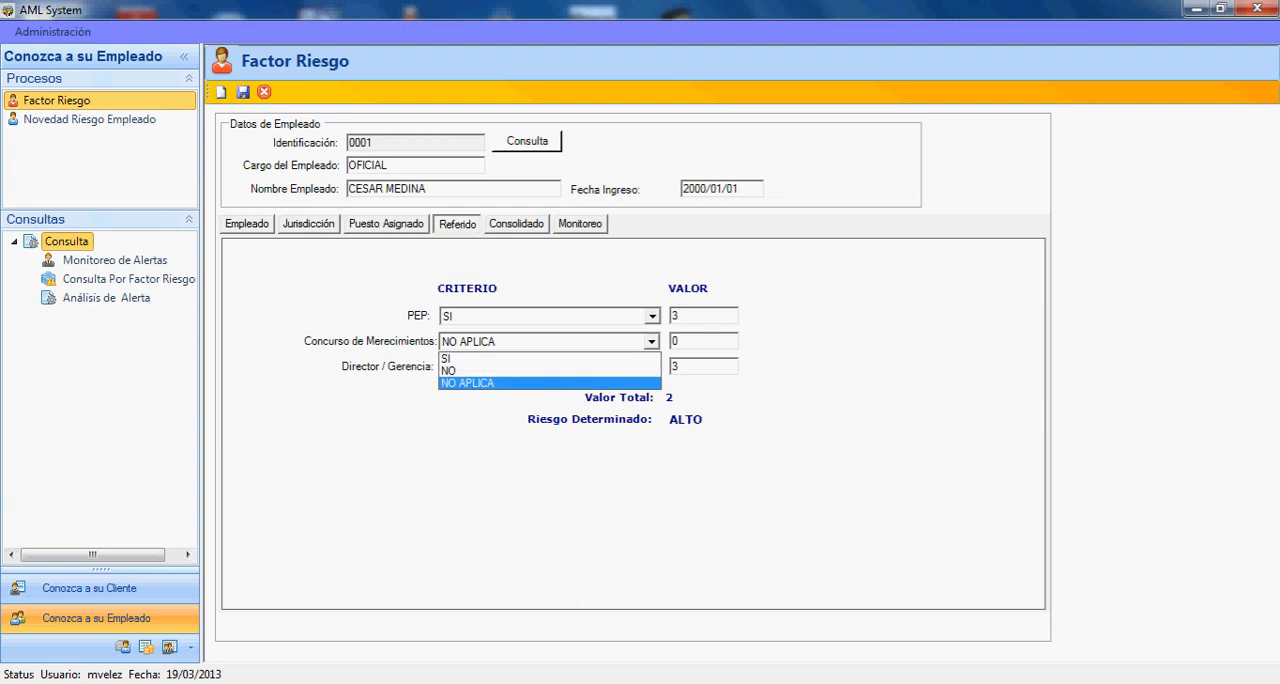
left_click(652, 342)
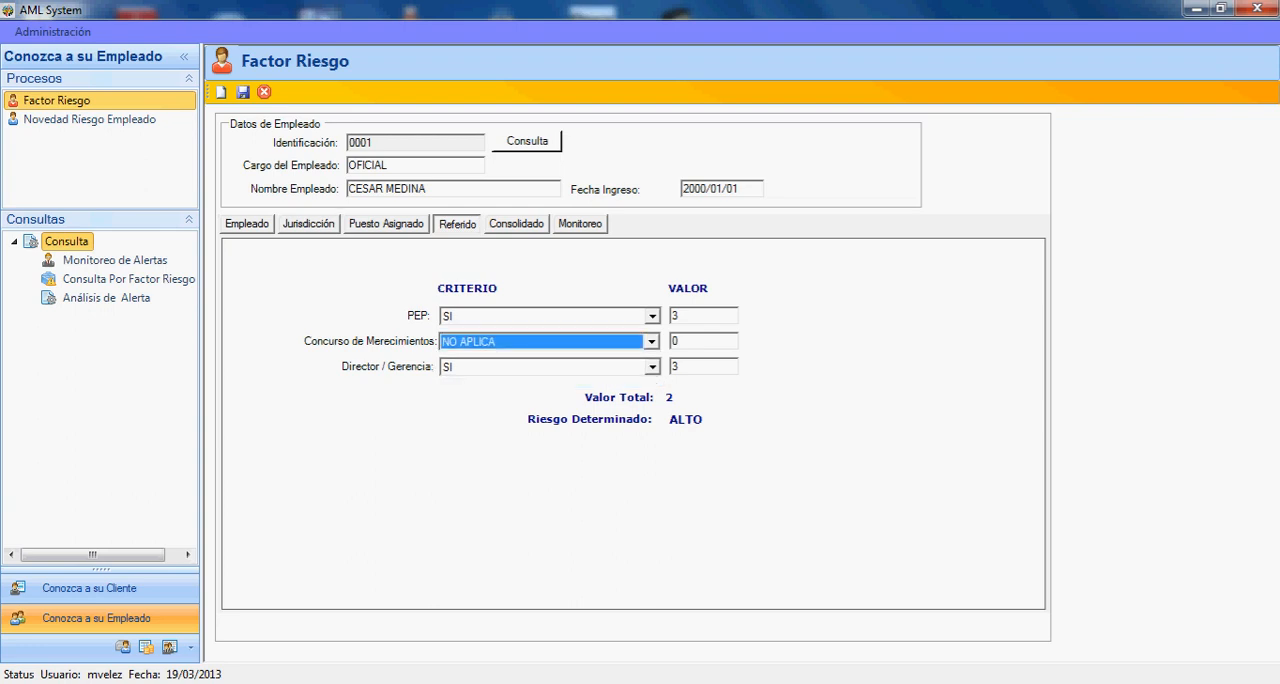
left_click(652, 367)
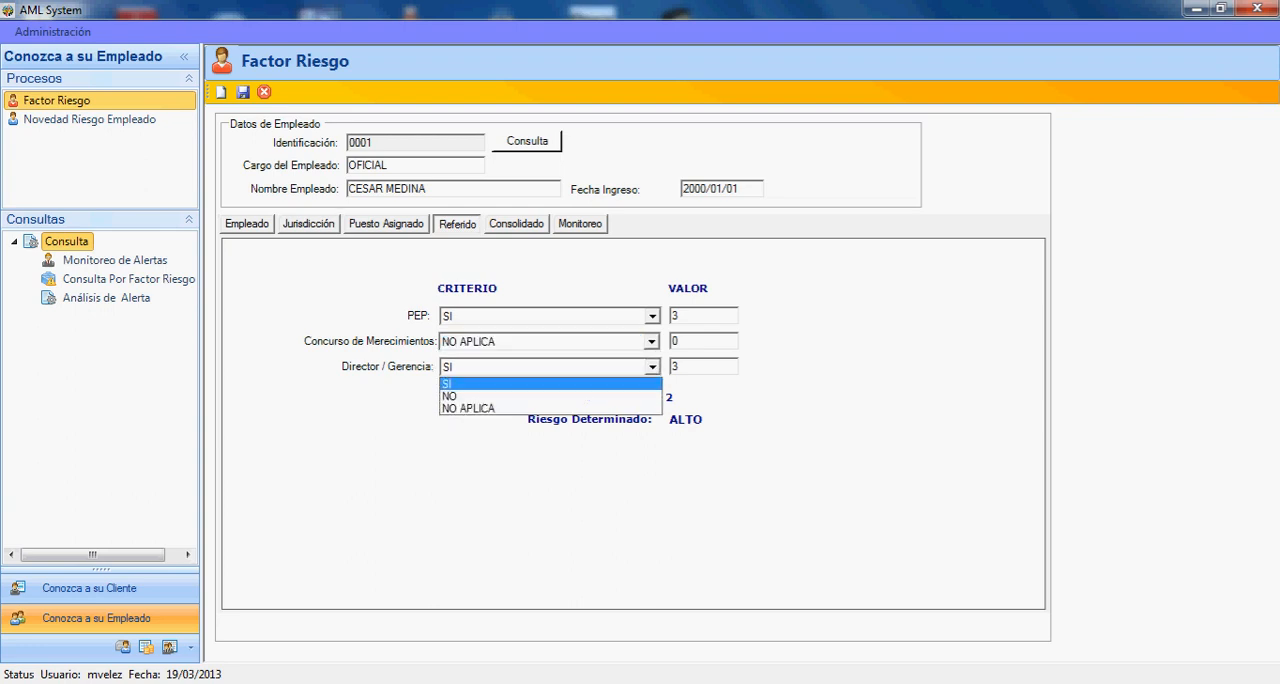
left_click(652, 367)
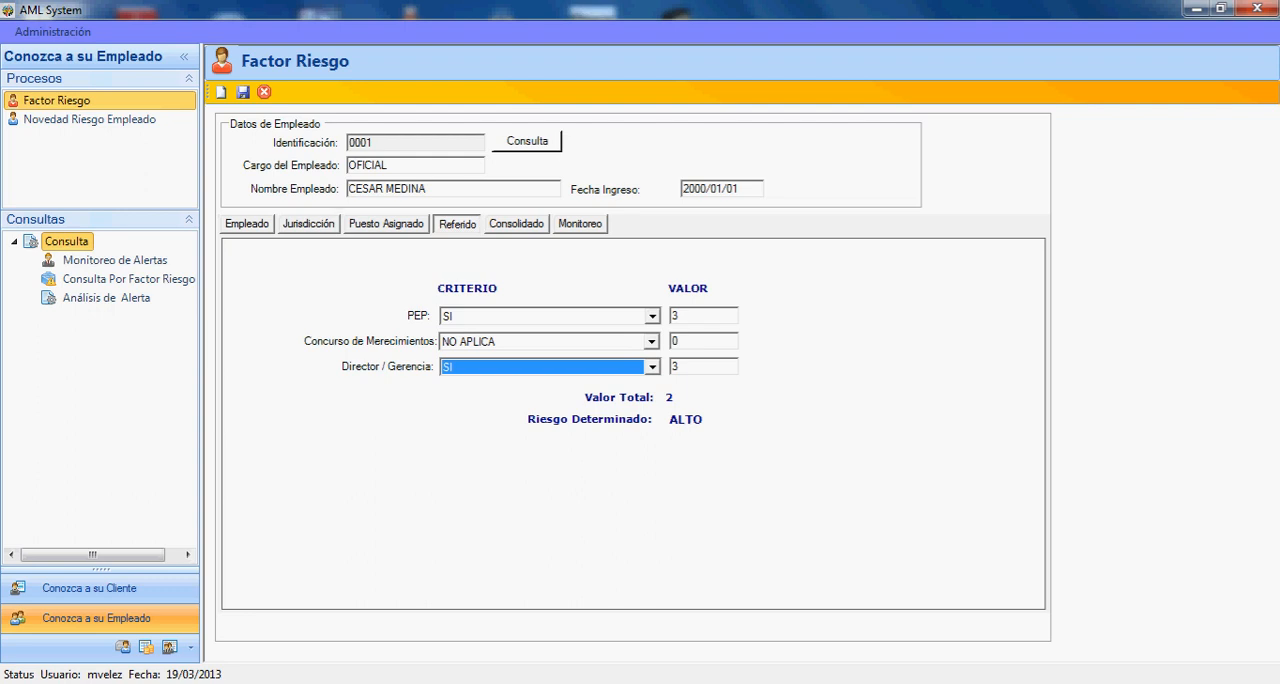
- Examine the employee's Consolidado risk scores and the Monitoreo criteria with the action to follow
left_click(517, 224)
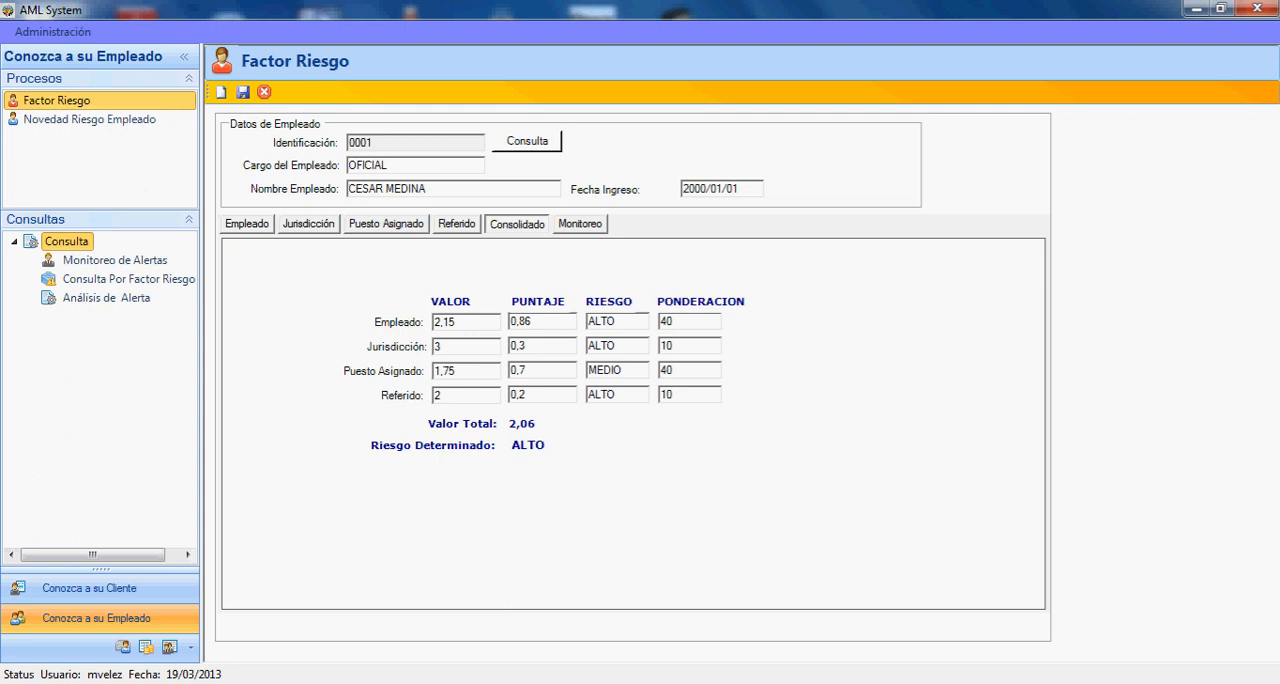
left_click(580, 224)
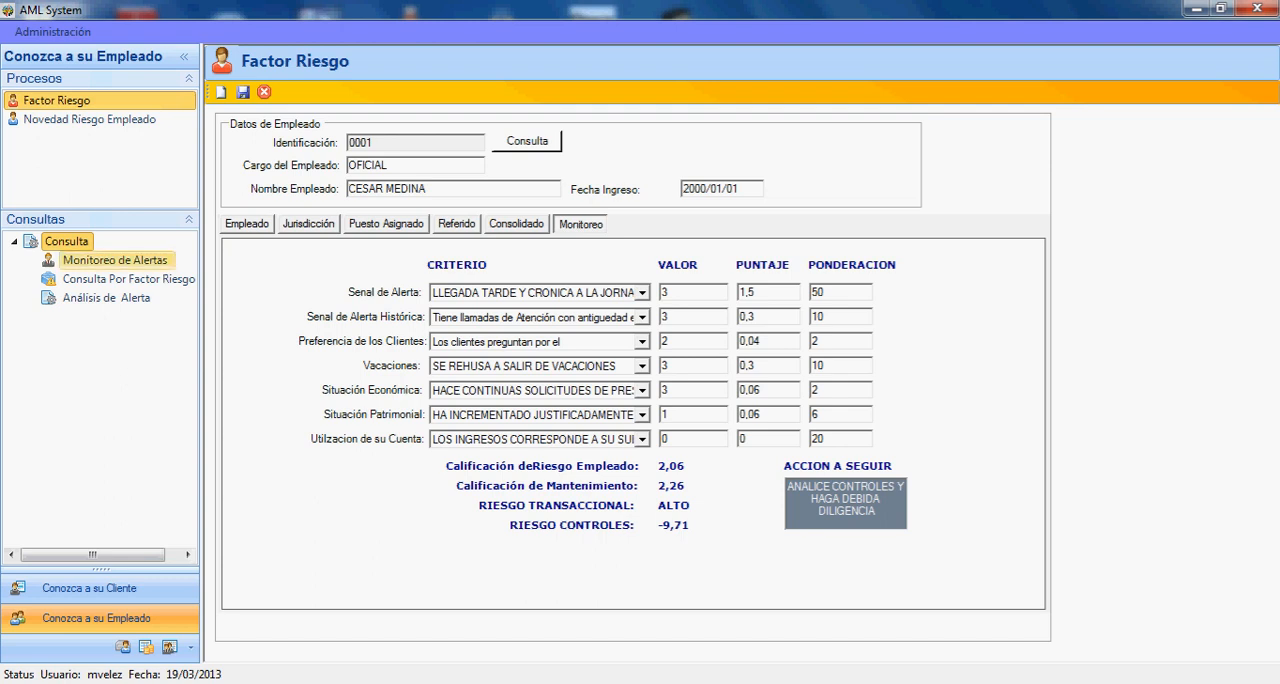
- Open the employee Consulta Por Factor Riesgo query and load the list for the Alto risk level
left_click(128, 279)
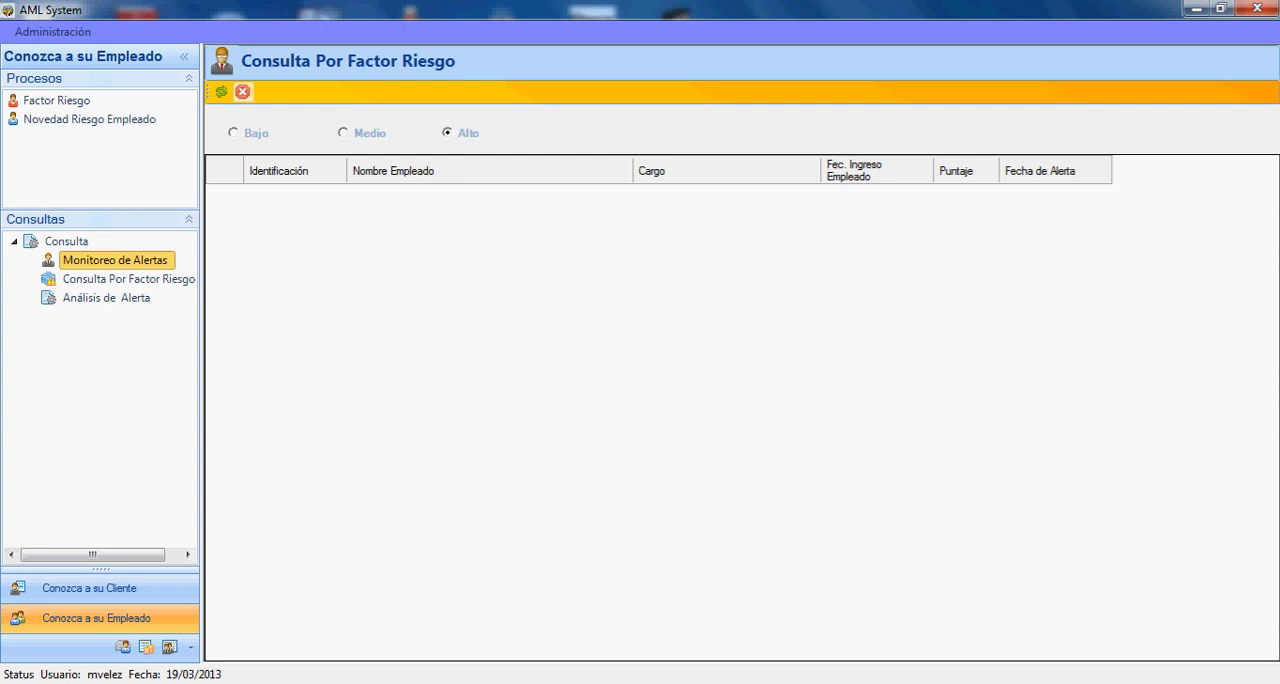
left_click(221, 91)
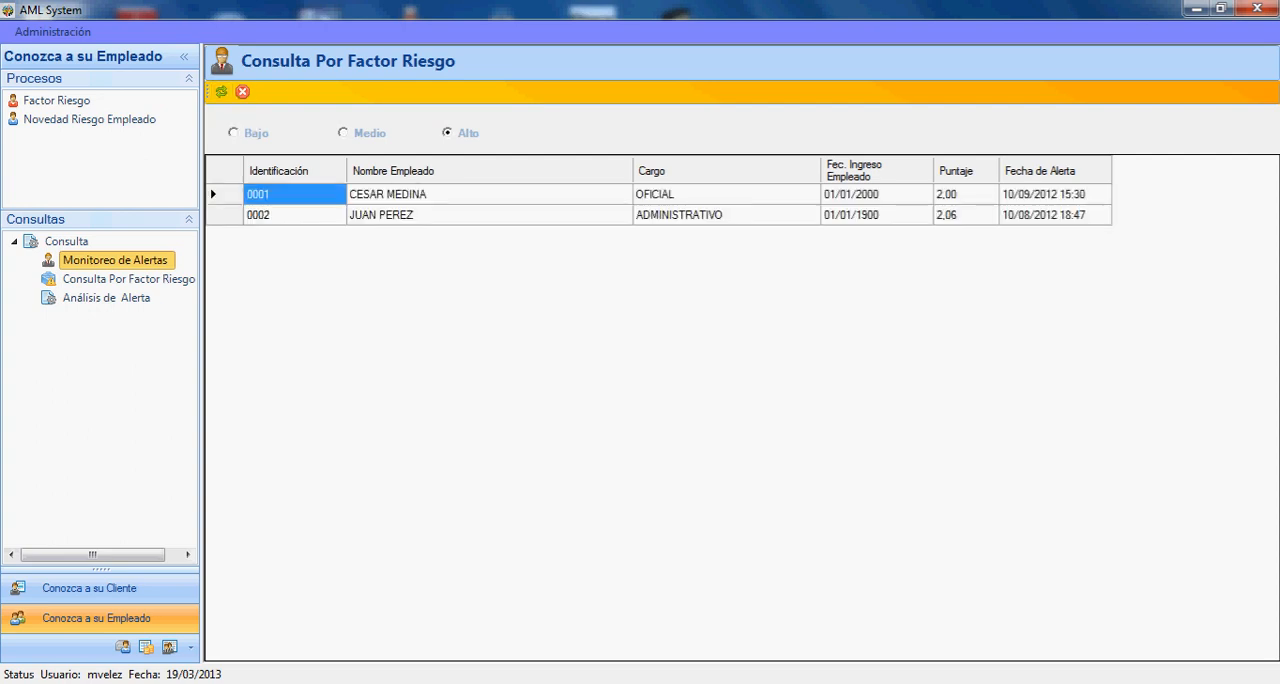